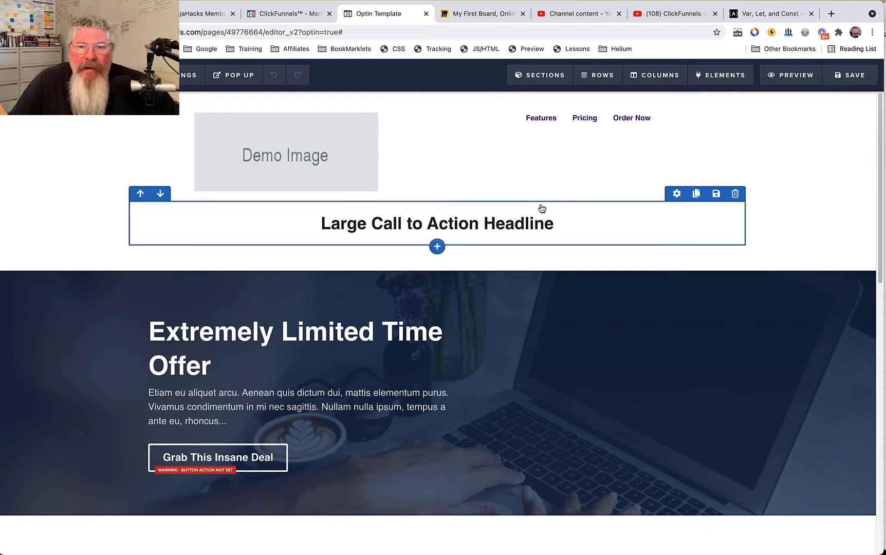
Open the first section's settings from the list of all page sections and look over its top margin option.
mouse_move(534, 78)
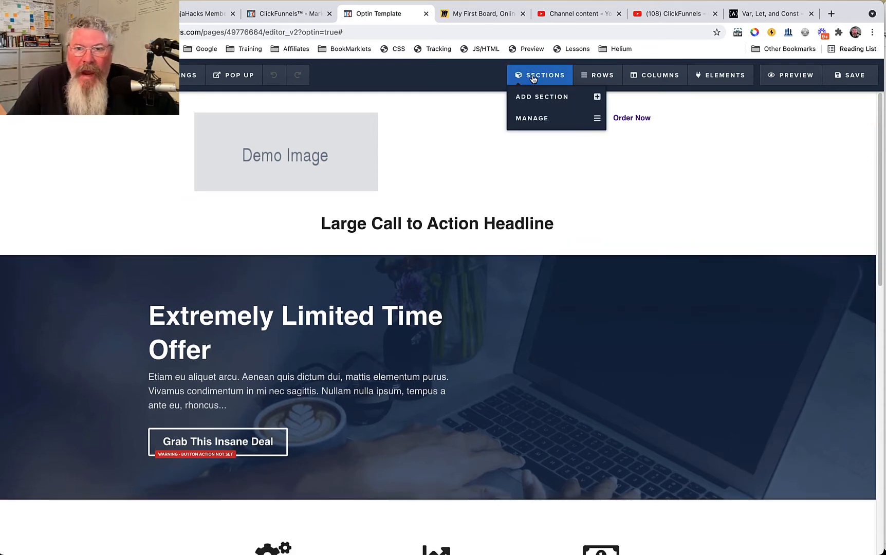
left_click(532, 119)
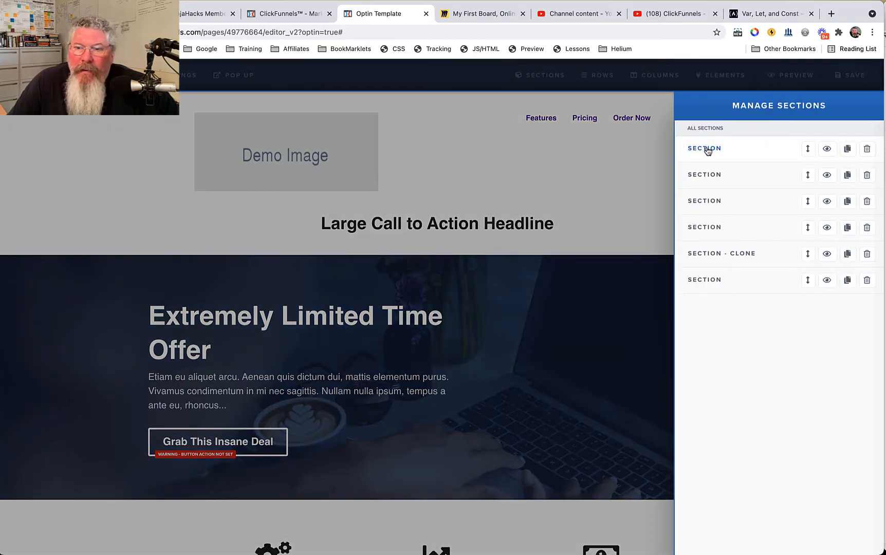
left_click(709, 150)
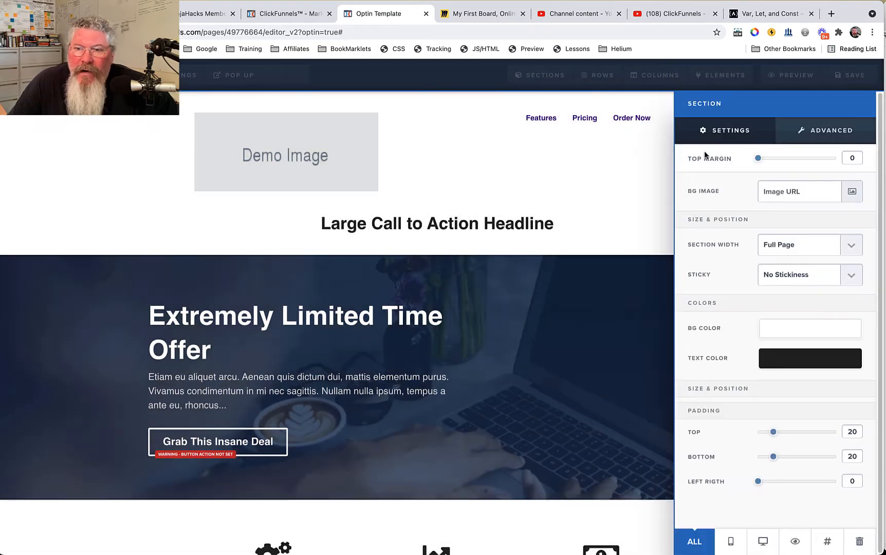
left_click(594, 208)
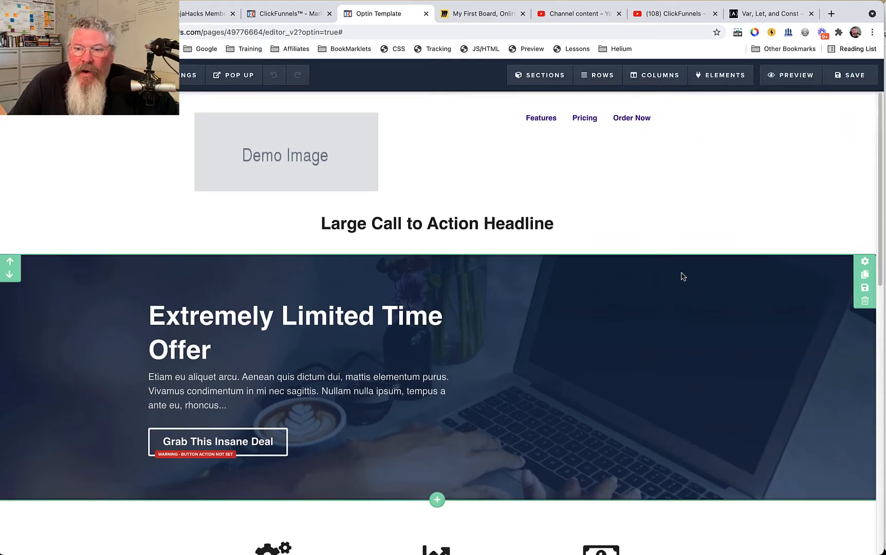
Raise the top margin of the "Extremely Limited Time Offer" section to 100 and increase it further to 200.
left_click(865, 262)
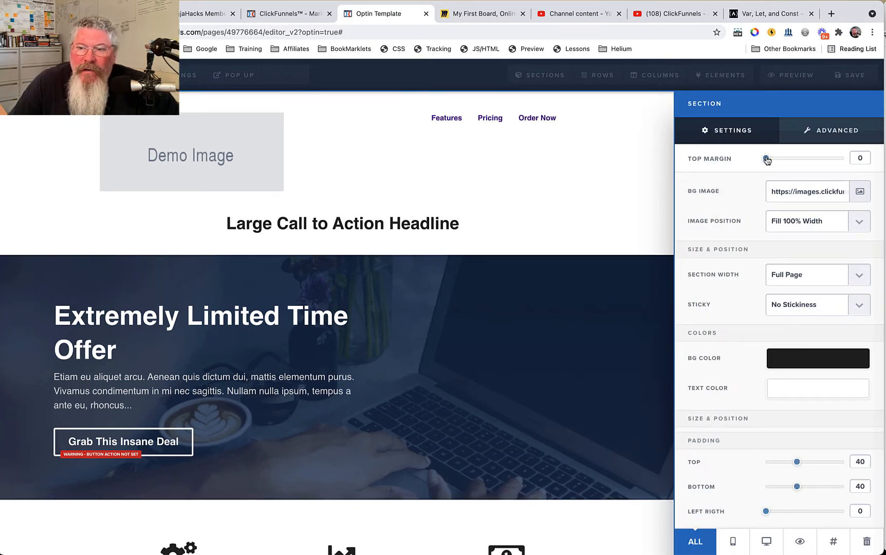
left_click_drag(767, 160, 848, 161)
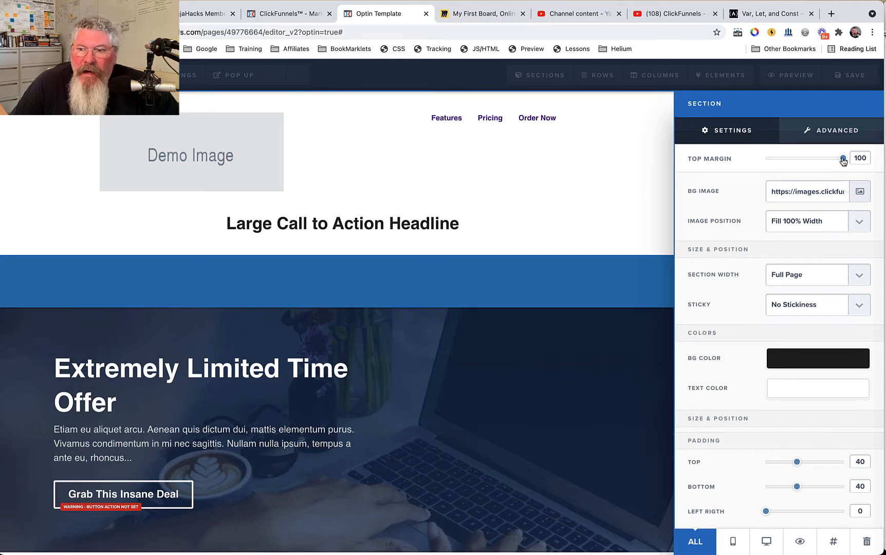
mouse_move(843, 158)
left_mouse_down()
mouse_move(795, 159)
mouse_move(845, 158)
left_mouse_up()
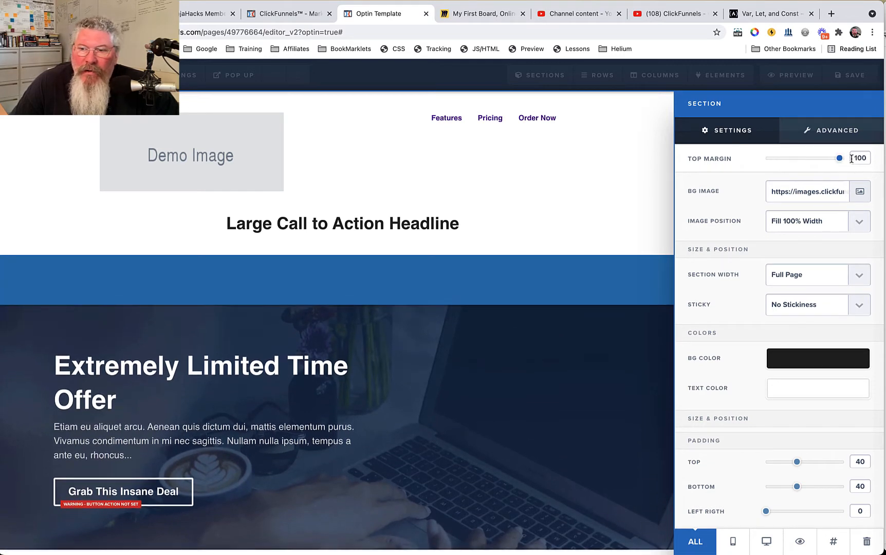
left_click(854, 158)
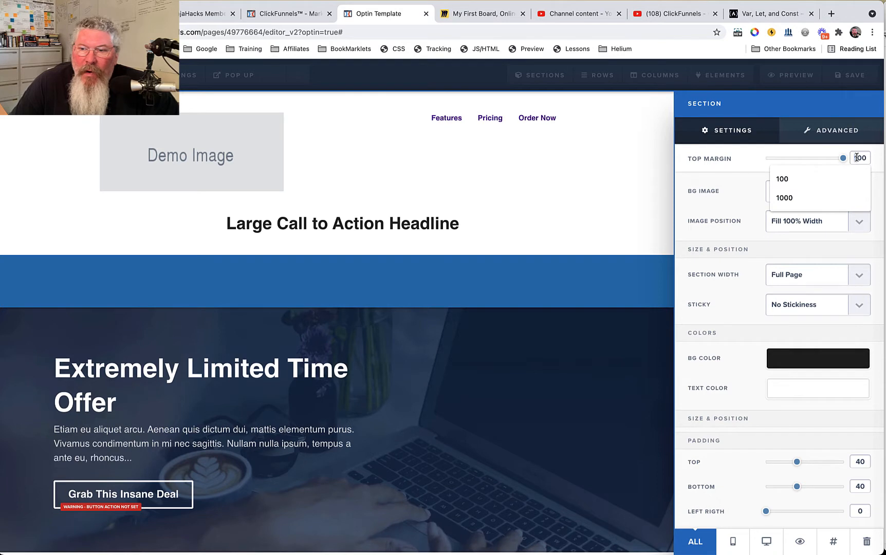
type("2")
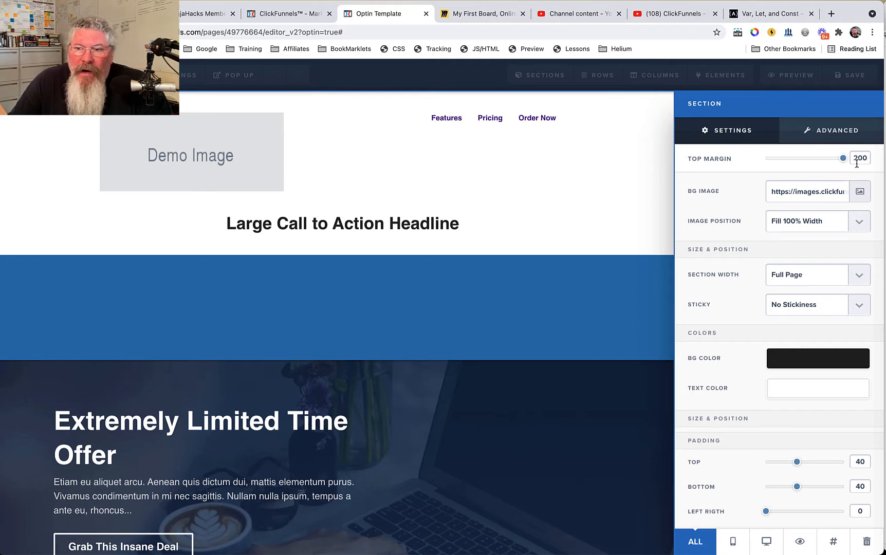
left_click(565, 384)
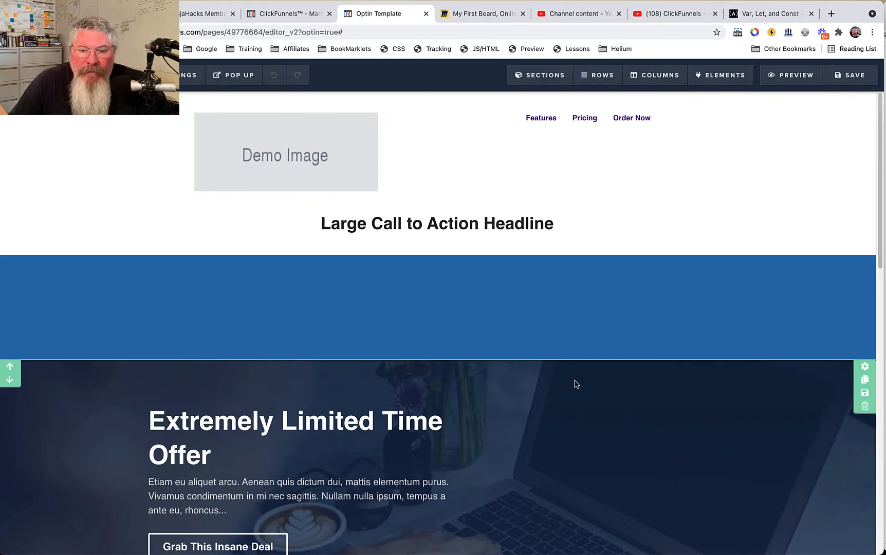
Set the top margin of the "Extremely Limited Time Offer" section to -200.
left_click(864, 365)
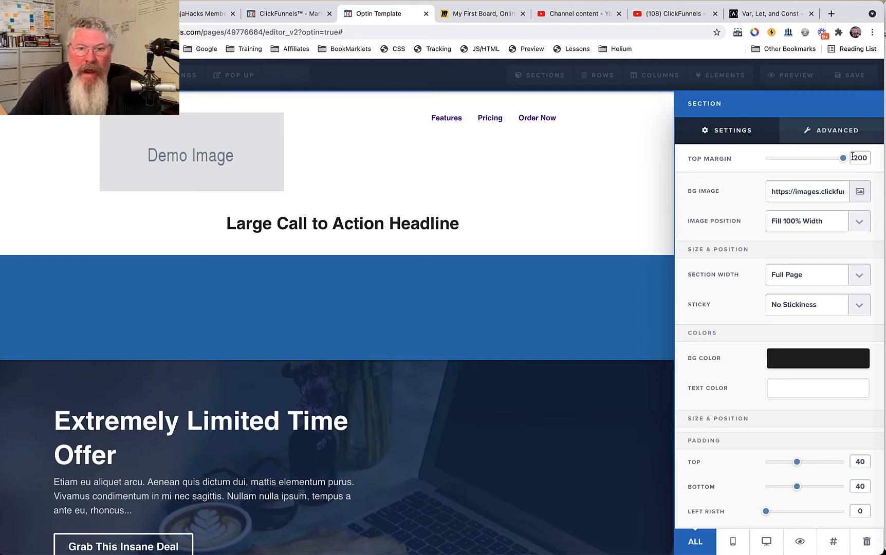
type("-")
left_click(599, 240)
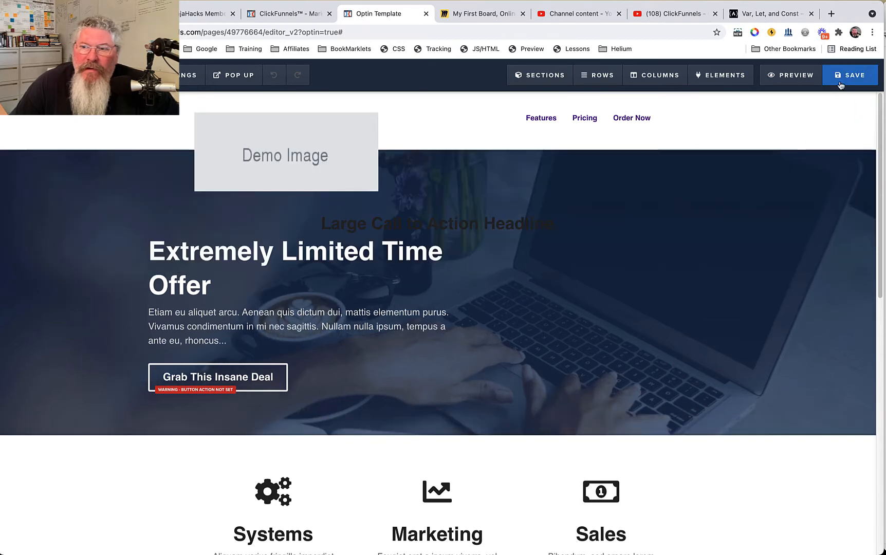
Save the page, view its live preview, and return to the page editor.
left_click(850, 75)
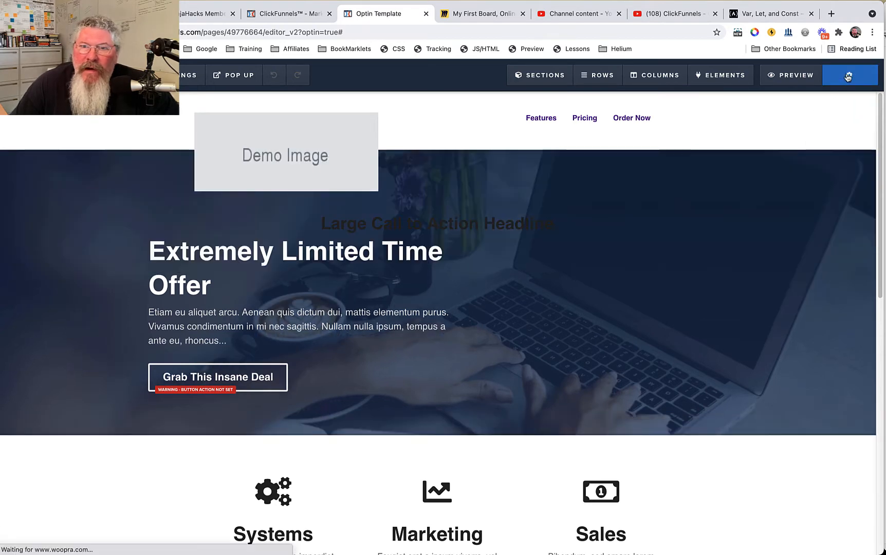
left_click(790, 76)
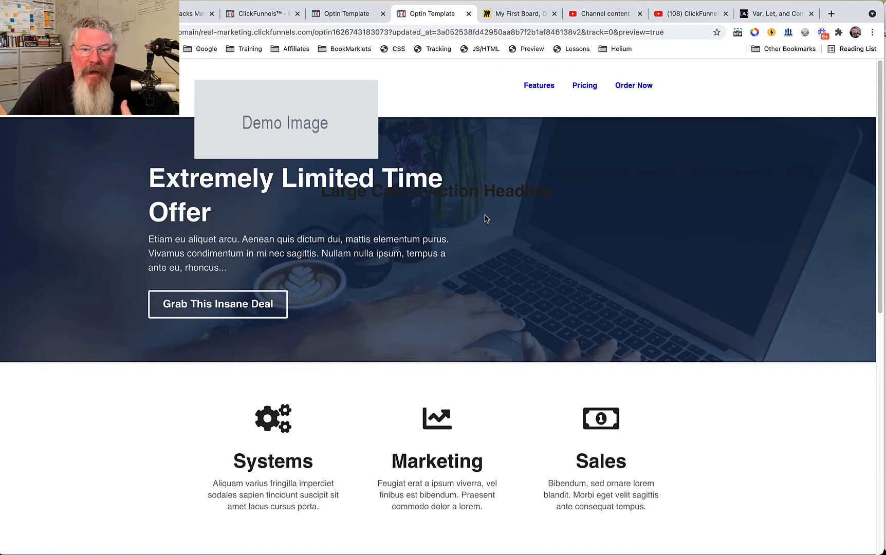
left_click(331, 14)
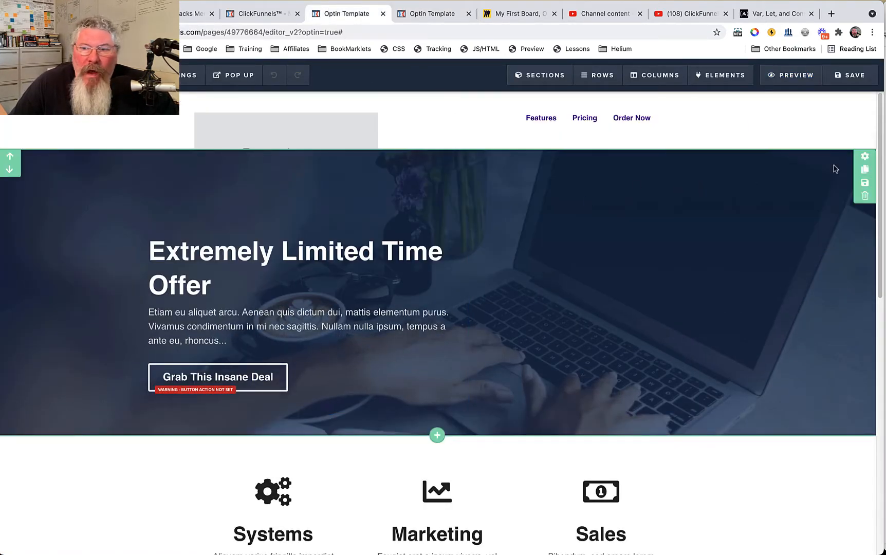
Reset the top margin of the "Extremely Limited Time Offer" section to 0.
left_click(865, 158)
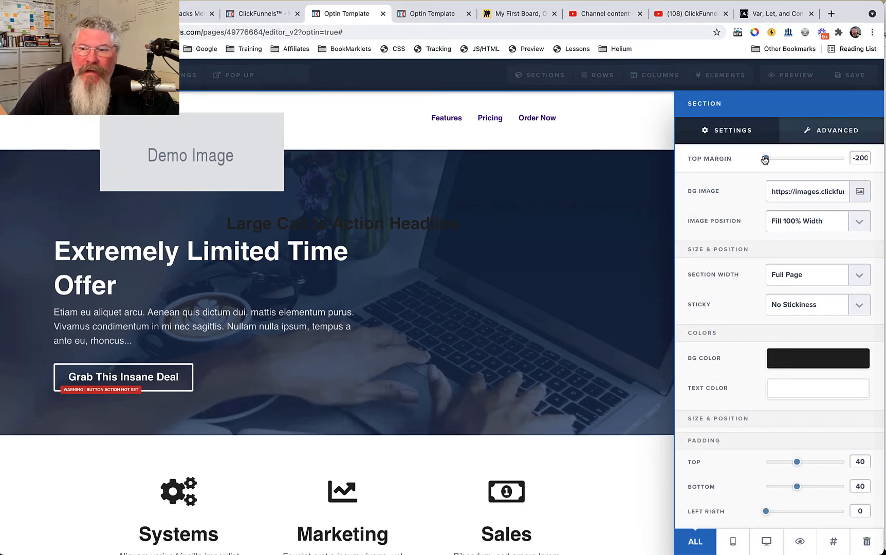
left_click_drag(766, 158, 729, 153)
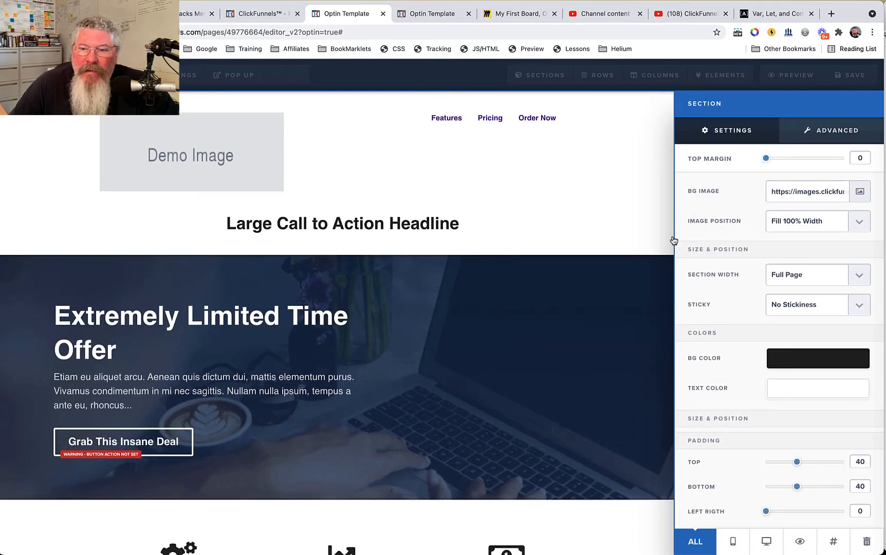
left_click(672, 241)
Set the top margin of the section with Systems, Marketing and Sales to -100.
scroll(711, 334, "down", 4)
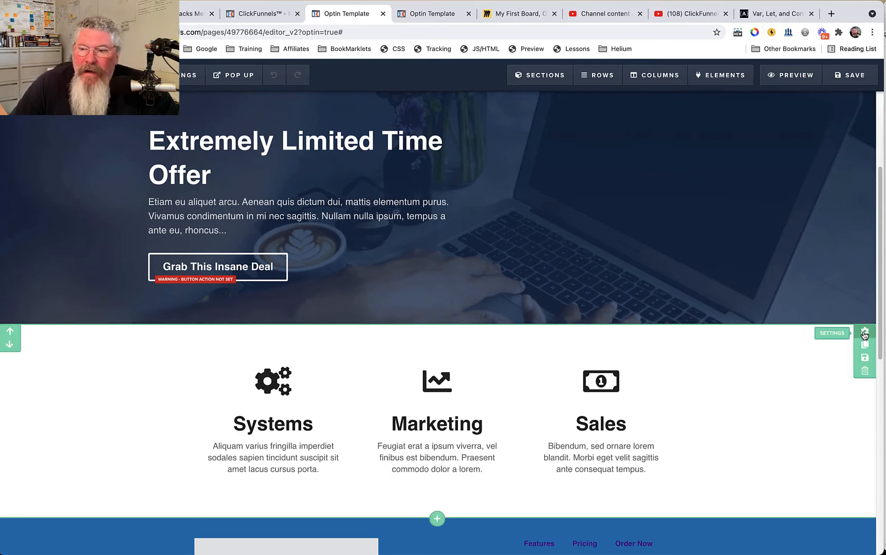
left_click(863, 332)
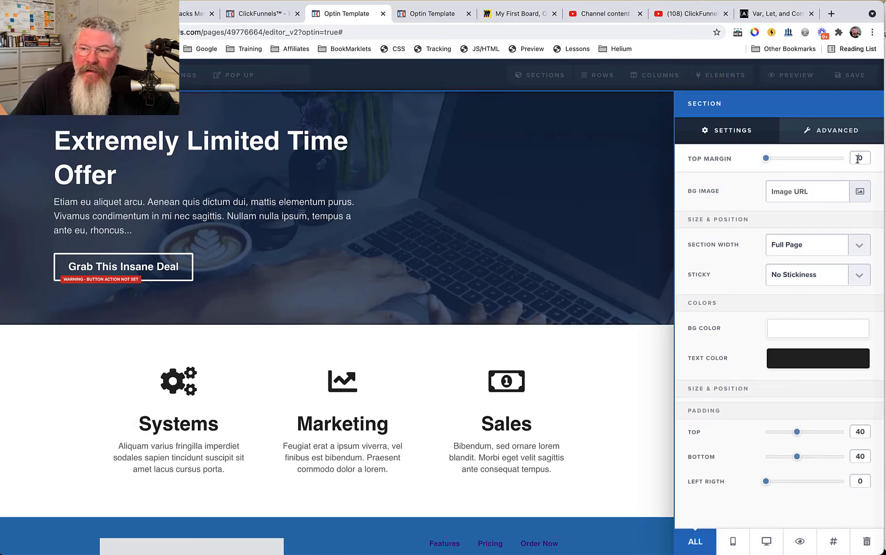
type("-100")
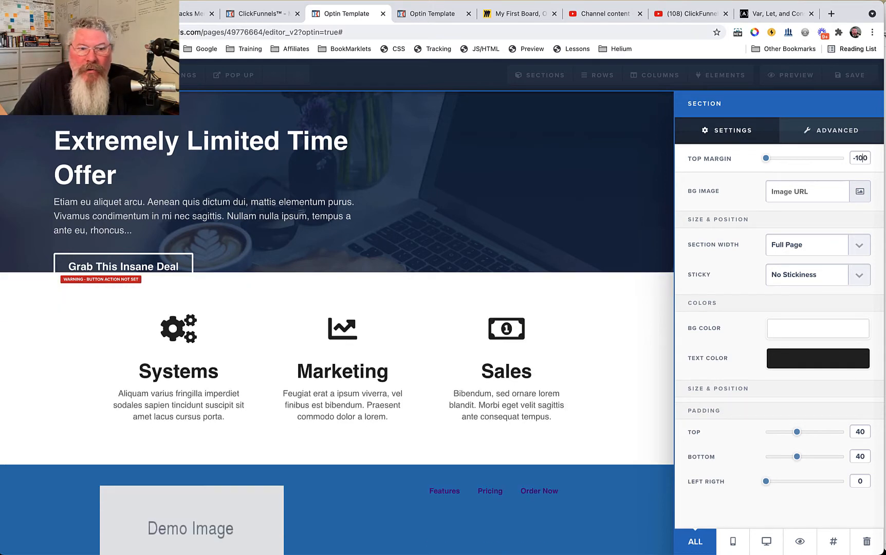
left_click(593, 341)
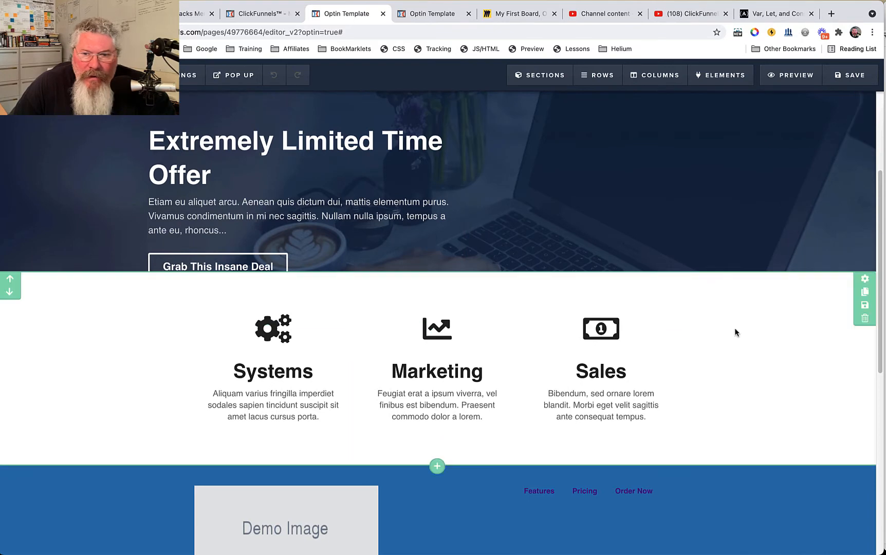
left_click(867, 285)
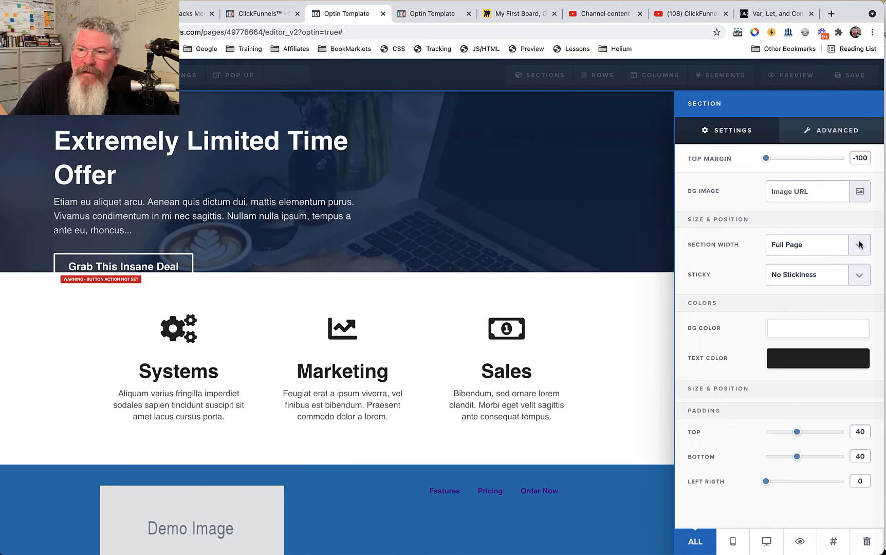
Set both the text color and the background color of the "Grab This Insane Deal" button to black (#000000).
left_click(353, 211)
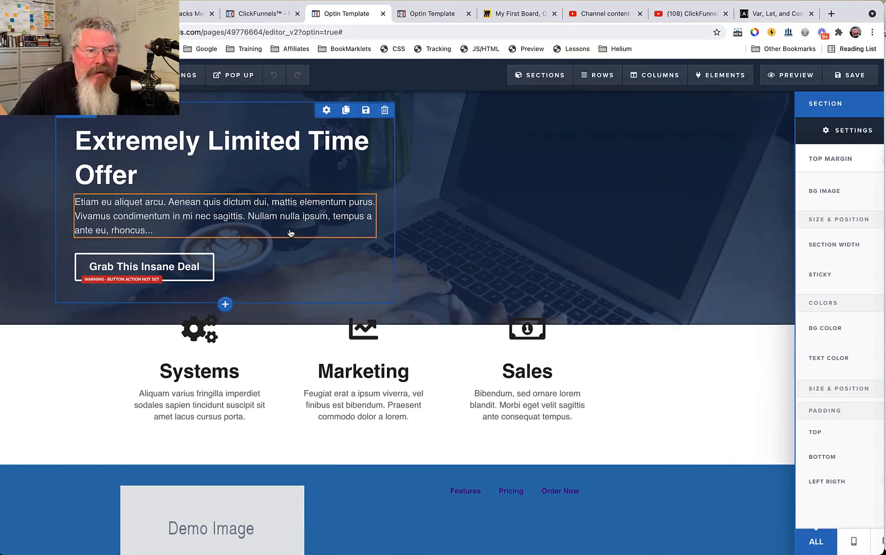
left_click(402, 246)
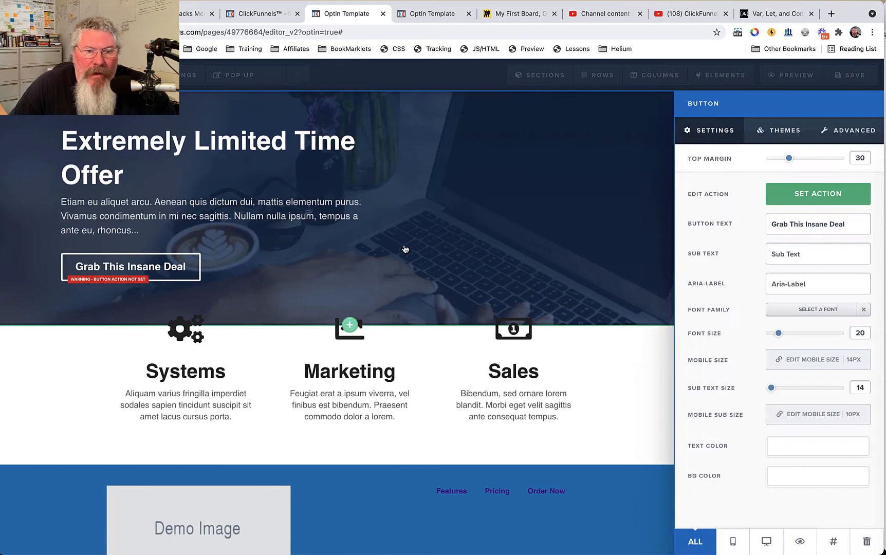
left_click(781, 448)
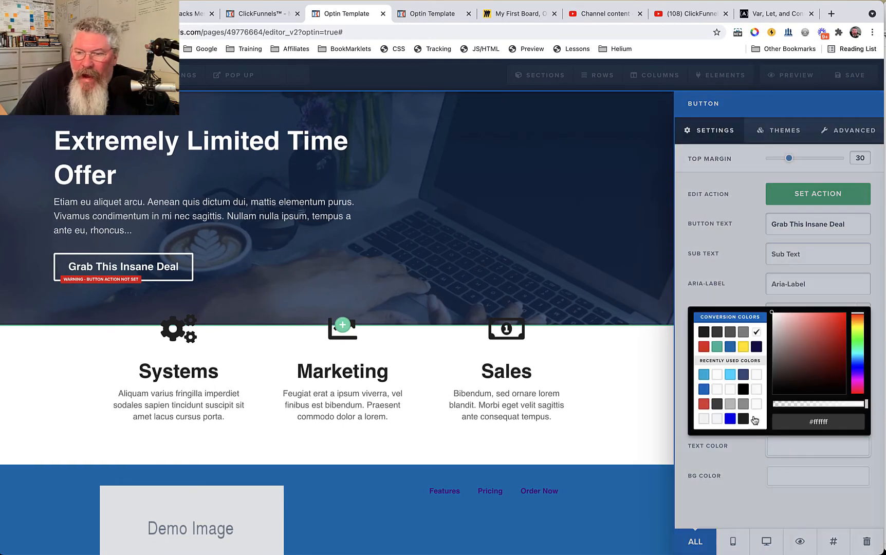
left_click(743, 389)
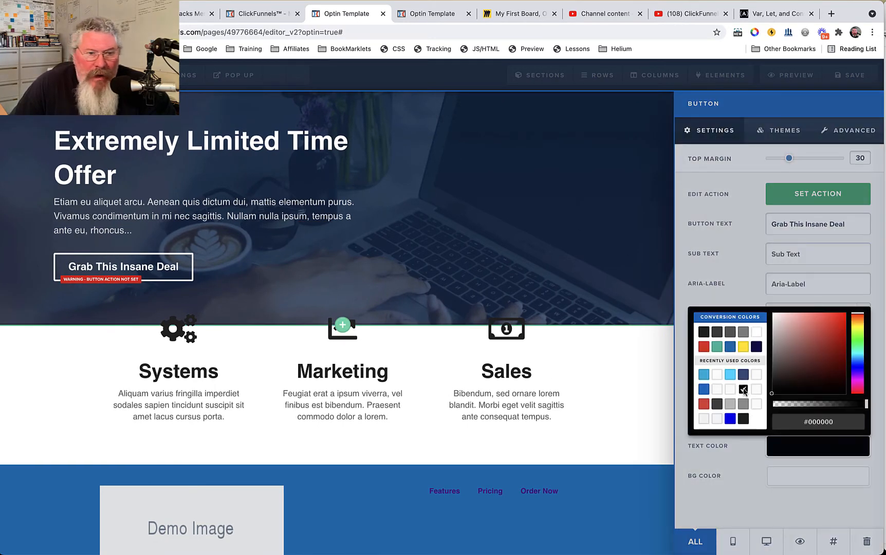
left_click(789, 480)
left_click(789, 481)
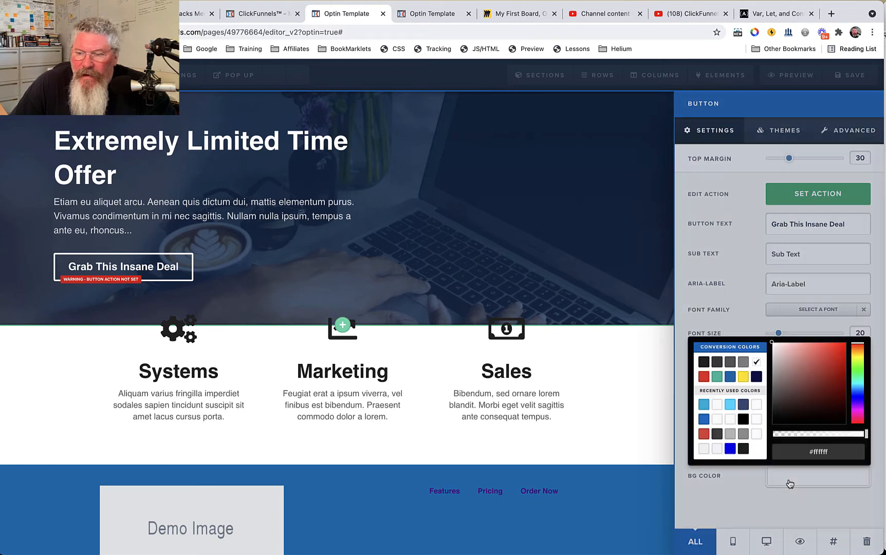
left_click(743, 419)
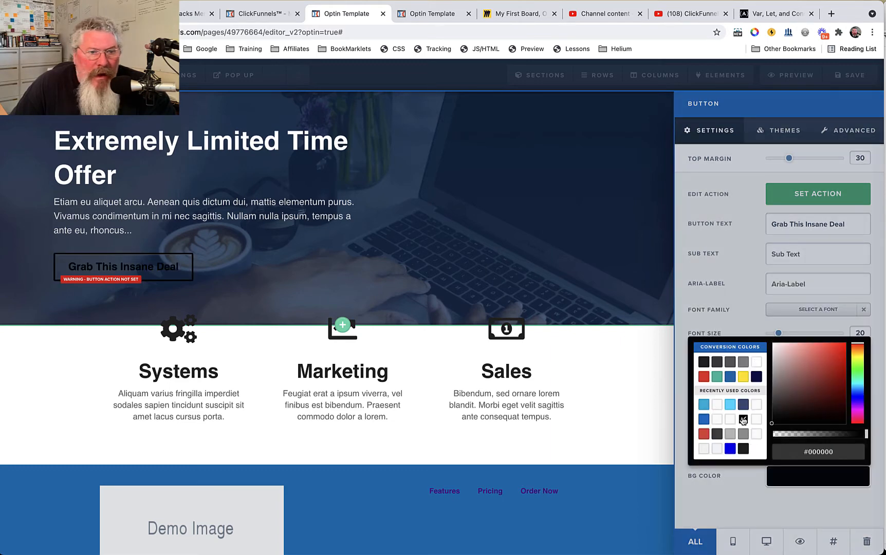
Change the style of the "Grab This Insane Deal" button to Custom in its advanced settings.
left_click(849, 130)
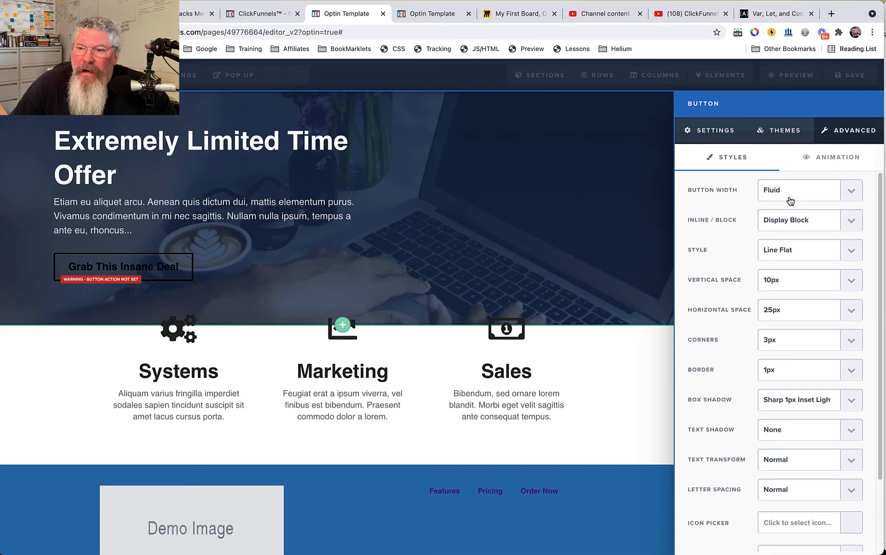
left_click(789, 249)
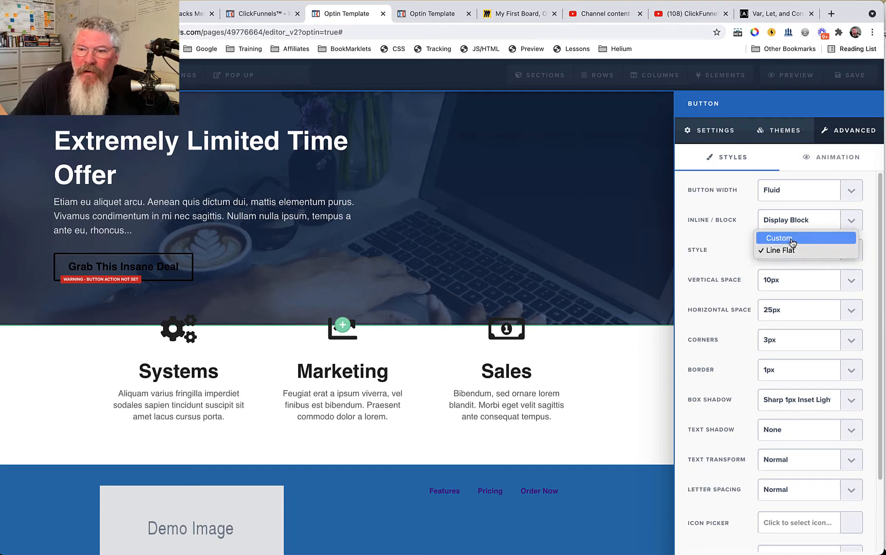
left_click(792, 239)
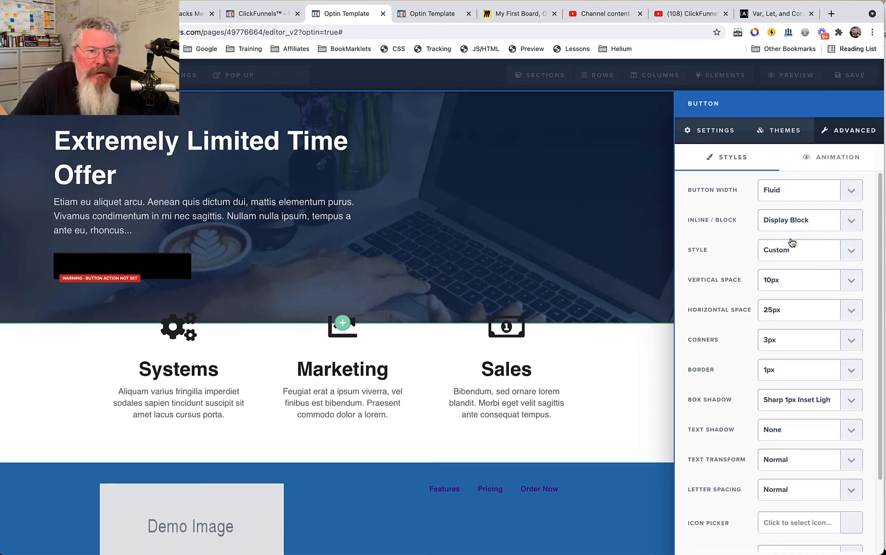
left_click(555, 349)
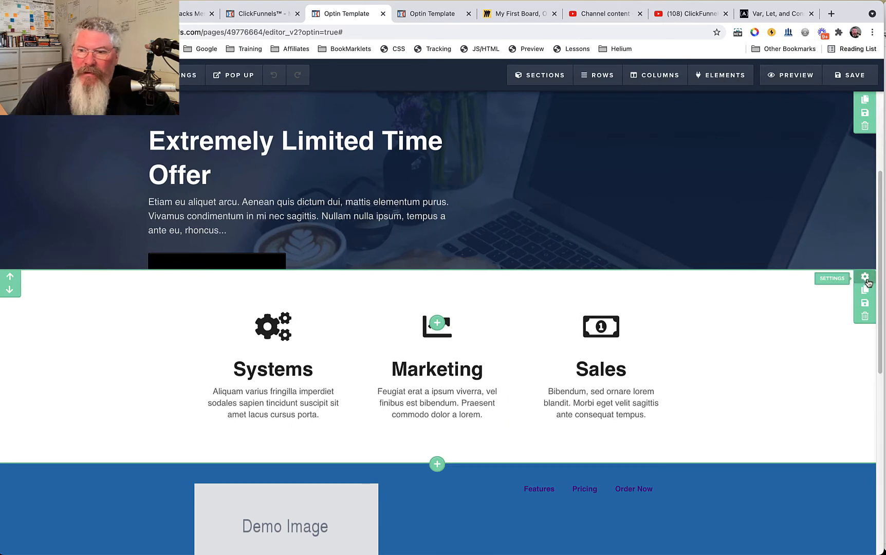
Set the top margin of the section with Systems, Marketing and Sales to -150.
left_click(865, 278)
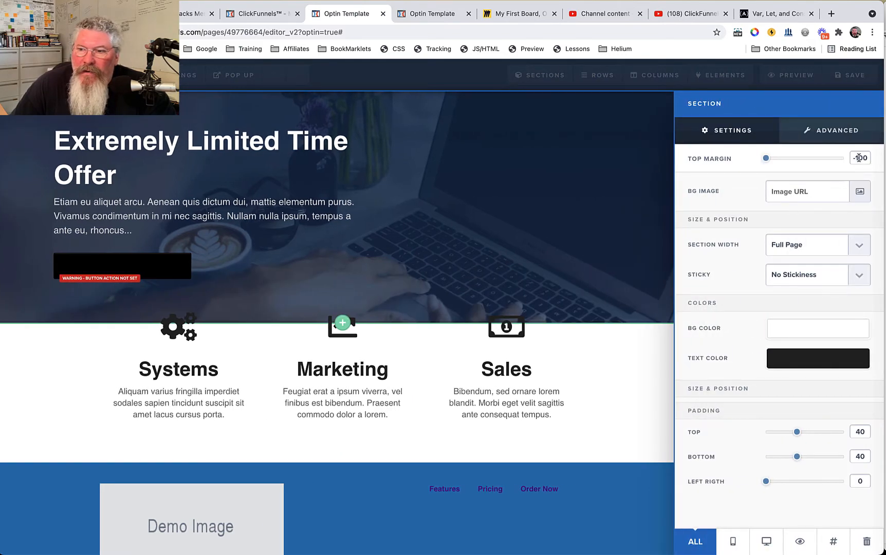
key("BackSpace")
type("5")
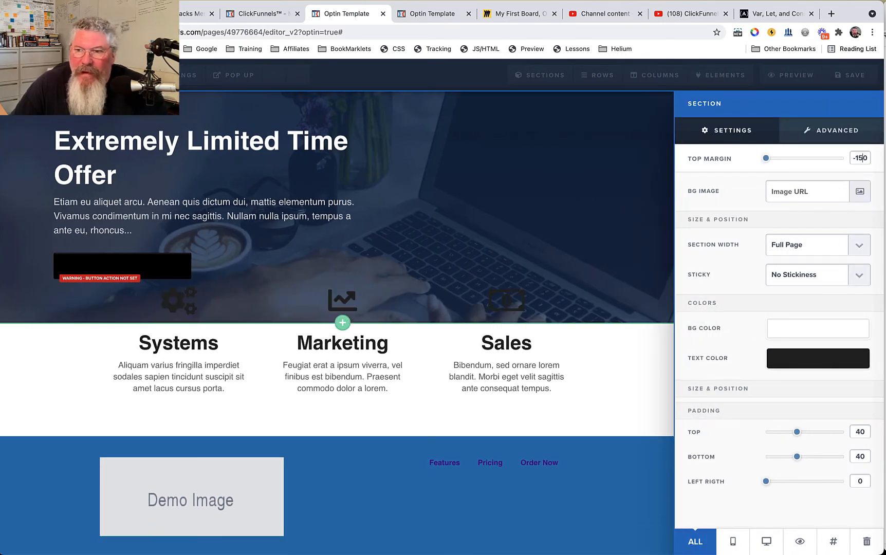
left_click(610, 382)
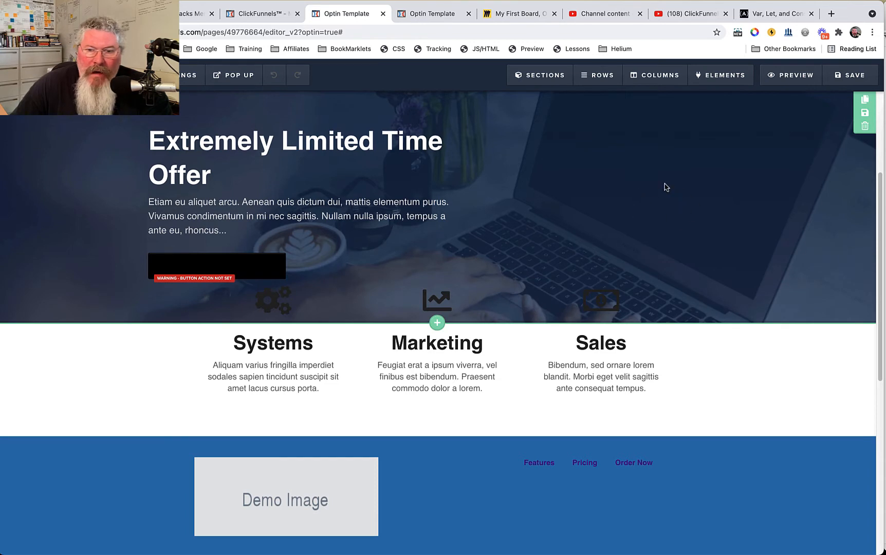
Save the page, open its preview to check the overlapping sections, and return to the page editor.
left_click(850, 75)
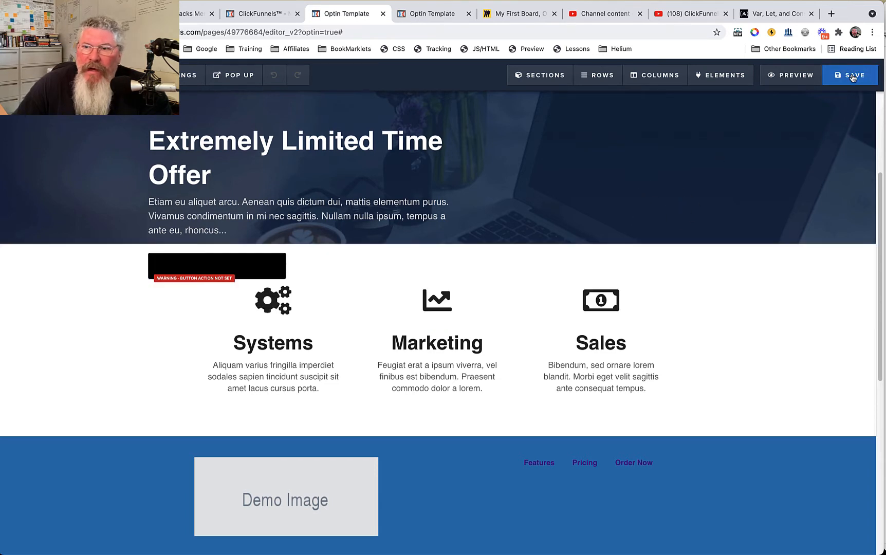
left_click(785, 76)
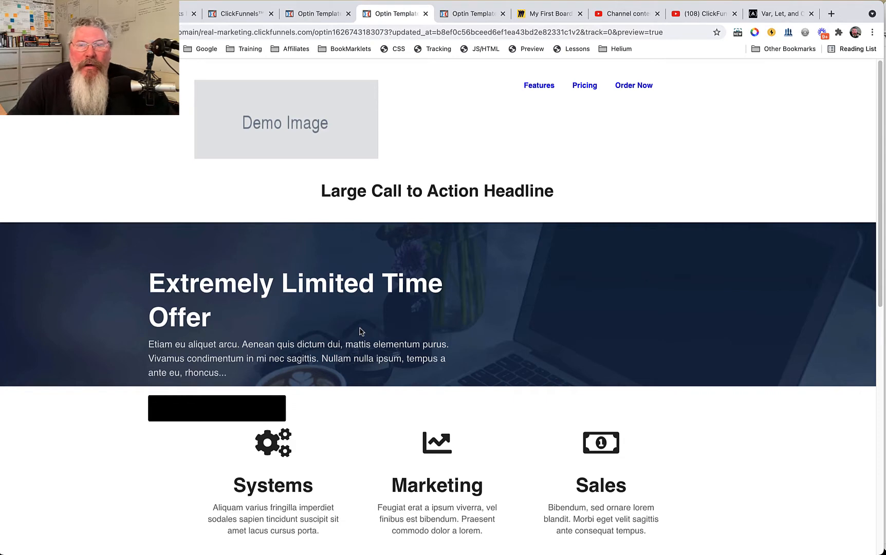
left_click(327, 16)
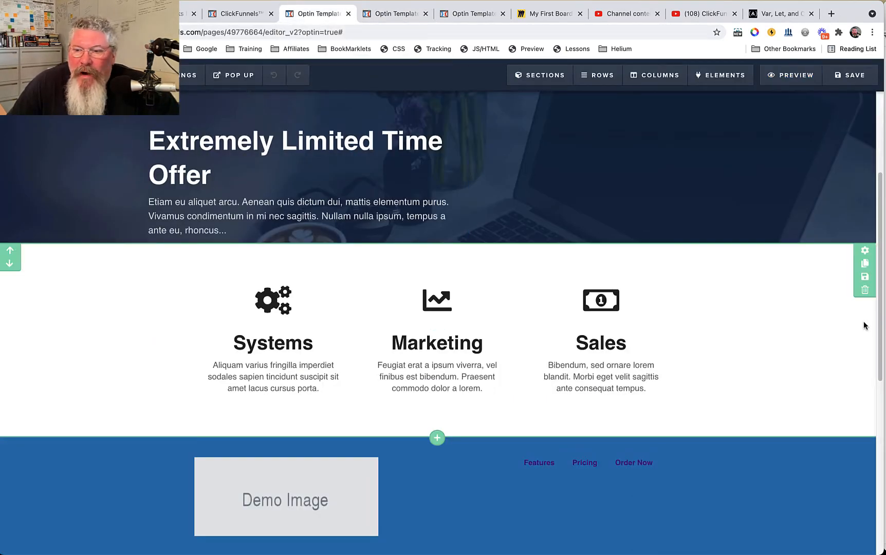
Reset the top margin of the section with Systems, Marketing and Sales to 0.
left_click(865, 250)
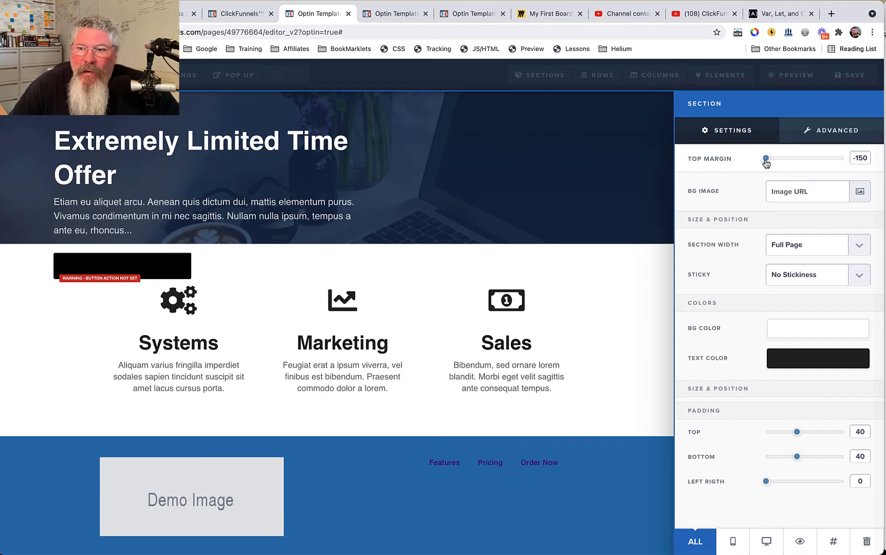
mouse_move(766, 158)
left_mouse_down()
mouse_move(779, 158)
mouse_move(769, 158)
left_mouse_up()
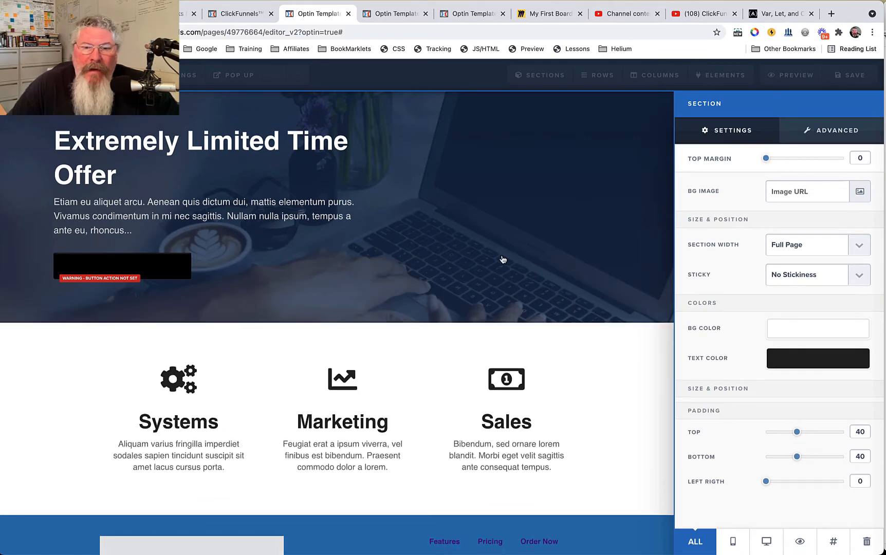
left_click(457, 268)
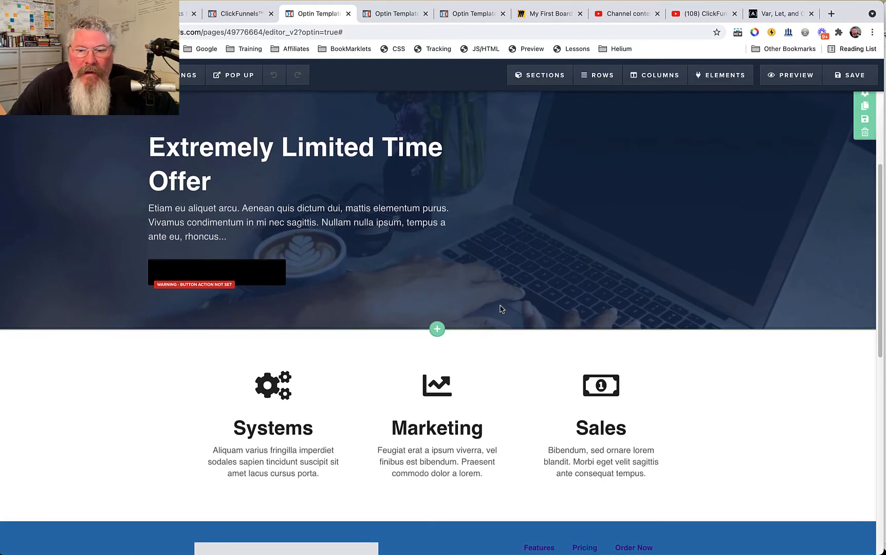
Change the background color of the section with Systems, Marketing and Sales to yellow.
scroll(501, 308, "down", 2)
left_click(865, 281)
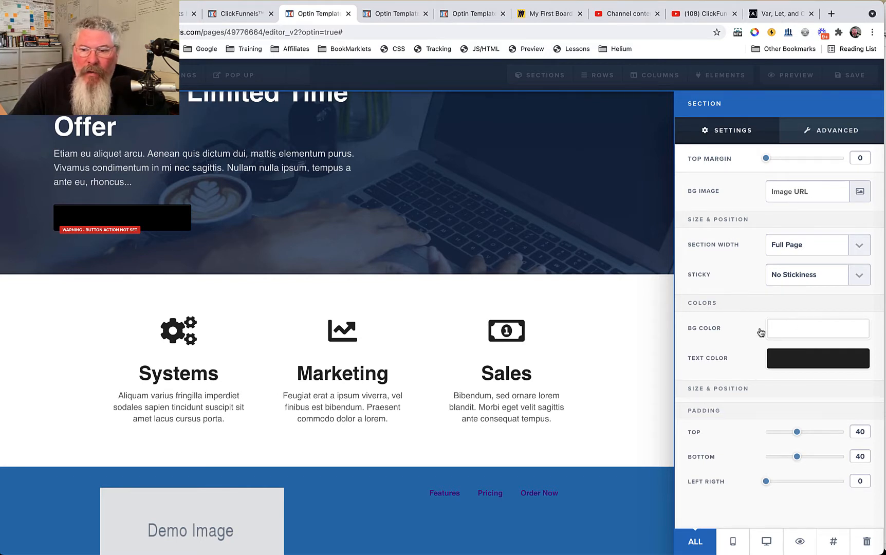
left_click(789, 331)
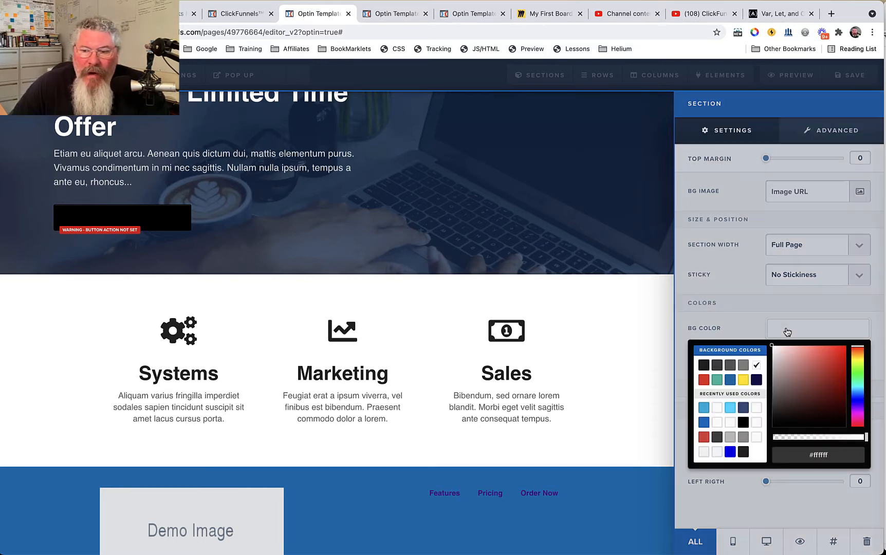
left_click(742, 381)
left_click(741, 301)
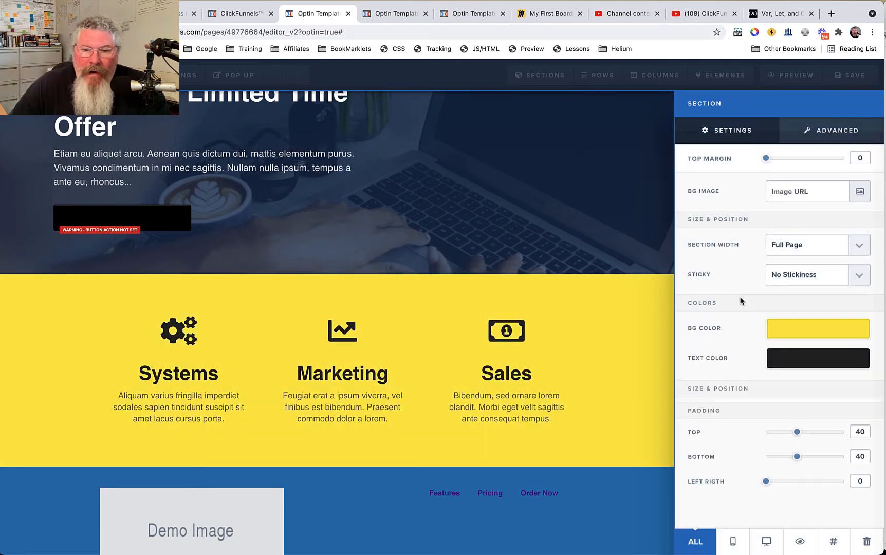
Add the stop-signs picture from the image library as the yellow section's background image.
left_click(807, 190)
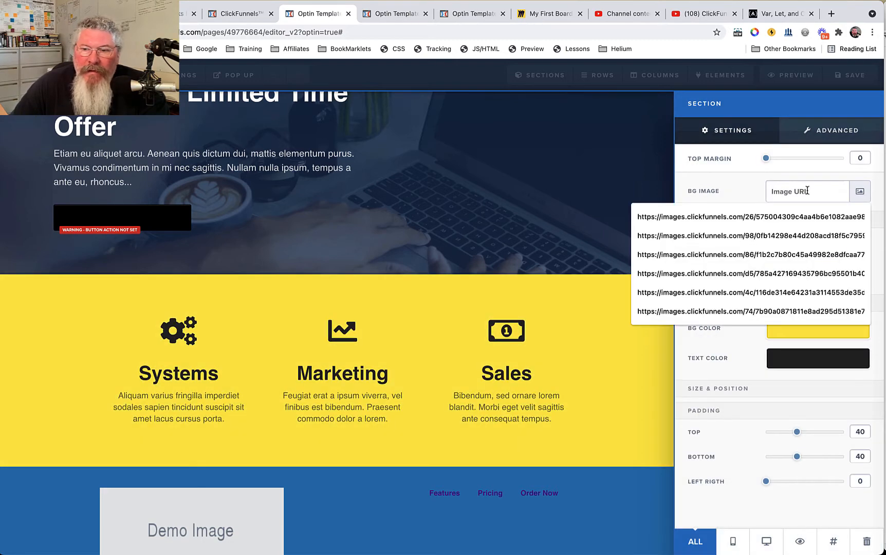
left_click(860, 191)
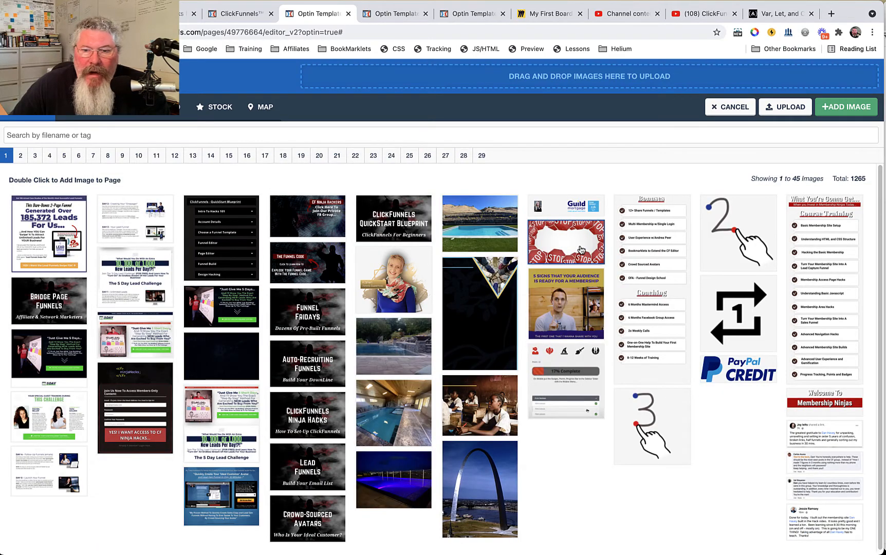
double_click(582, 250)
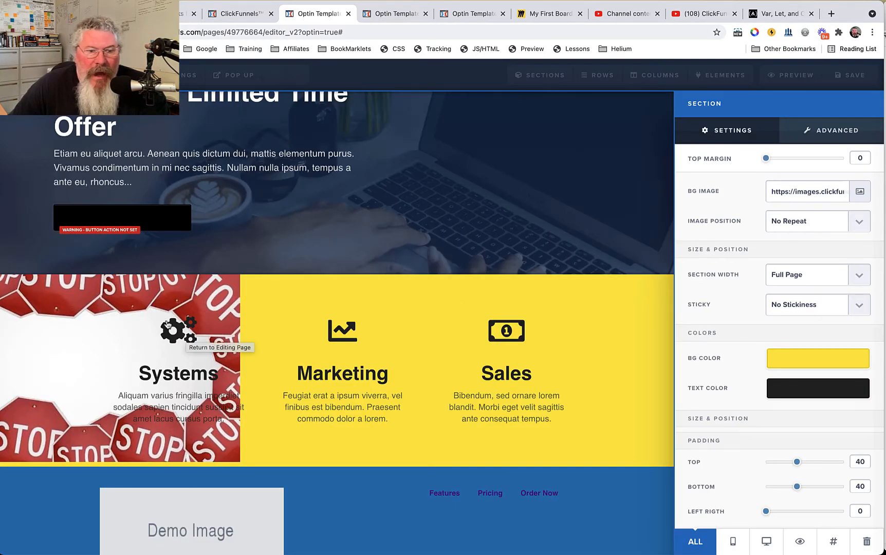
left_click(623, 315)
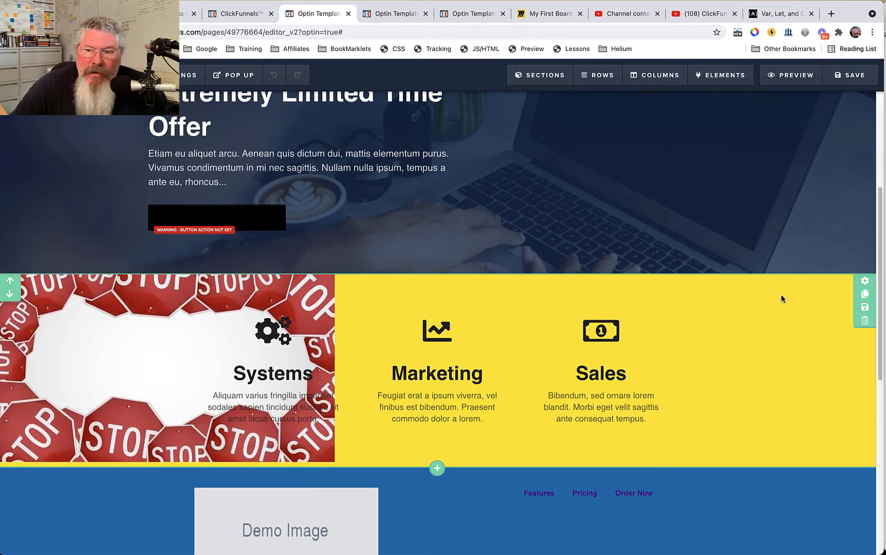
Try the image positions Repeat and Fill 100% Width & Height for the stop-signs section background.
left_click(865, 281)
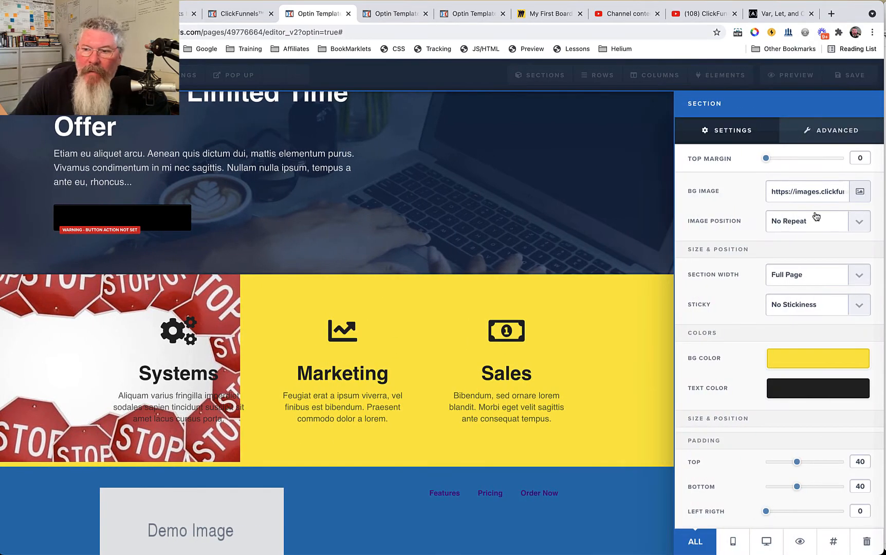
left_click(811, 221)
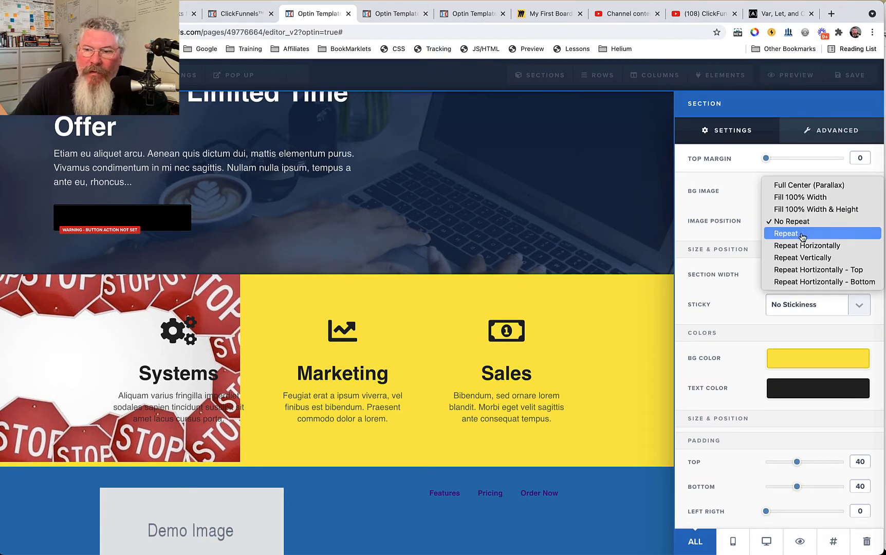
left_click(806, 233)
left_click(806, 233)
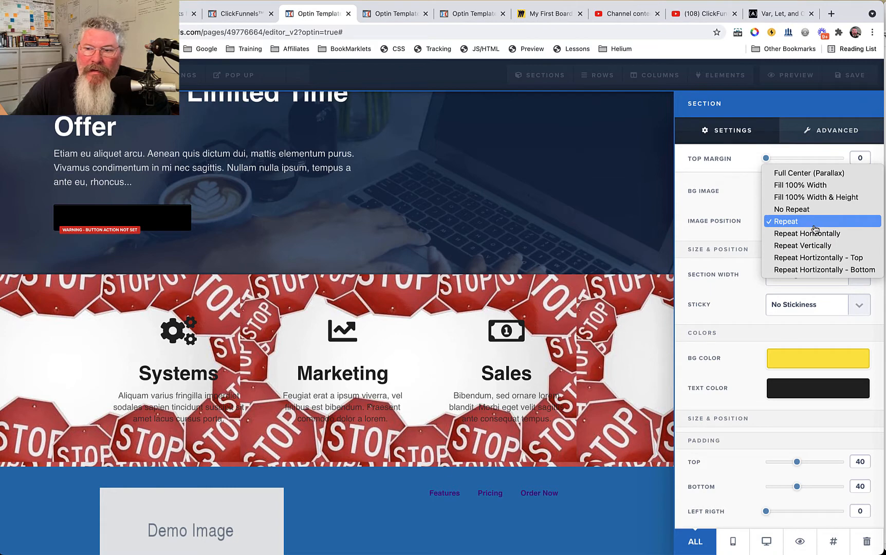
left_click(813, 197)
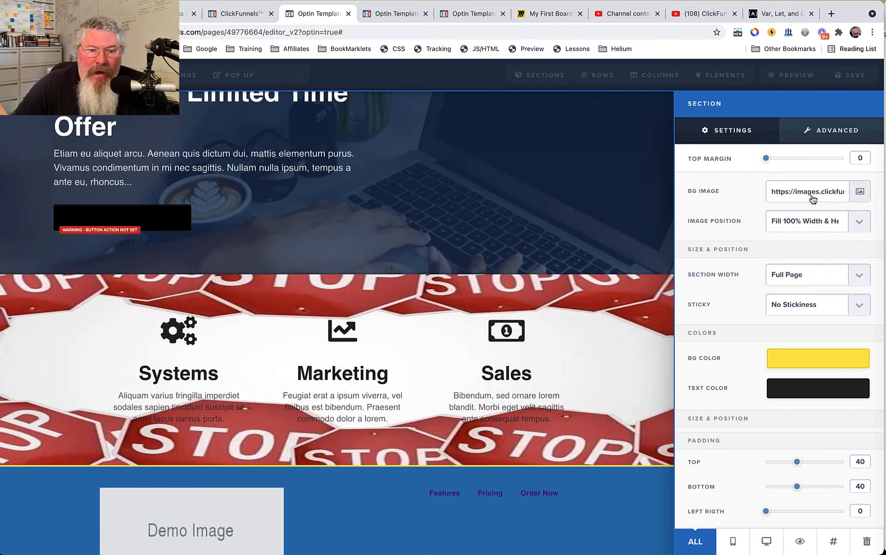
left_click(619, 342)
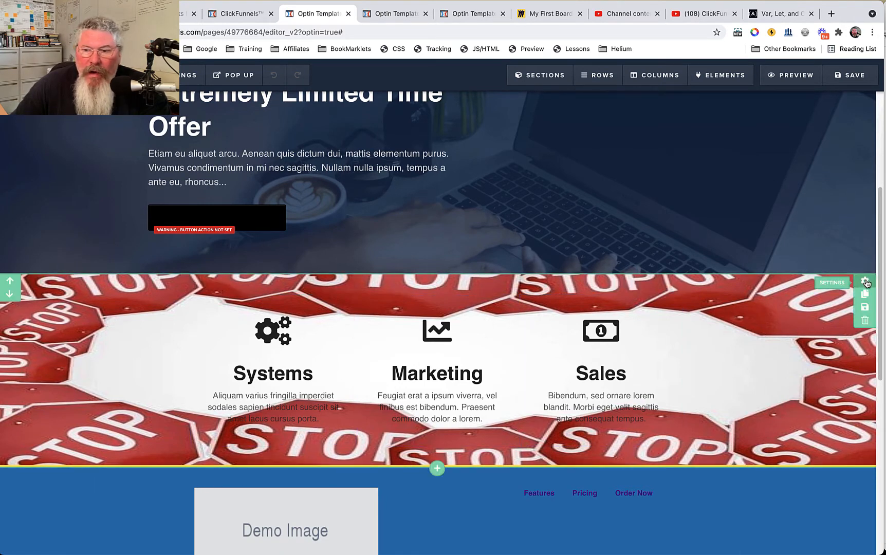
Set the image position of the stop-signs section background to Fill 100% Width.
left_click(866, 282)
left_click(825, 222)
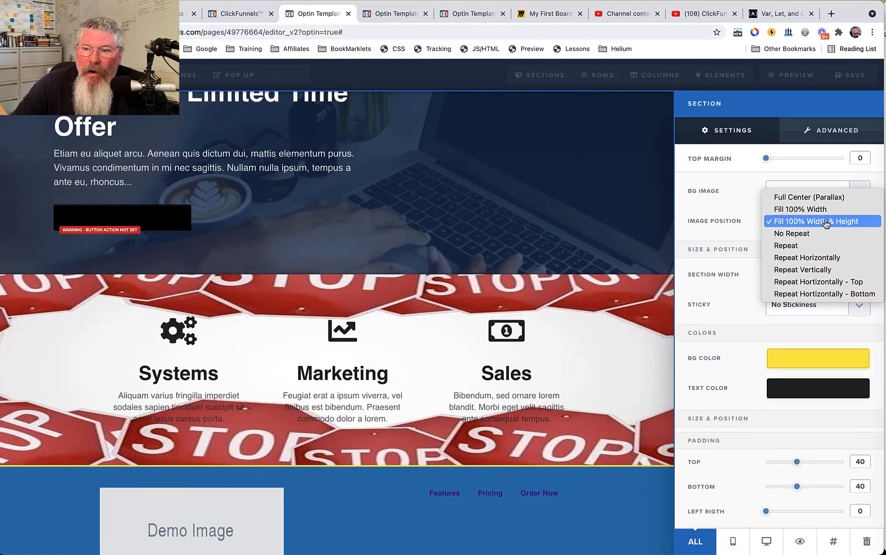
left_click(825, 210)
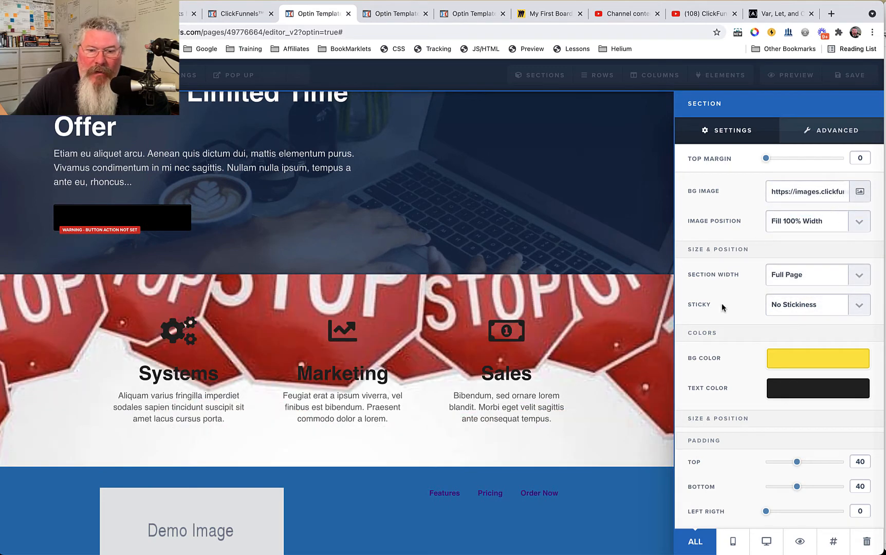
left_click(599, 392)
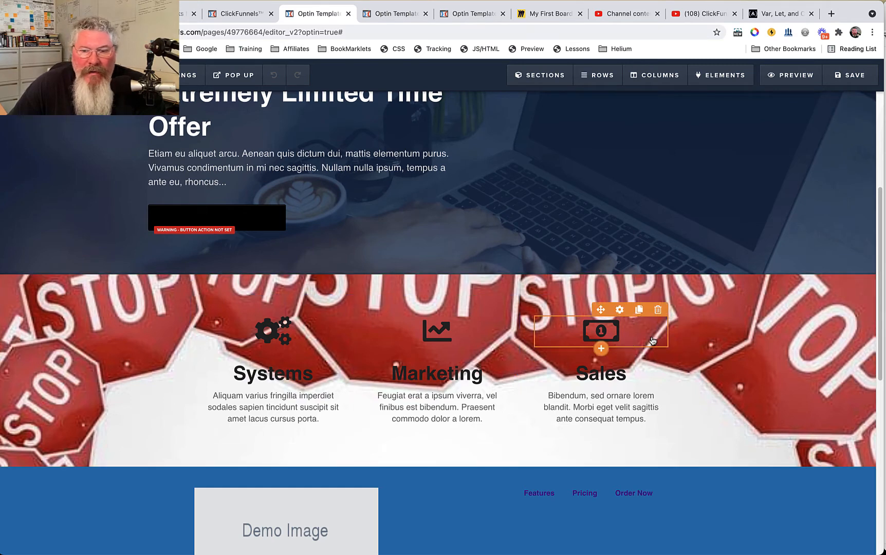
Increase the stop-signs section's top and bottom padding, first to 100 each and finally to 200 each.
left_click(868, 285)
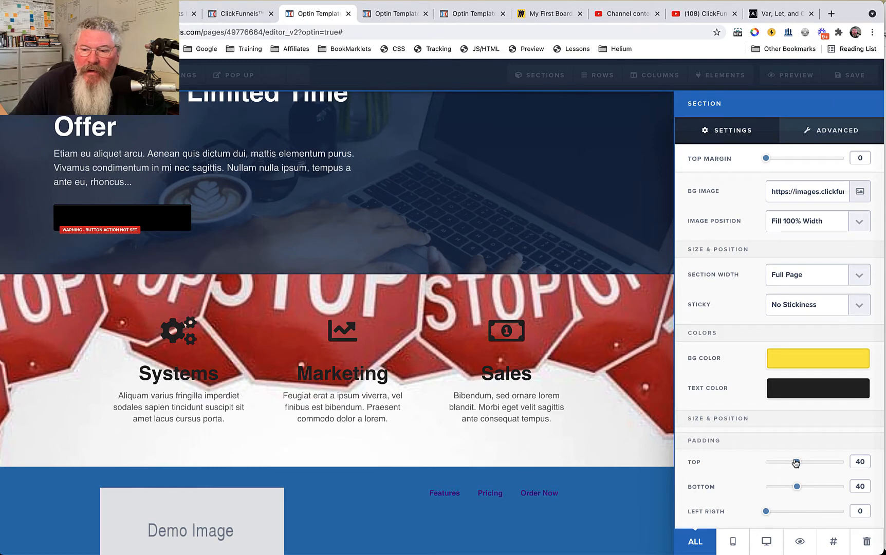
left_click_drag(796, 464, 845, 463)
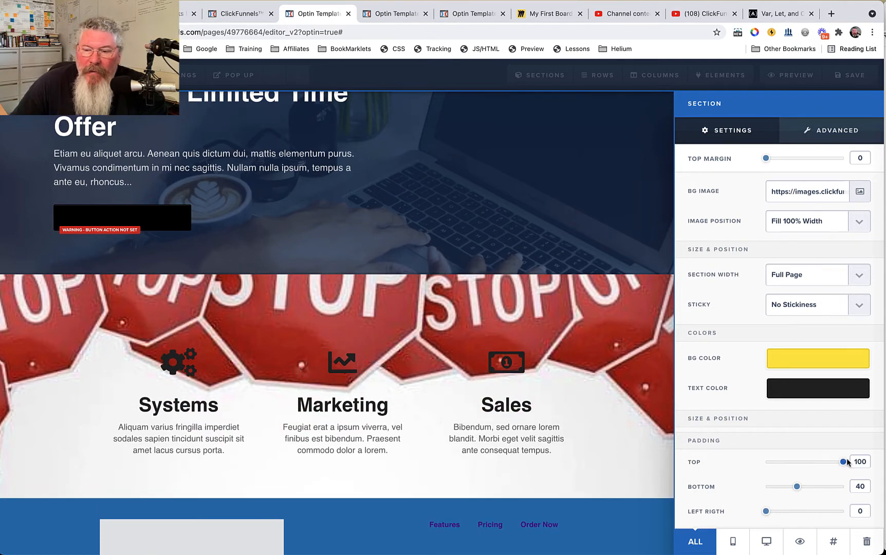
left_click_drag(797, 487, 843, 486)
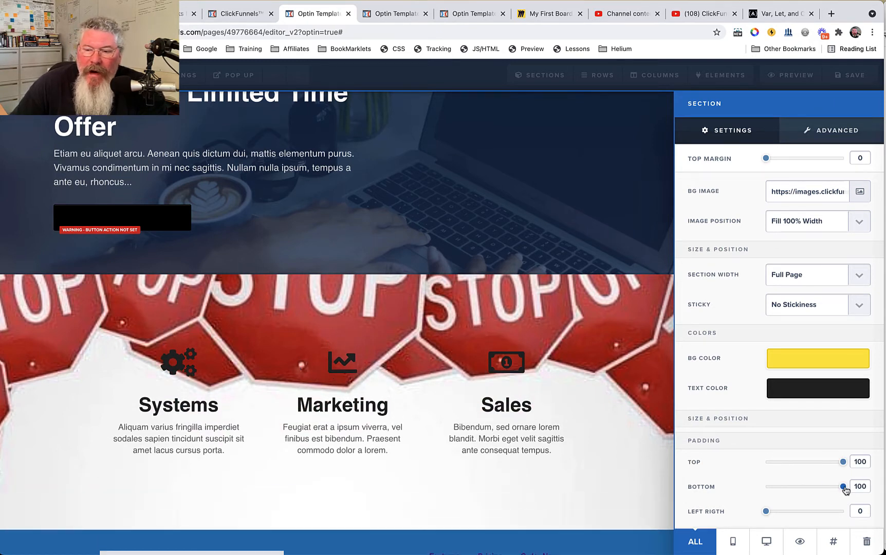
left_click(857, 461)
key("BackSpace")
type("2")
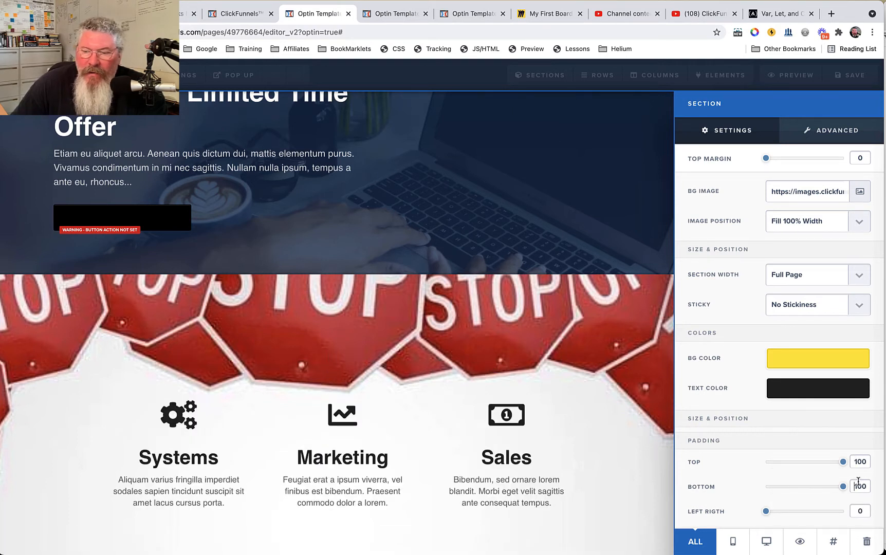
double_click(857, 485)
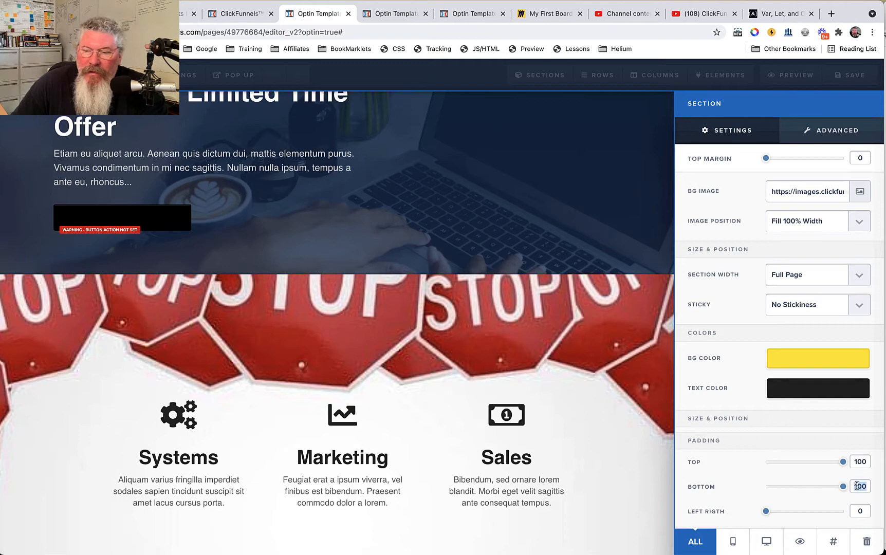
type("200")
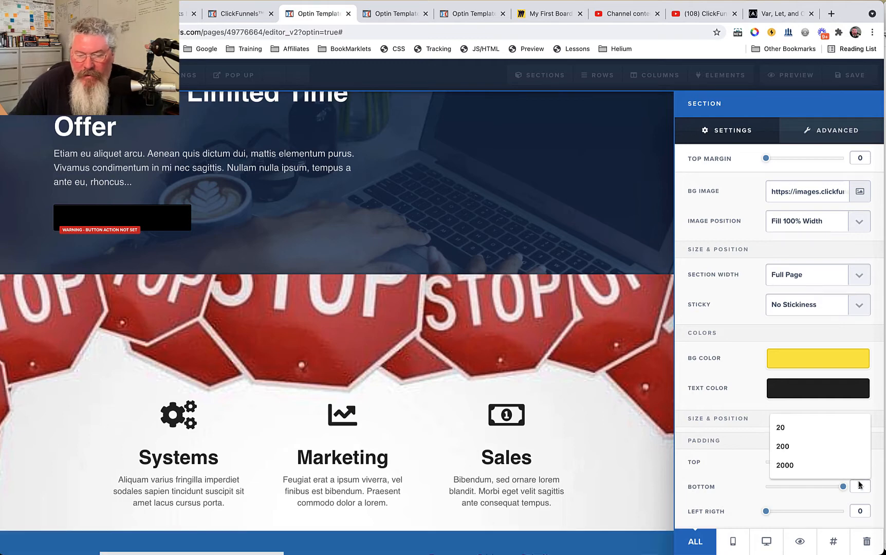
left_click(587, 415)
Set the top margin, top padding and bottom padding of the three-column Systems, Marketing and Sales row to 100 each.
scroll(588, 411, "down", 3)
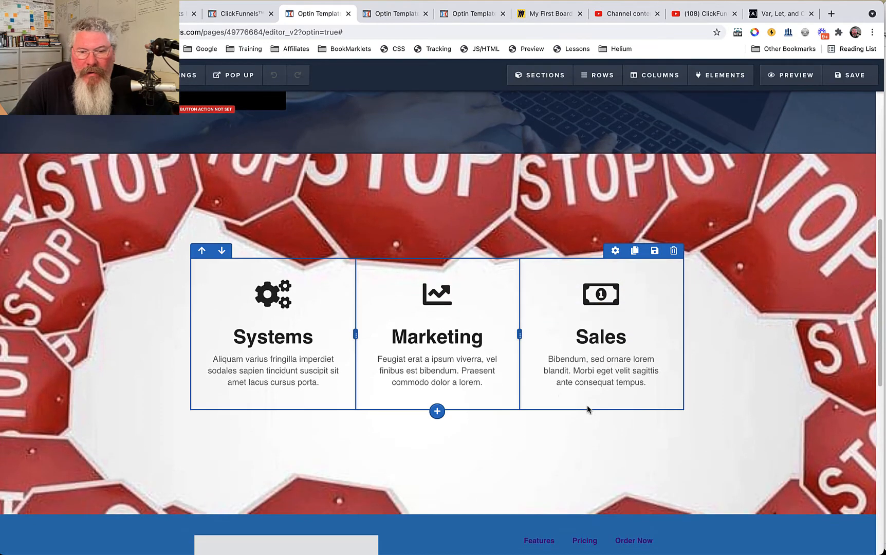
left_click(615, 251)
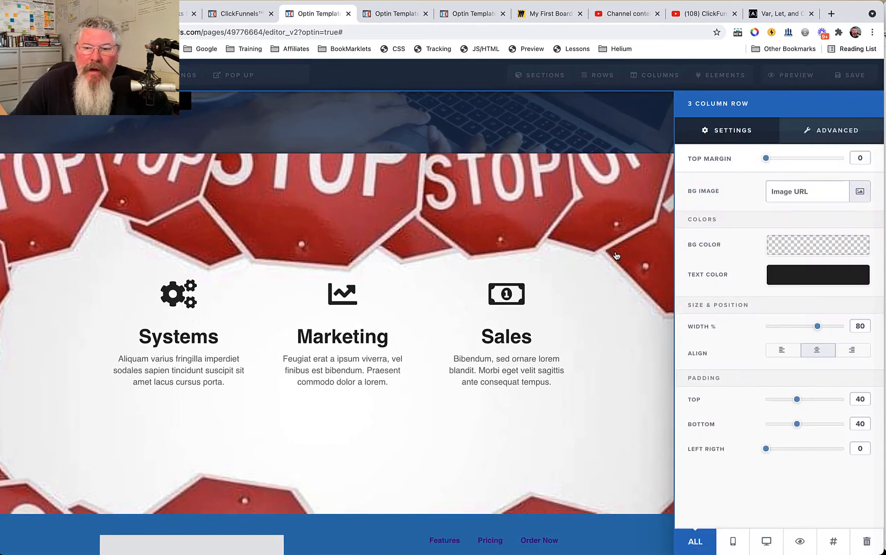
left_click_drag(766, 159, 843, 159)
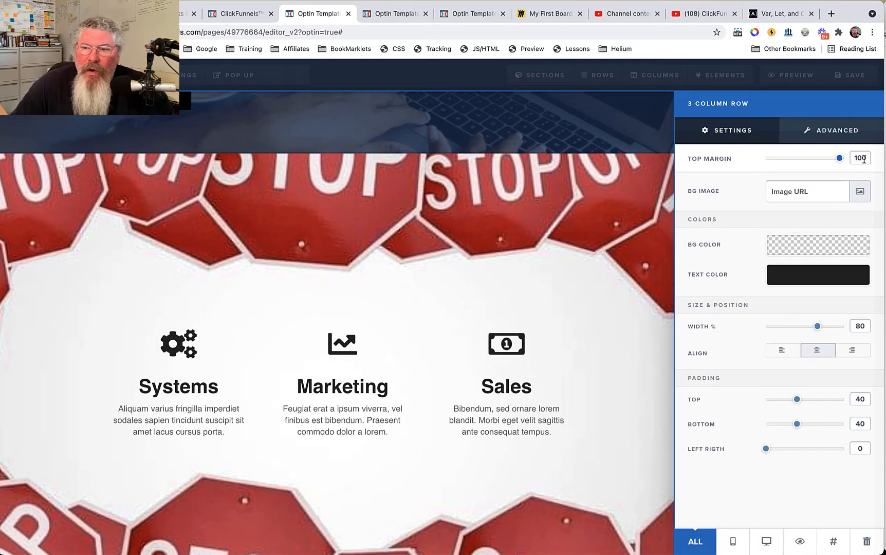
left_click_drag(797, 401, 844, 399)
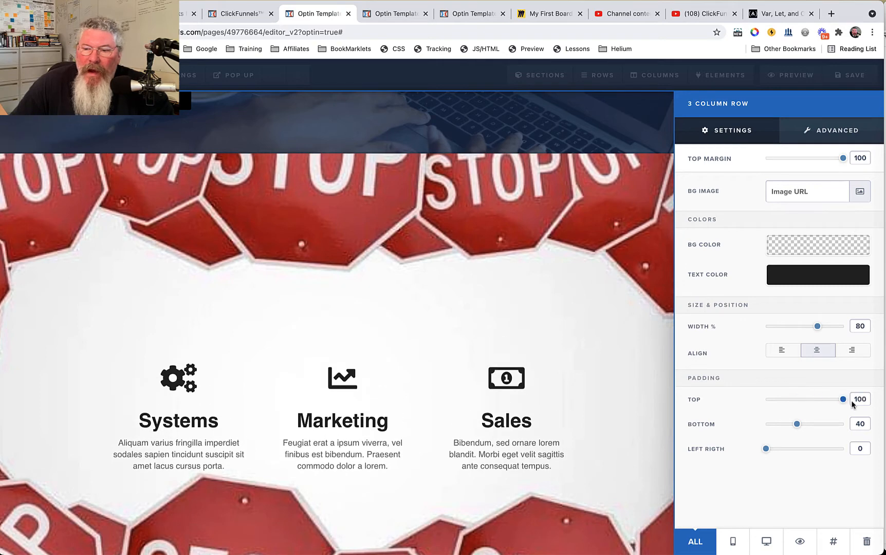
left_click_drag(797, 424, 847, 425)
left_click(572, 352)
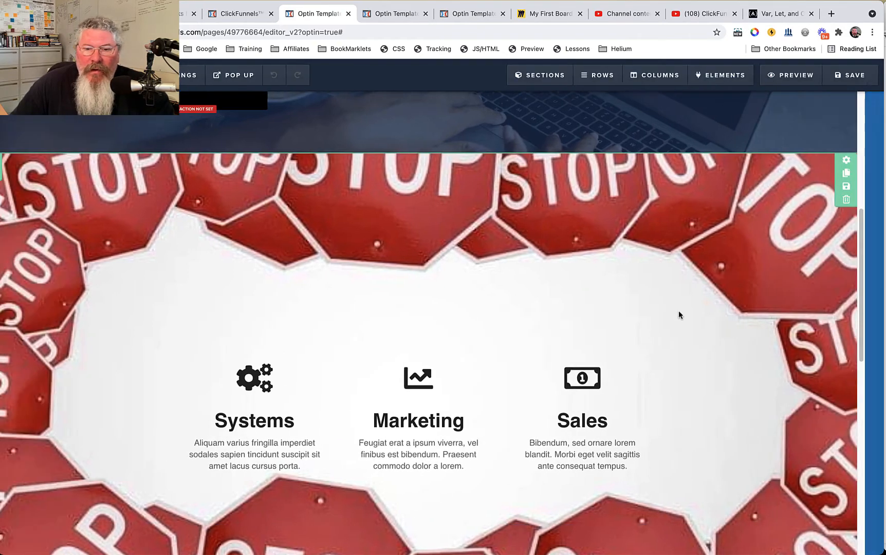
scroll(606, 361, "down", 3)
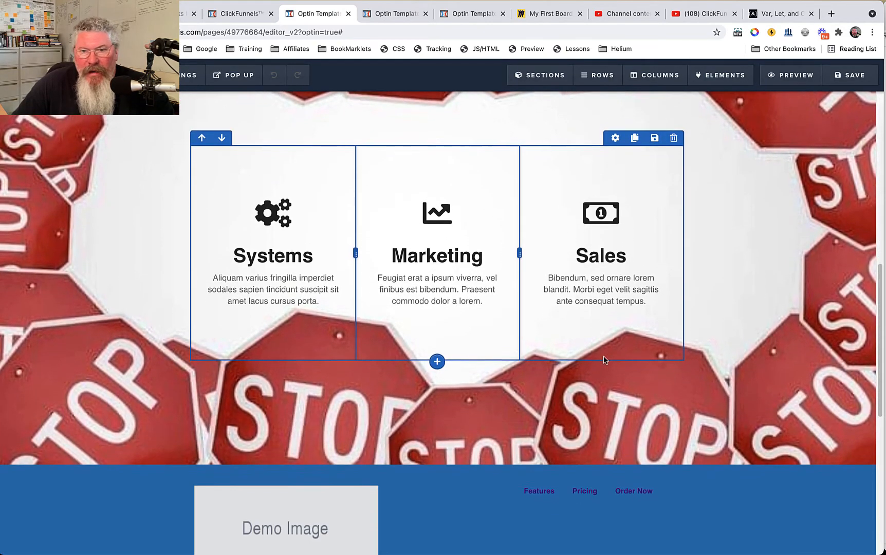
scroll(603, 358, "up", 5)
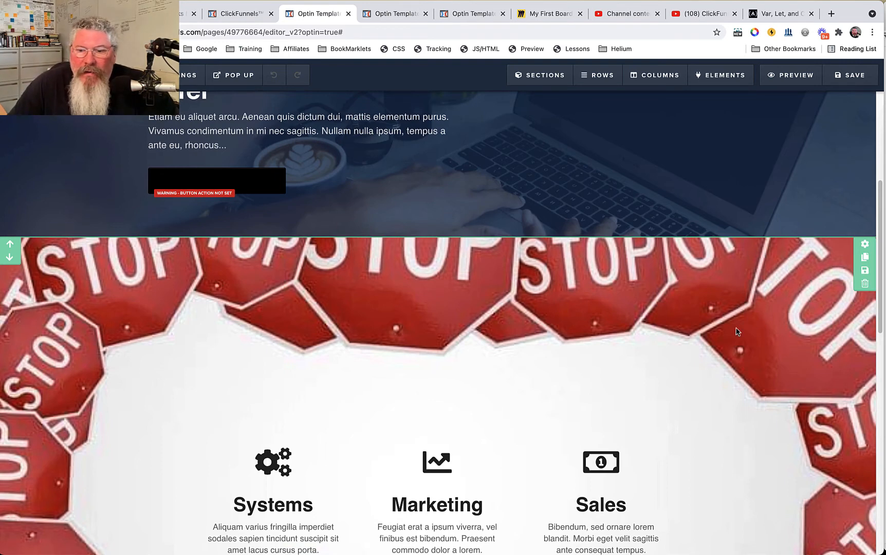
scroll(735, 349, "down", 1)
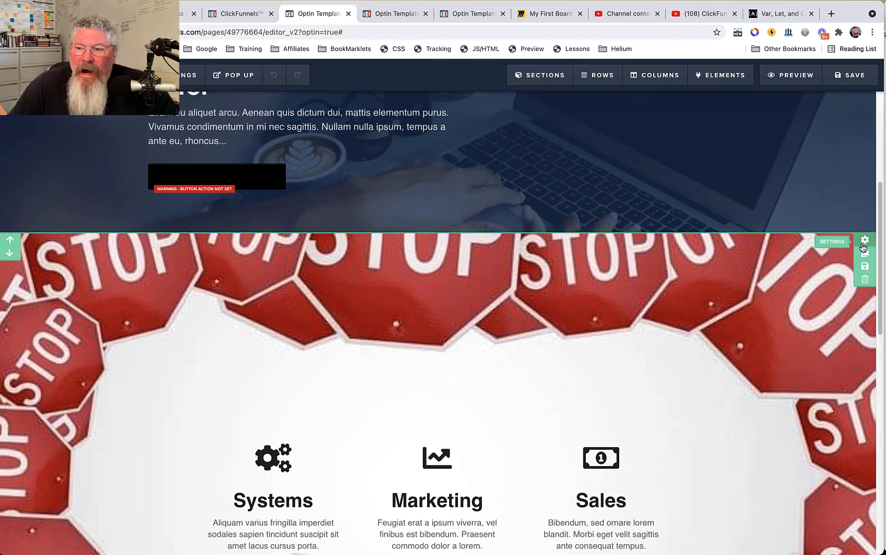
Set the image position of the stop-signs section background to Full Center (Parallax) and check how the background behaves.
left_click(865, 241)
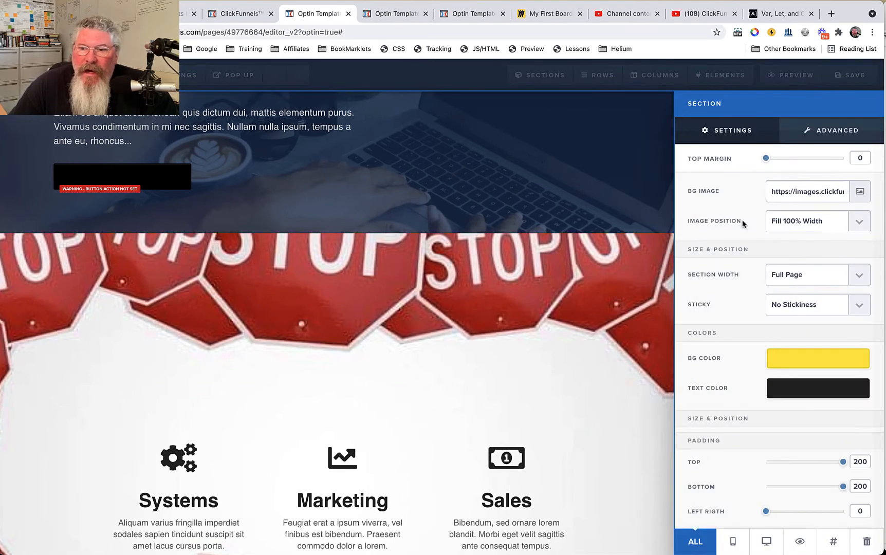
left_click(805, 225)
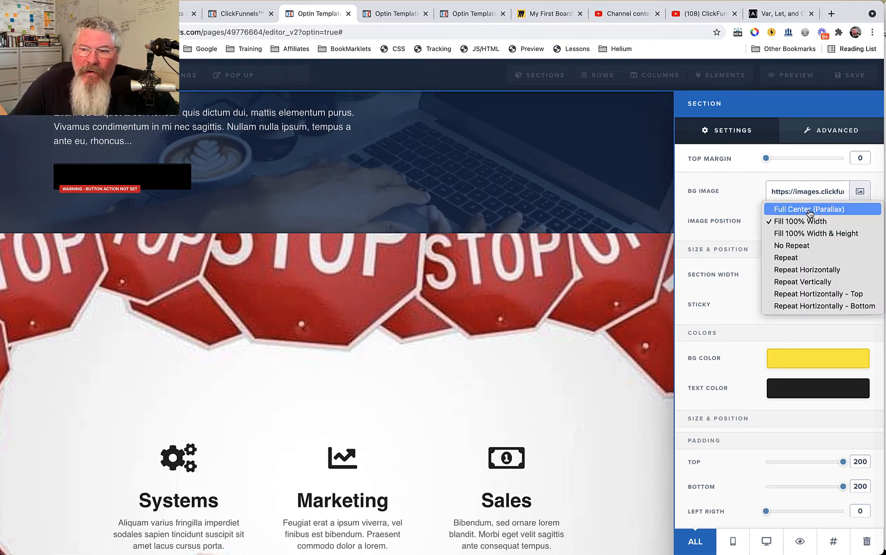
left_click(810, 211)
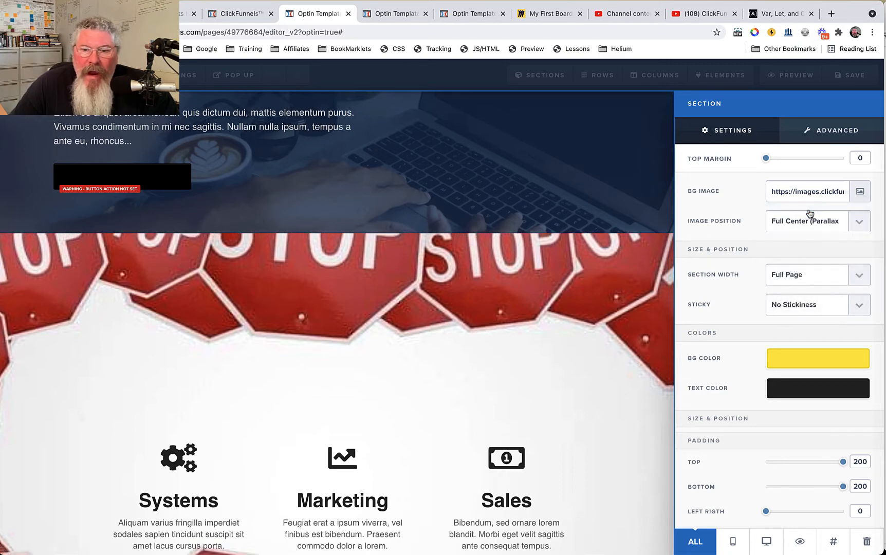
left_click(617, 319)
scroll(734, 354, "down", 5)
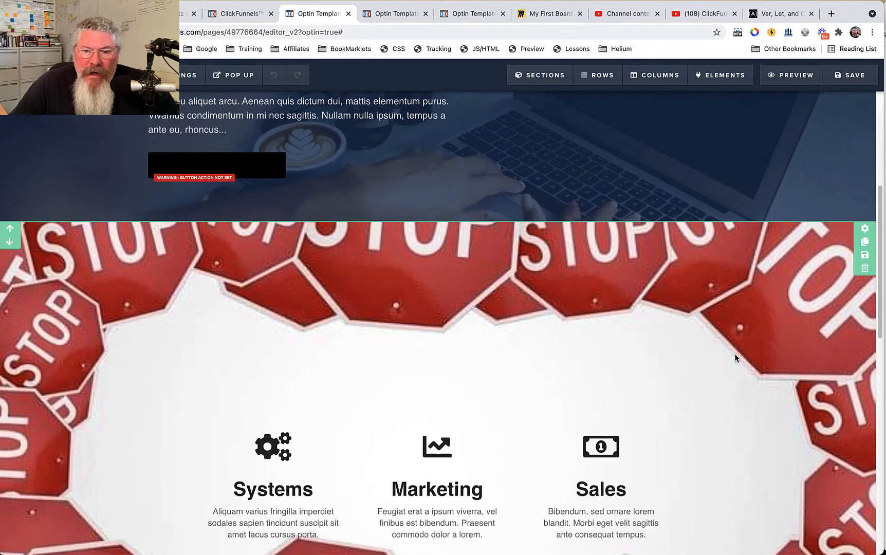
scroll(735, 355, "up", 2)
scroll(735, 358, "up", 10)
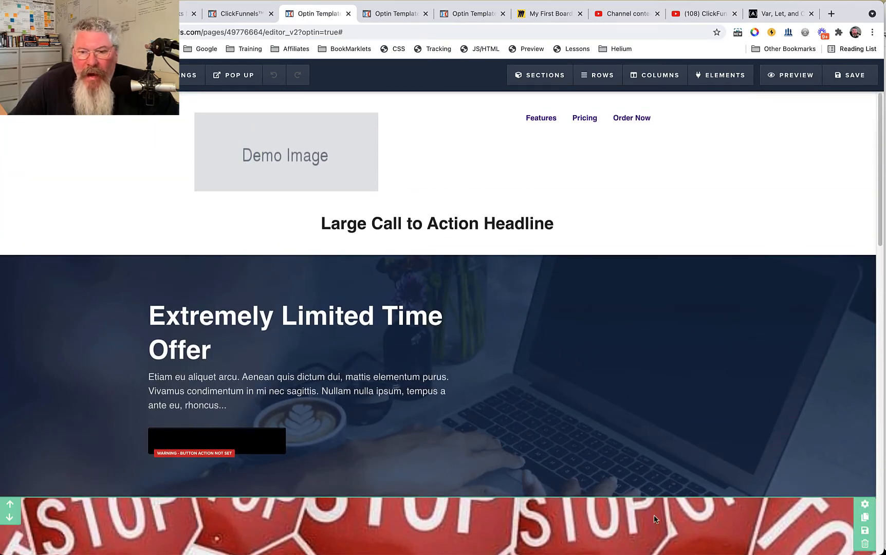
scroll(735, 533, "down", 3)
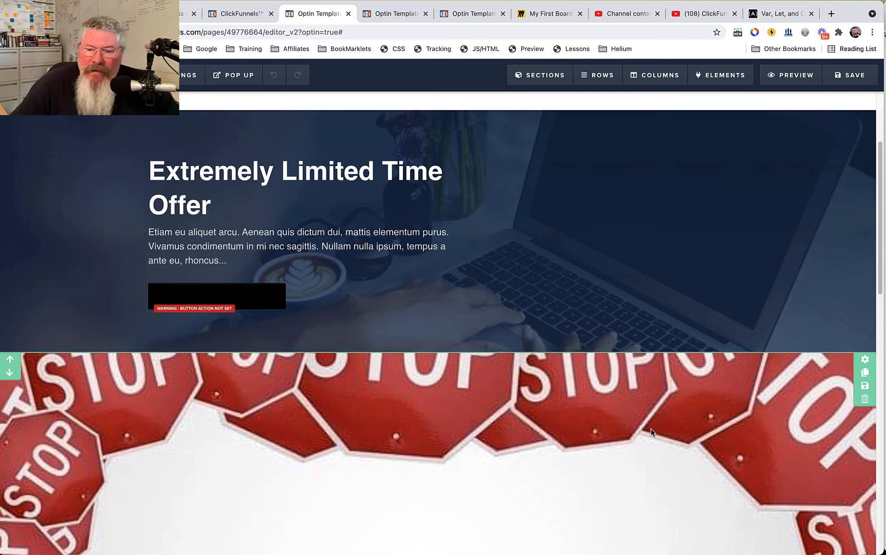
Reduce the stop-signs section's top and bottom padding to 55 each.
left_click(864, 361)
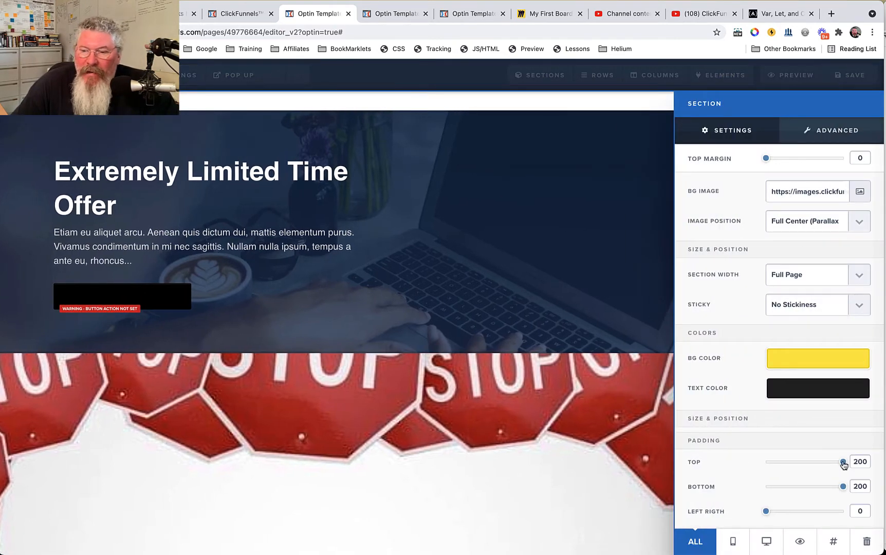
left_click_drag(844, 462, 809, 487)
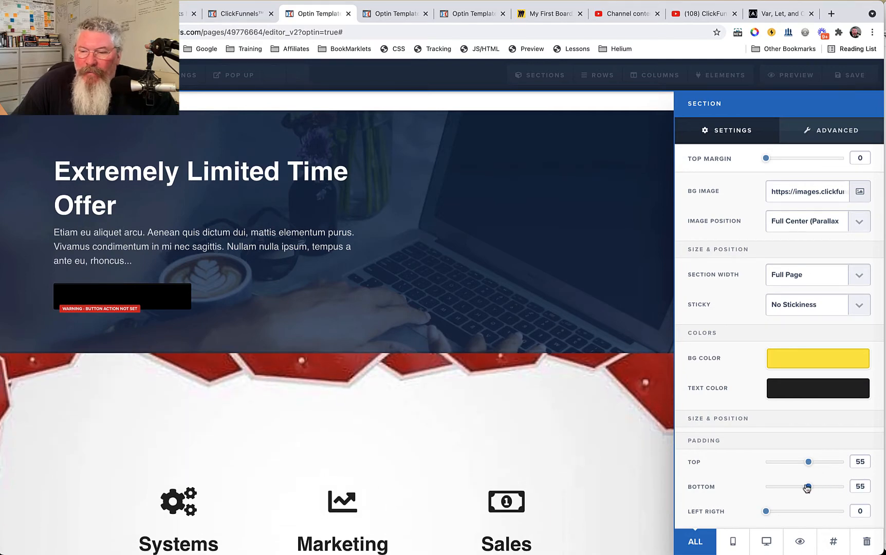
left_click(590, 482)
scroll(611, 470, "down", 2)
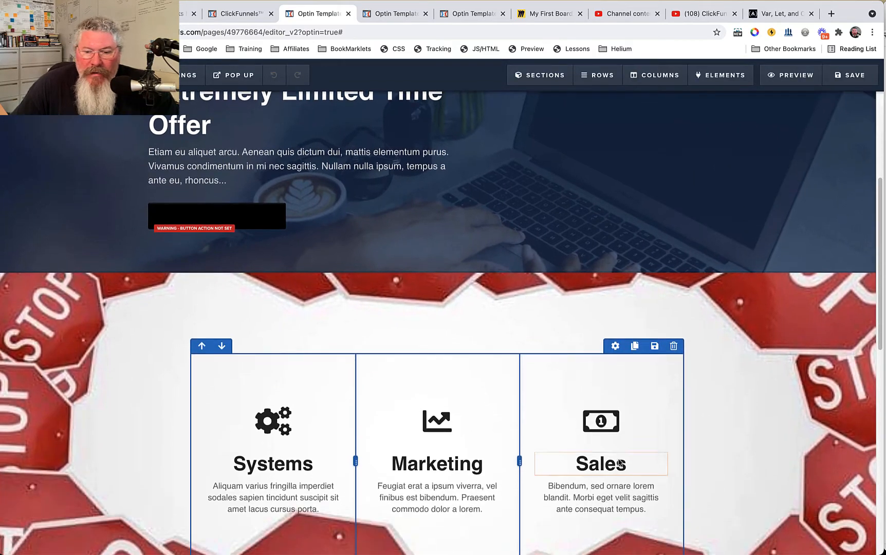
Reduce the top and bottom padding of the three-column Systems, Marketing and Sales row to 50 each.
left_click(614, 347)
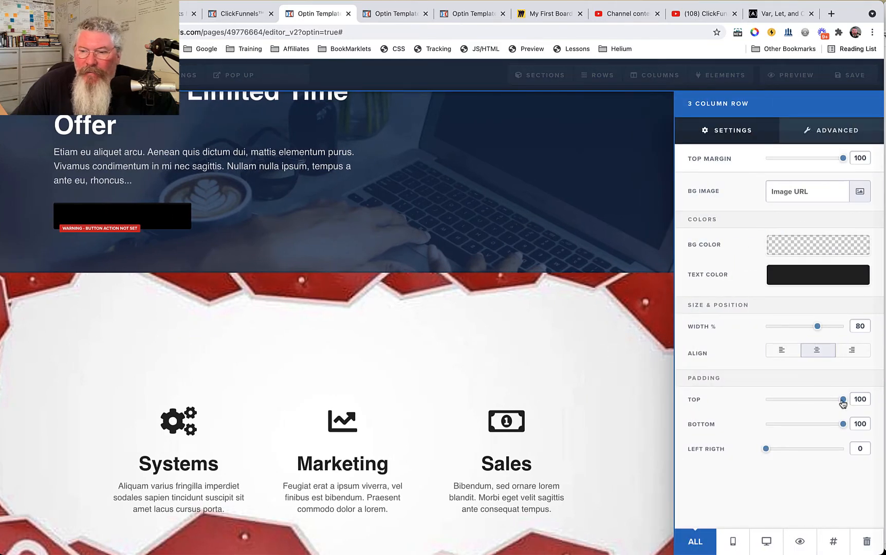
left_click_drag(843, 400, 806, 405)
left_click_drag(845, 427, 803, 430)
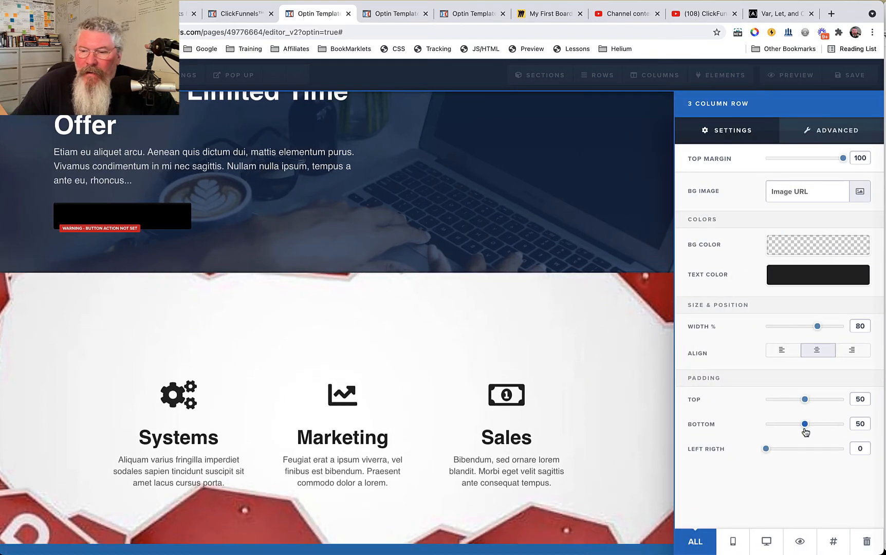
left_click(619, 401)
scroll(696, 420, "down", 2)
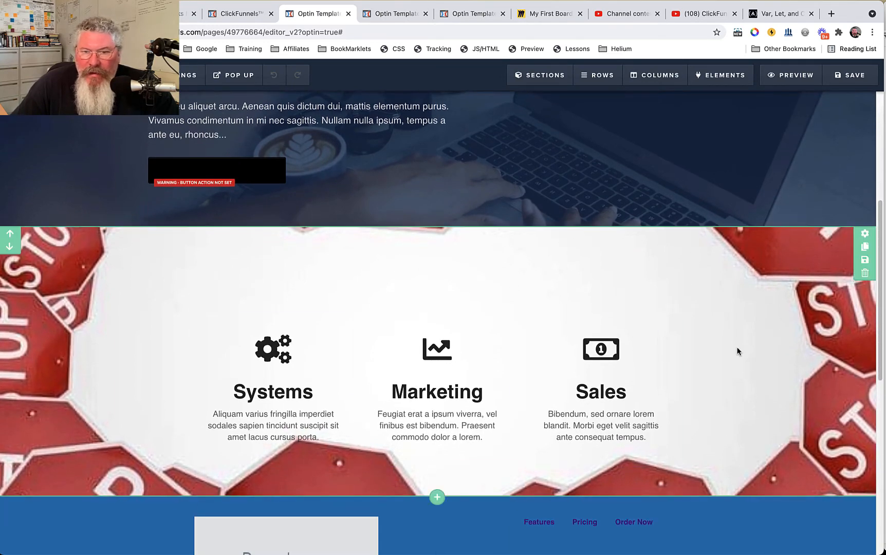
Save the opt-in page and open its preview.
left_click(847, 78)
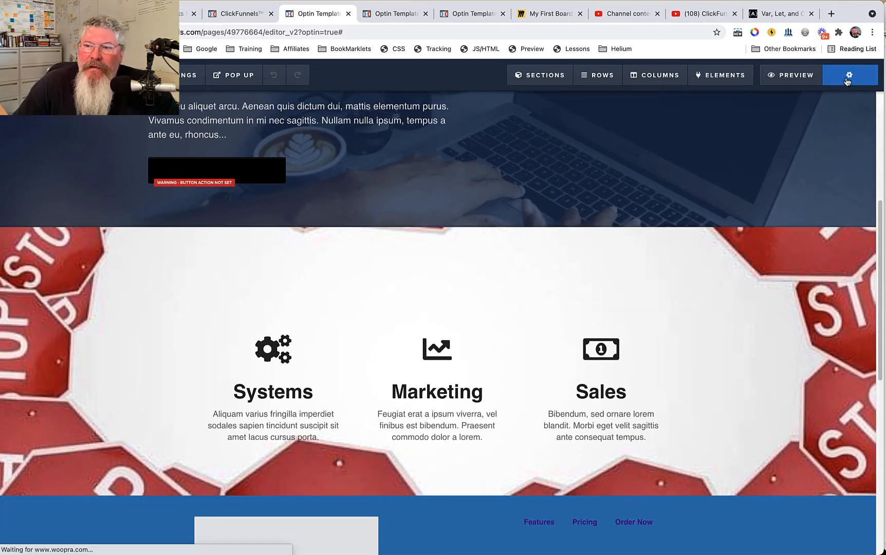
left_click(790, 75)
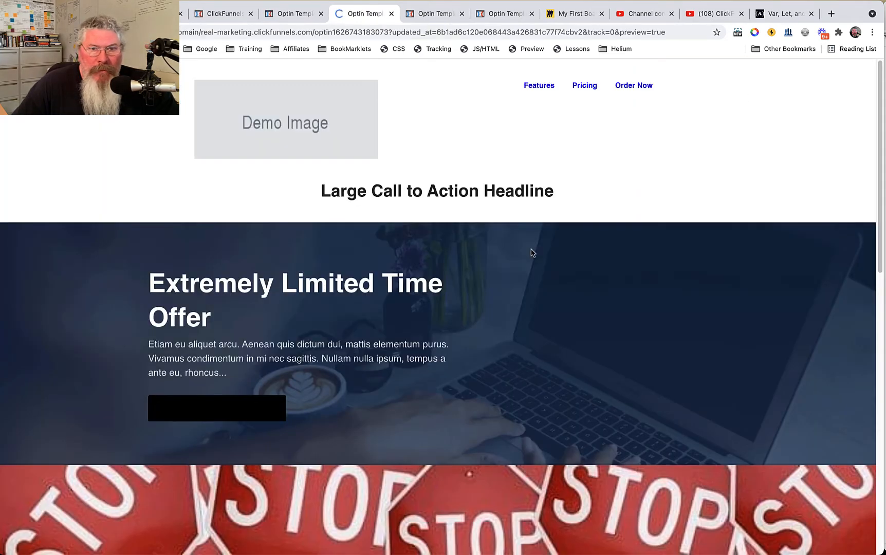
Examine in the preview how the stop-signs parallax background moves behind the three-column row and adjoining sections.
scroll(532, 252, "down", 1)
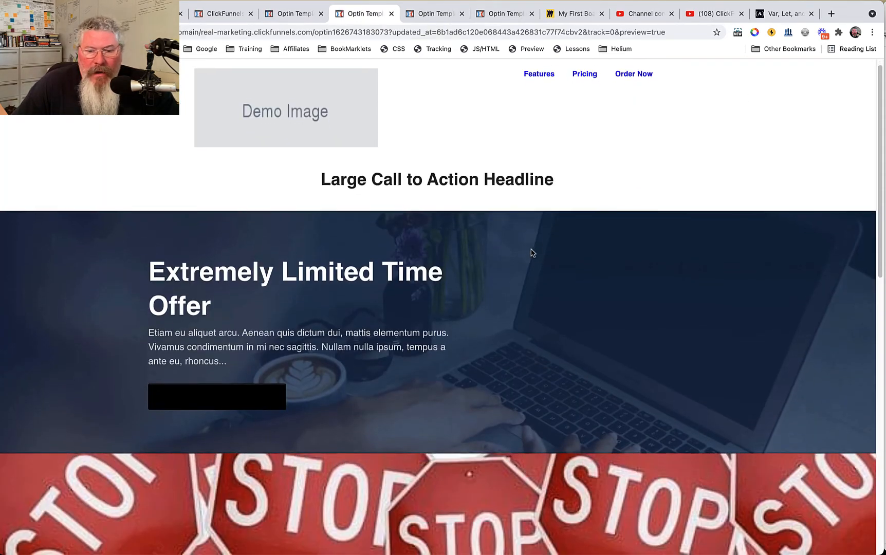
scroll(532, 252, "down", 6)
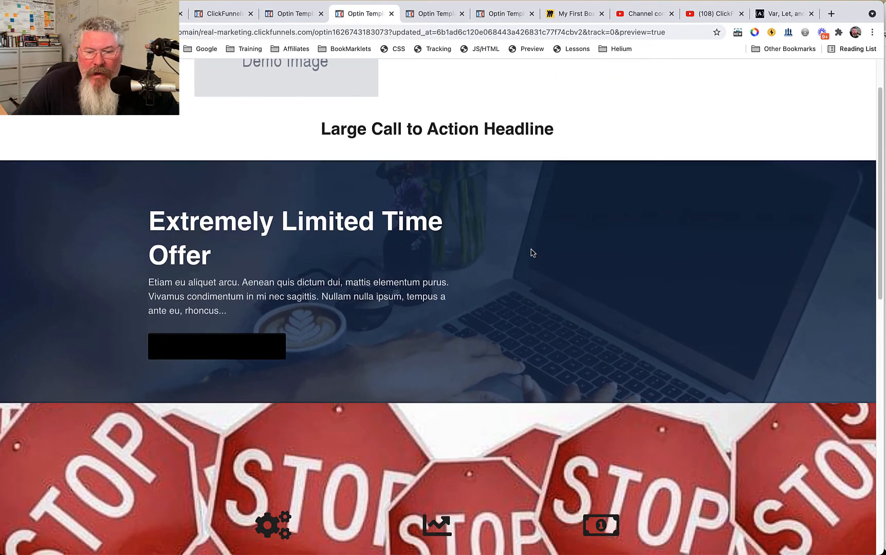
scroll(531, 251, "down", 7)
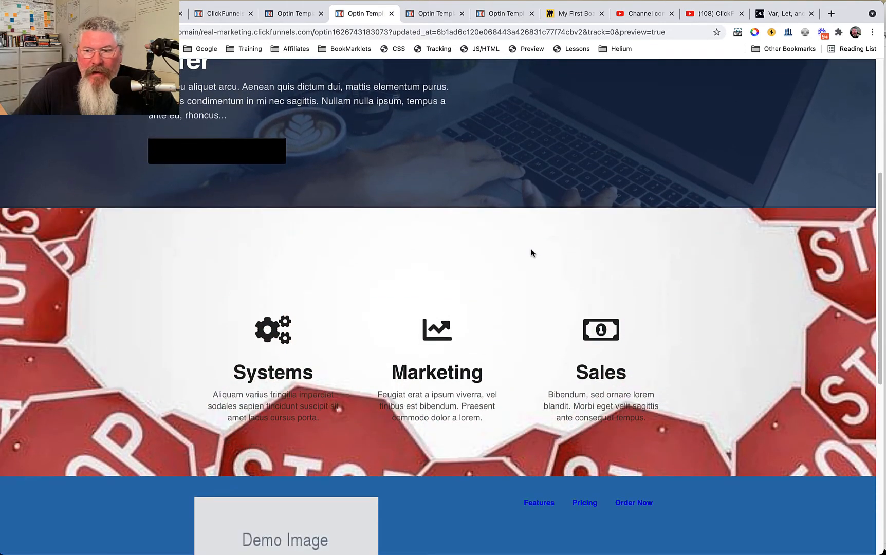
scroll(532, 253, "down", 5)
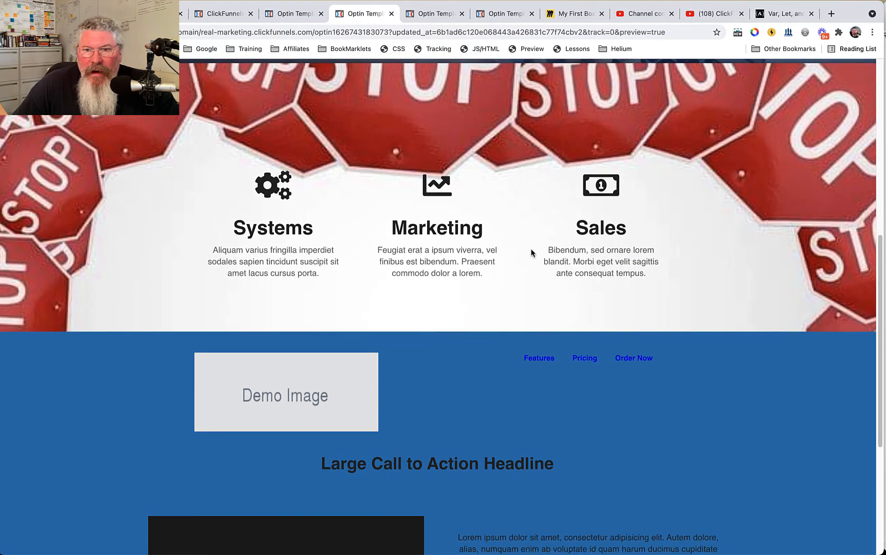
scroll(531, 252, "up", 10)
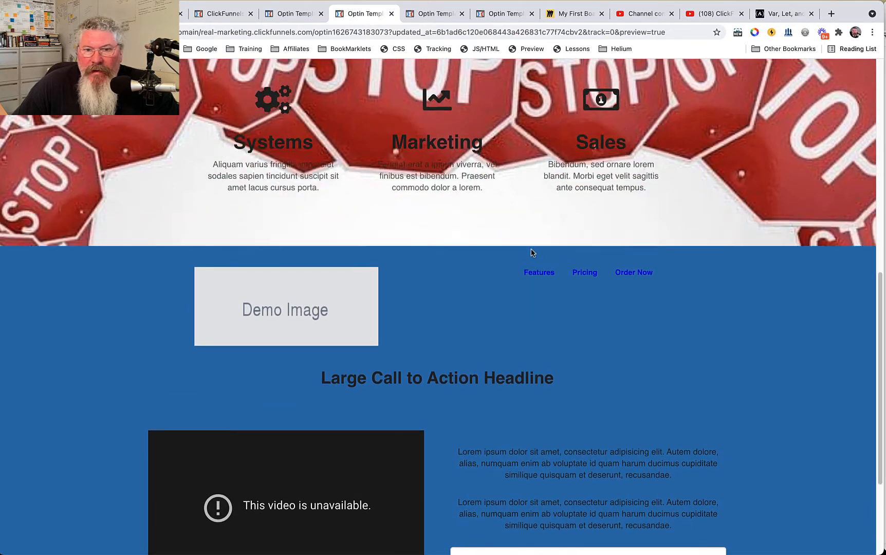
scroll(532, 252, "up", 6)
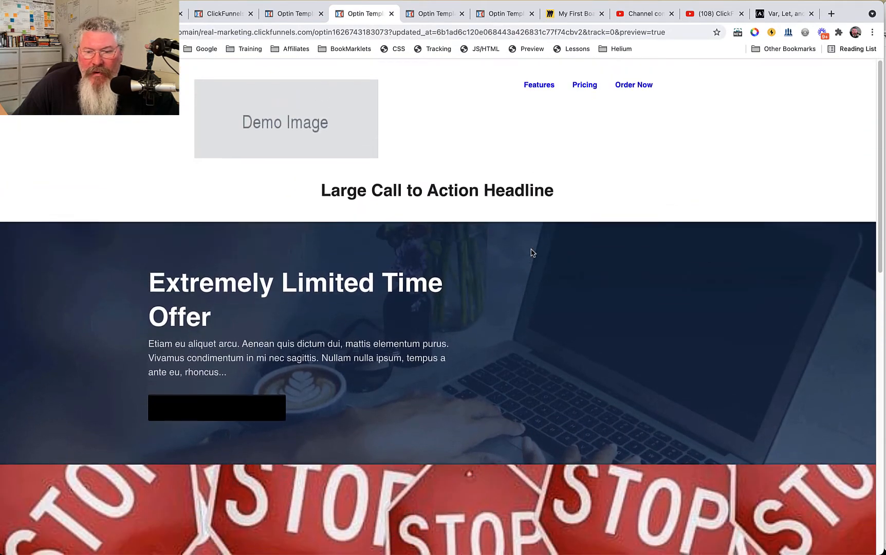
scroll(531, 253, "down", 5)
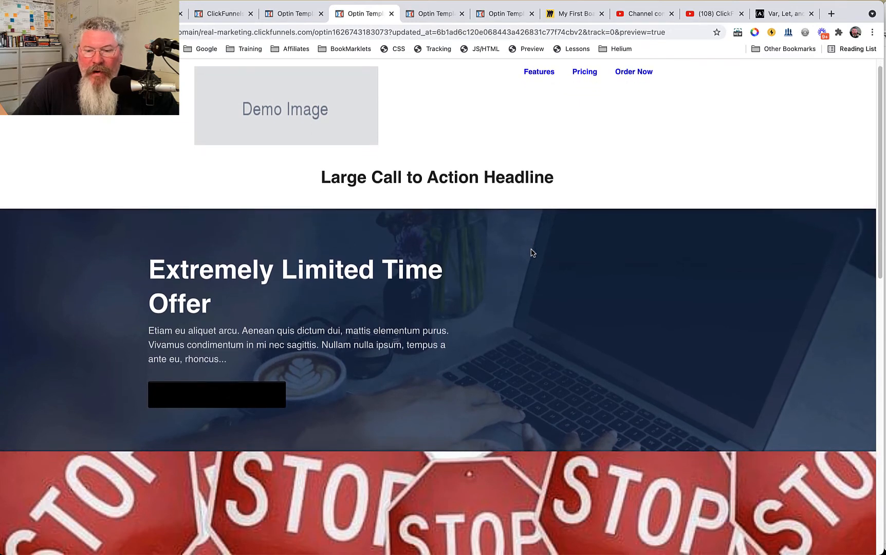
scroll(532, 253, "down", 2)
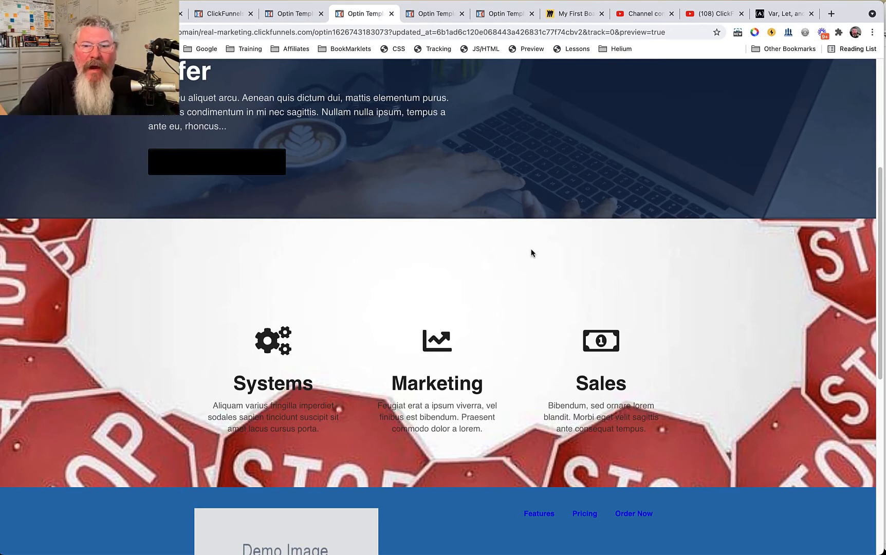
scroll(514, 320, "down", 5)
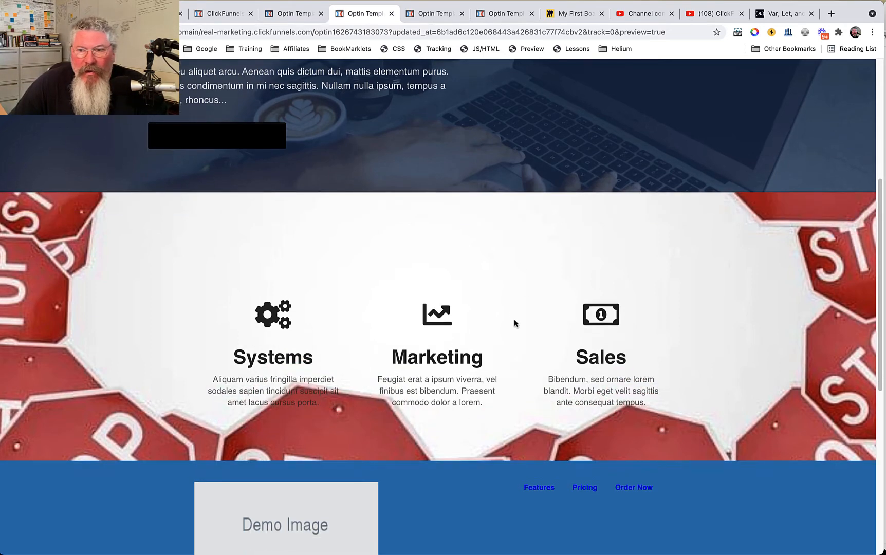
scroll(515, 324, "up", 9)
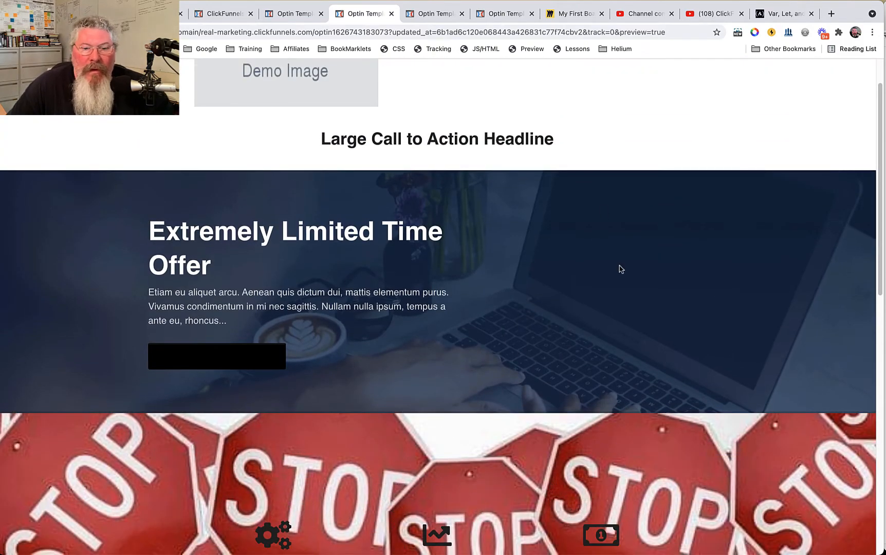
scroll(620, 269, "down", 9)
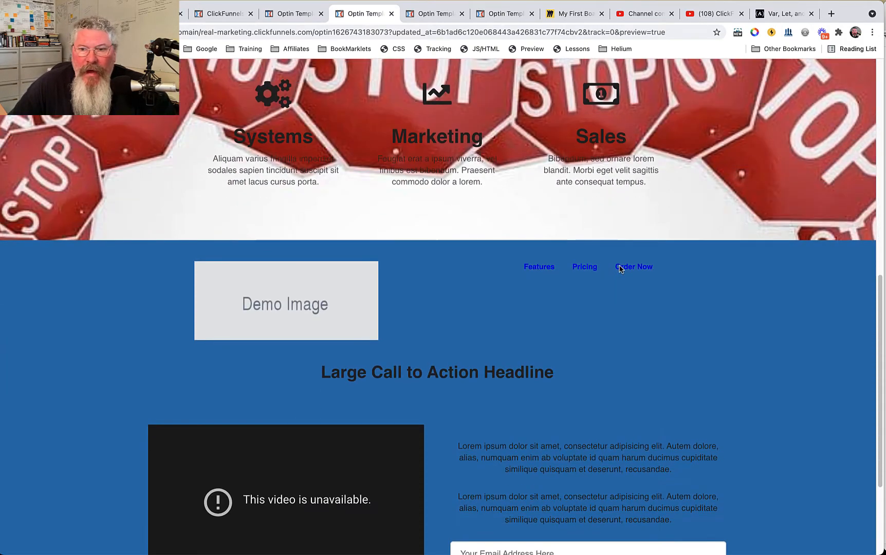
scroll(620, 269, "down", 3)
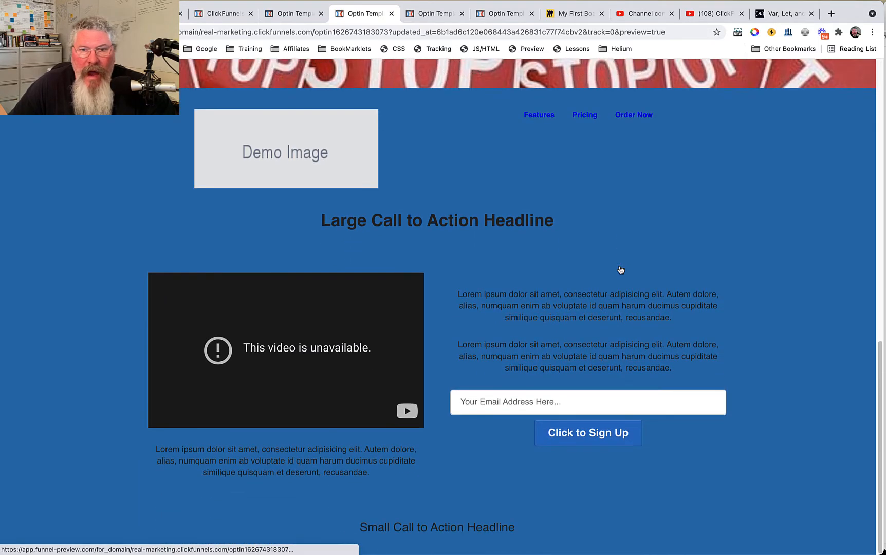
scroll(621, 269, "up", 6)
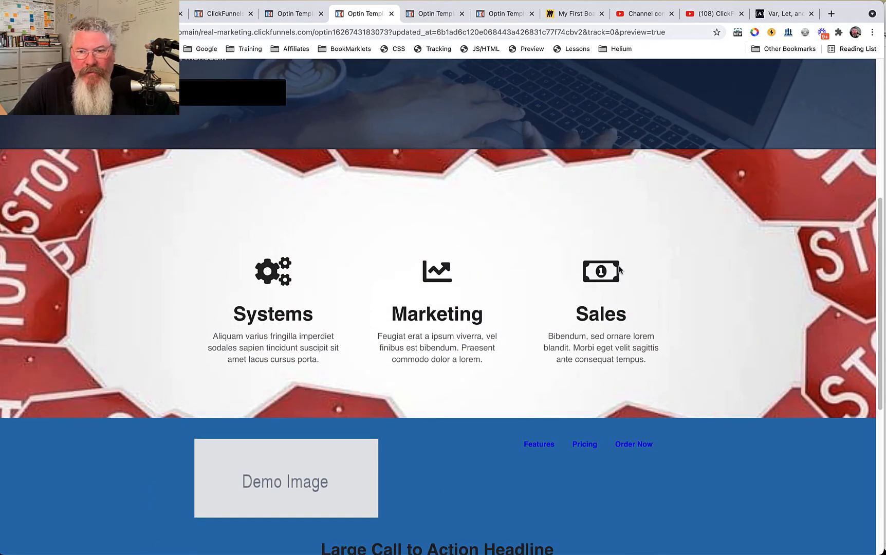
scroll(620, 270, "up", 6)
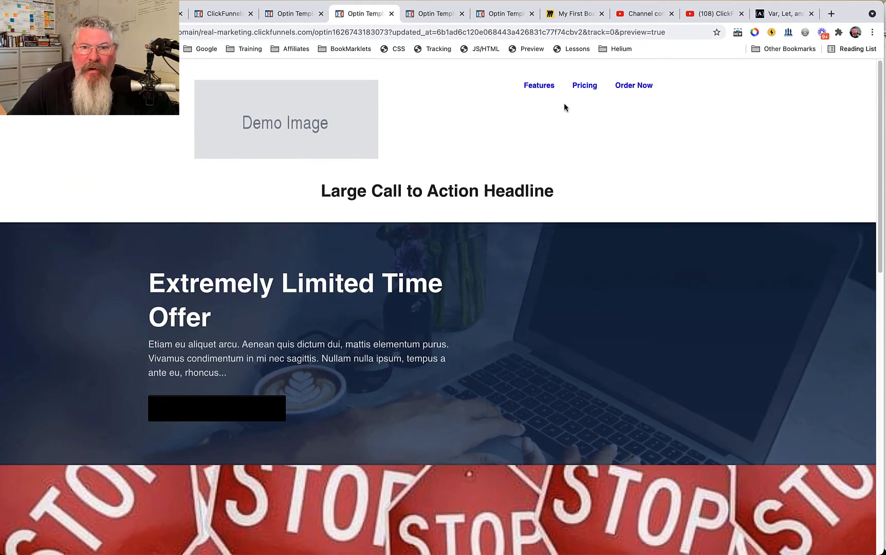
Return to the page editor and set the section width of the Extremely Limited Time Offer section to Medium.
left_click(294, 14)
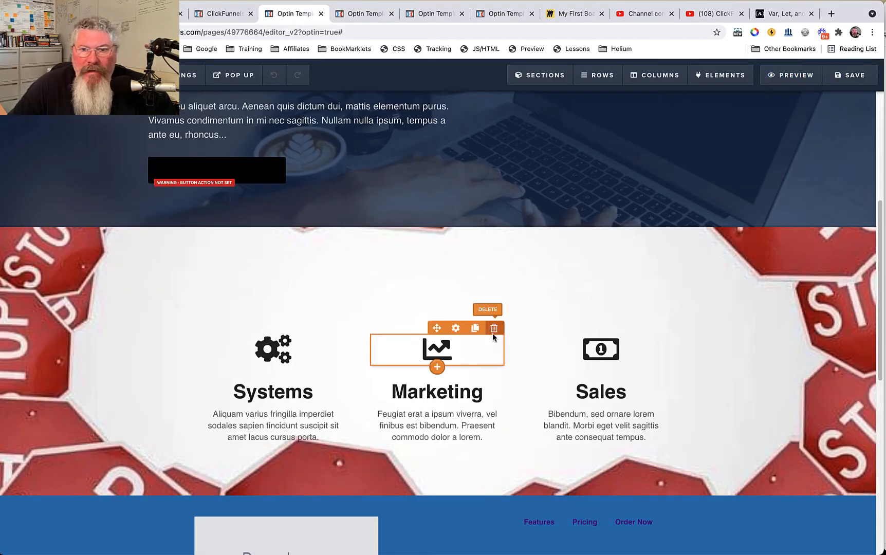
left_click(865, 235)
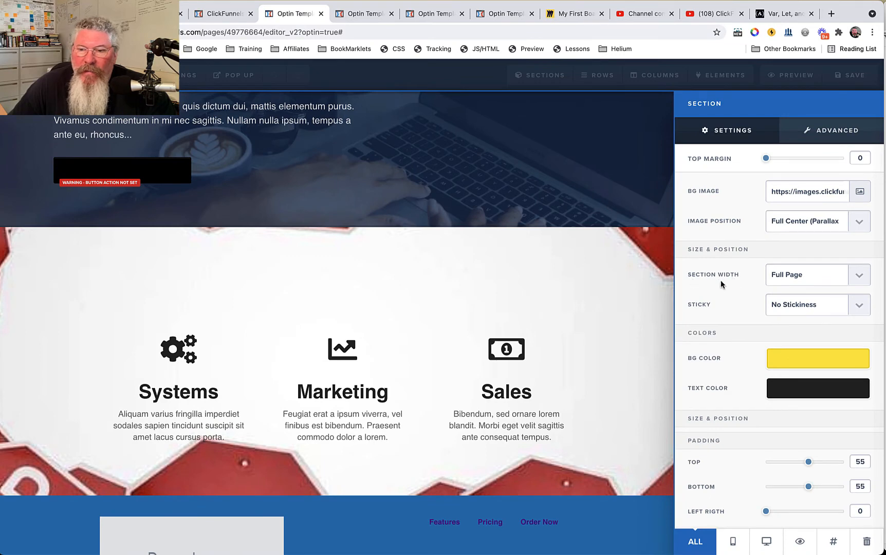
left_click(620, 306)
scroll(620, 301, "up", 4)
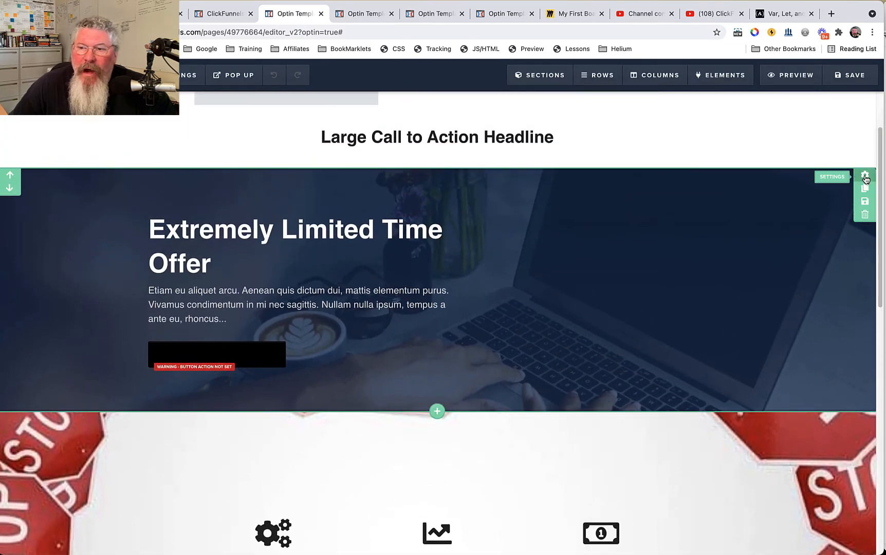
left_click(865, 176)
left_click(806, 278)
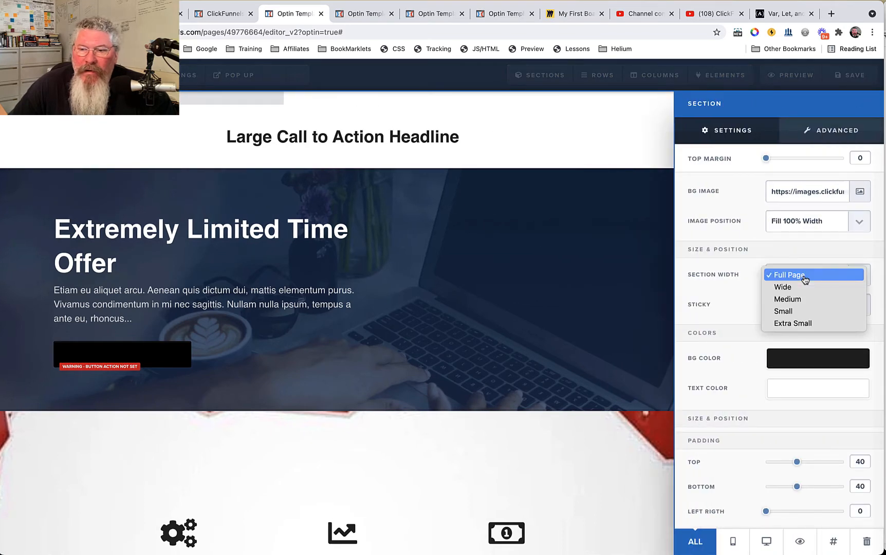
left_click(801, 299)
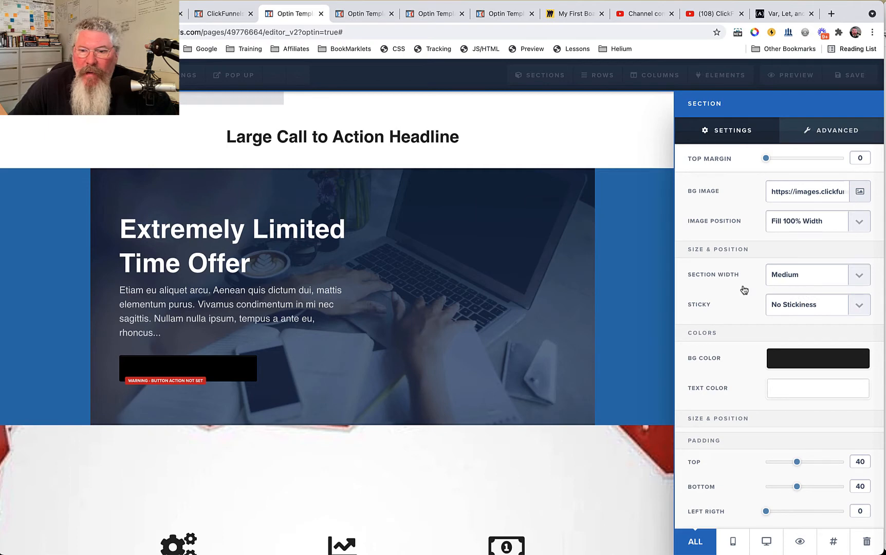
left_click(612, 286)
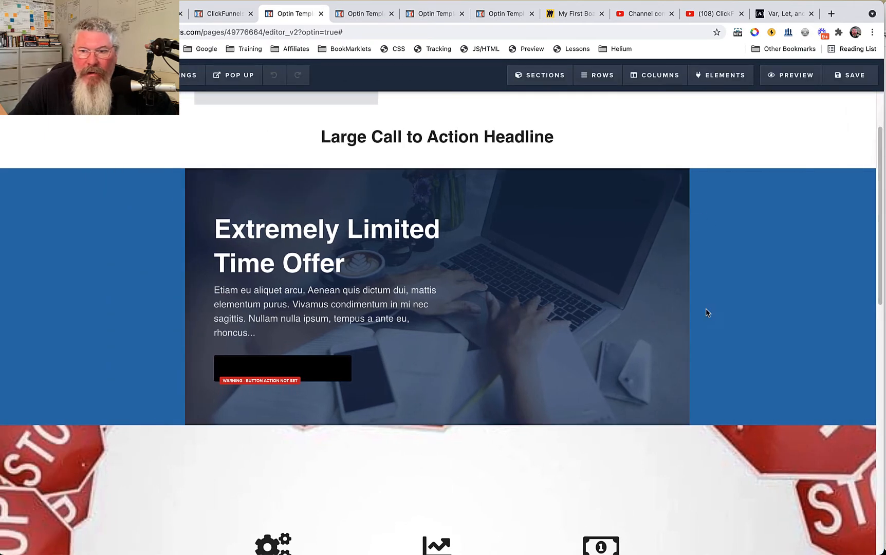
mouse_move(678, 215)
left_click(679, 176)
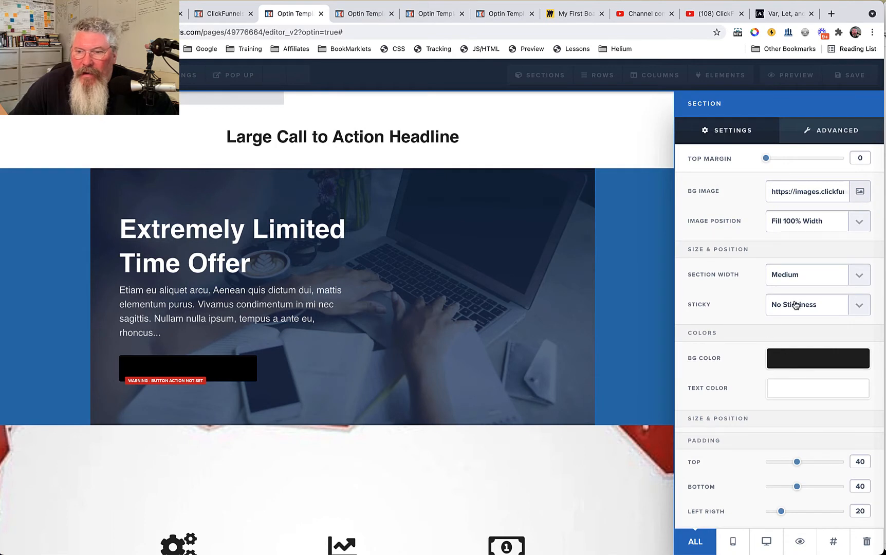
left_click(620, 330)
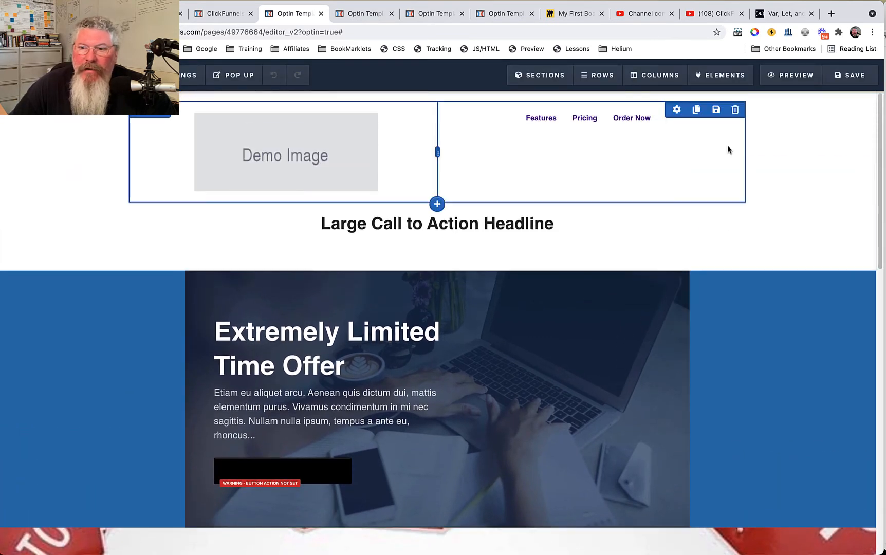
Set the stickiness of the header section with the logo and navigation links to Stick To Top On Scroll.
left_click(866, 103)
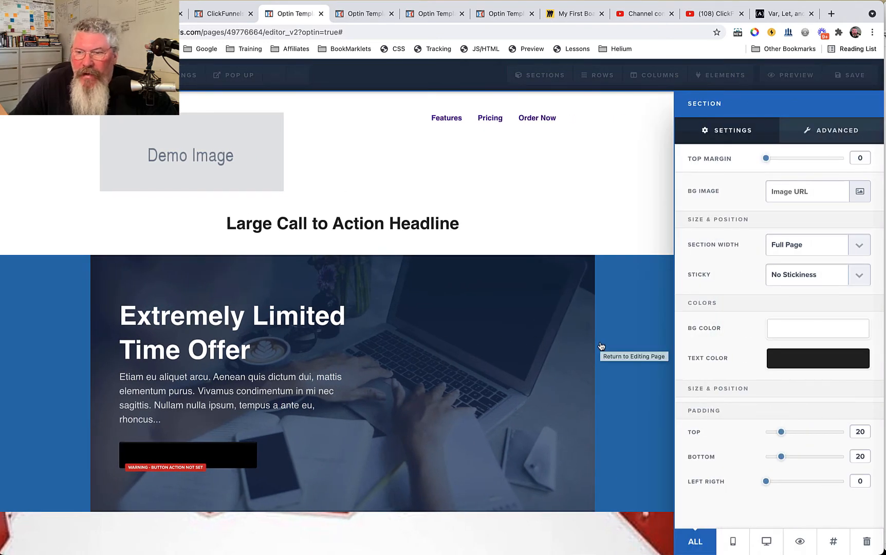
left_click(805, 275)
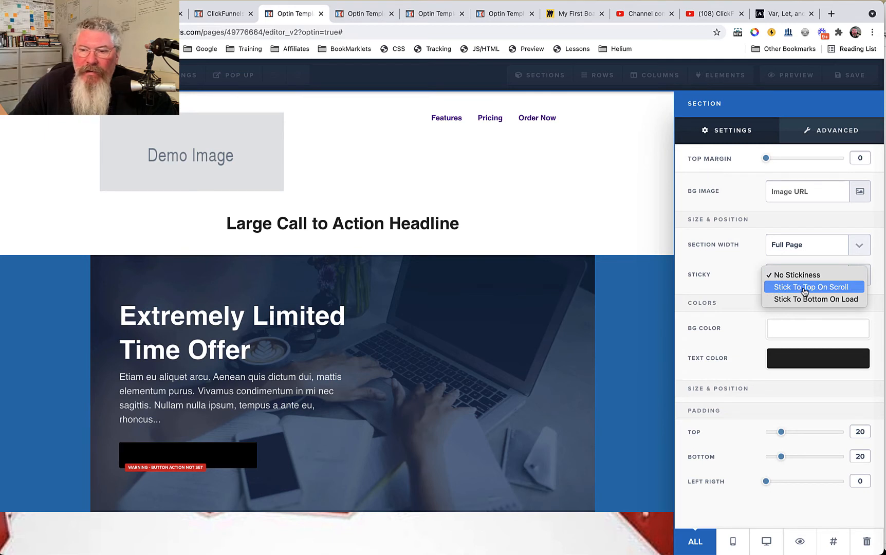
left_click(805, 287)
left_click(619, 268)
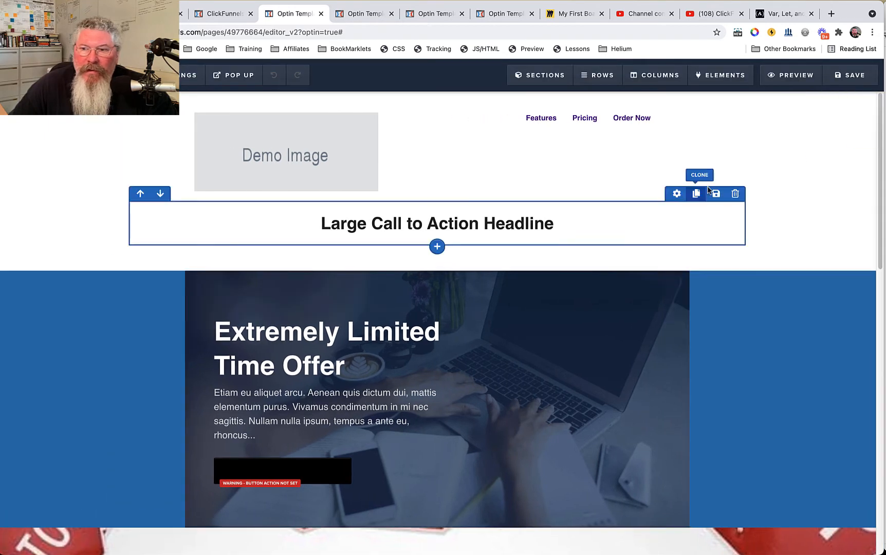
Save the opt-in page and examine in its preview how the sticky header section behaves while the page scrolls.
left_click(845, 82)
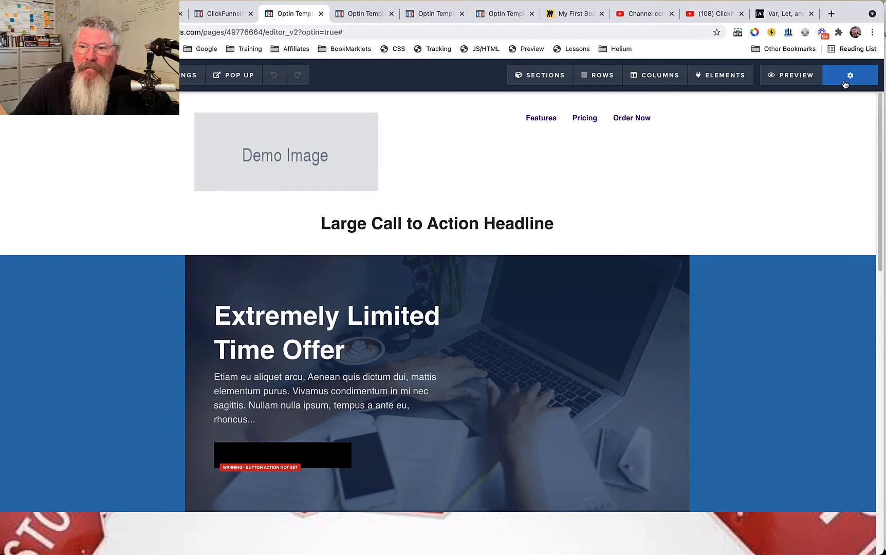
left_click(796, 77)
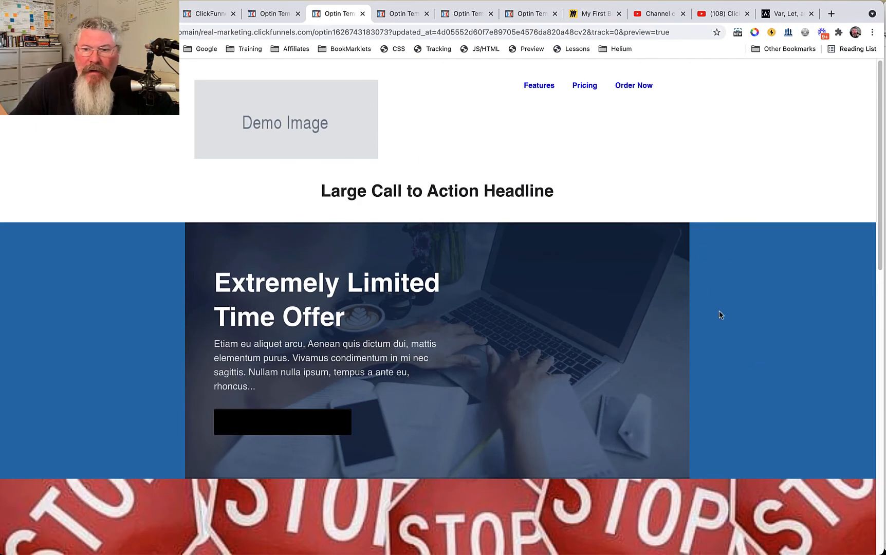
scroll(719, 312, "down", 5)
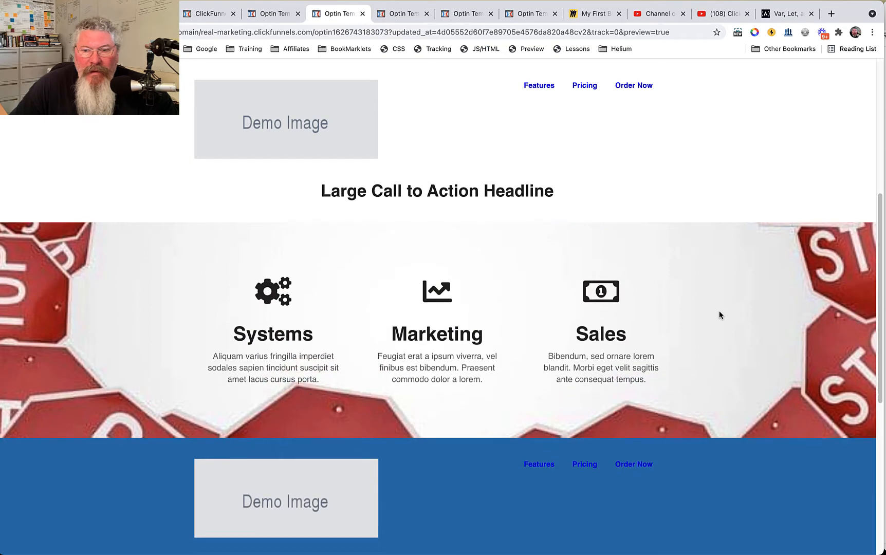
scroll(719, 315, "down", 5)
scroll(719, 315, "up", 3)
scroll(719, 311, "up", 5)
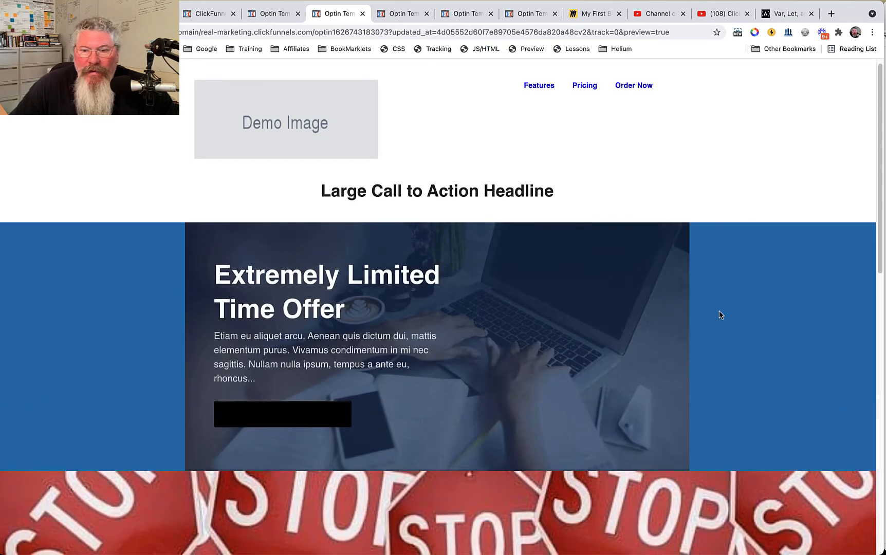
scroll(719, 312, "down", 6)
scroll(719, 315, "down", 2)
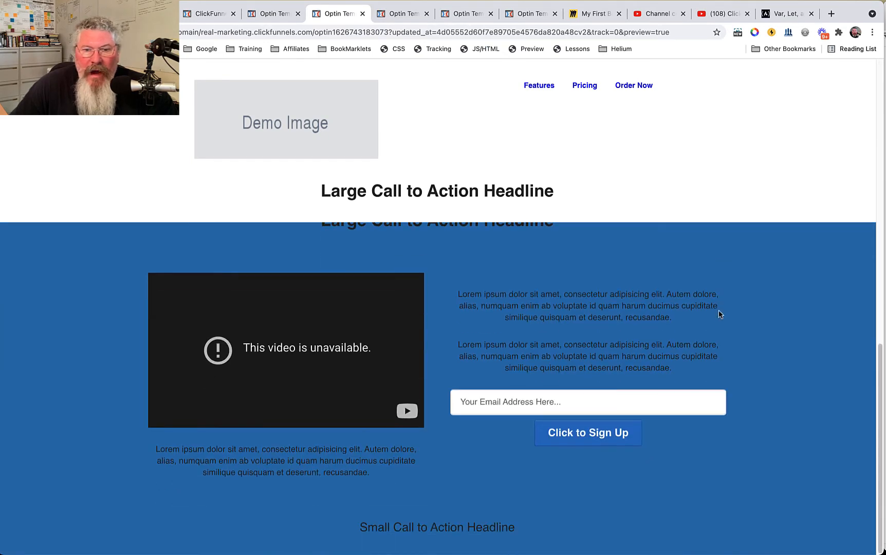
scroll(718, 314, "up", 6)
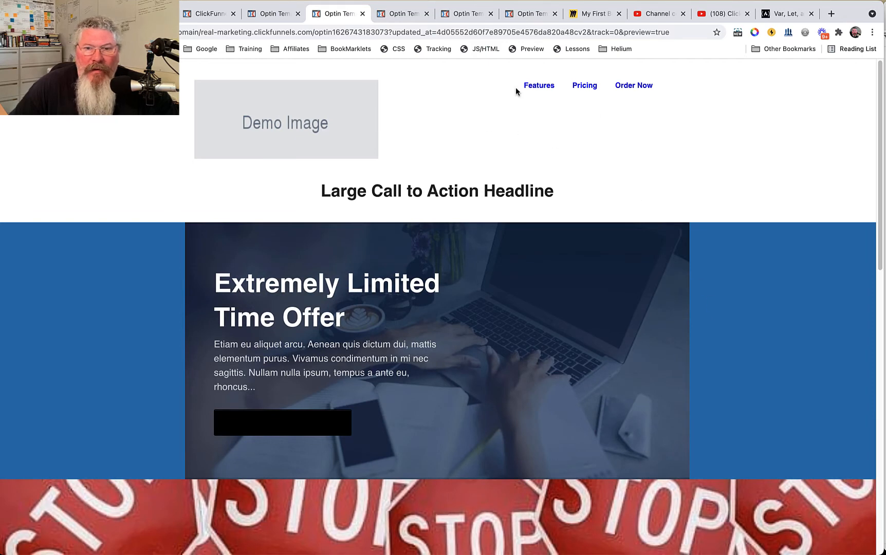
Return to the page editor and try to add the Internet Marketing Training content section below the Extremely Limited Time Offer section.
left_click(267, 15)
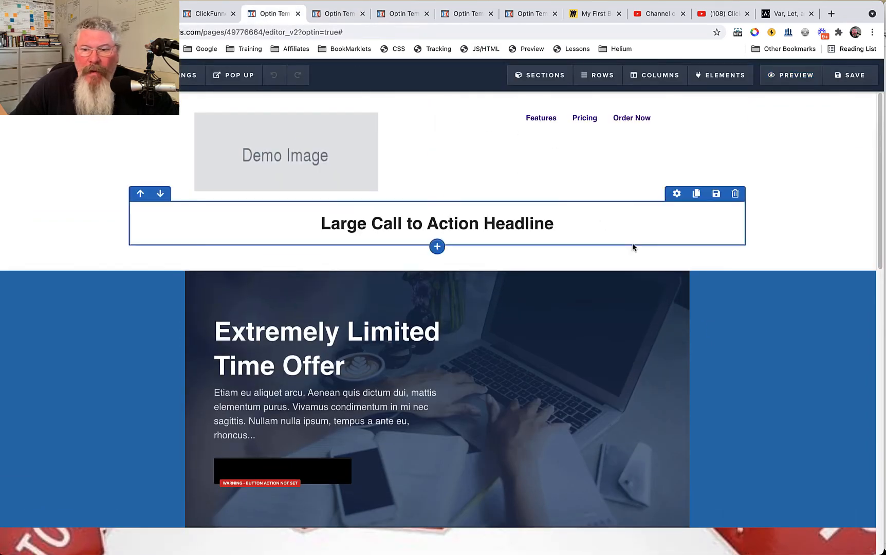
scroll(650, 262, "down", 1)
scroll(650, 262, "down", 9)
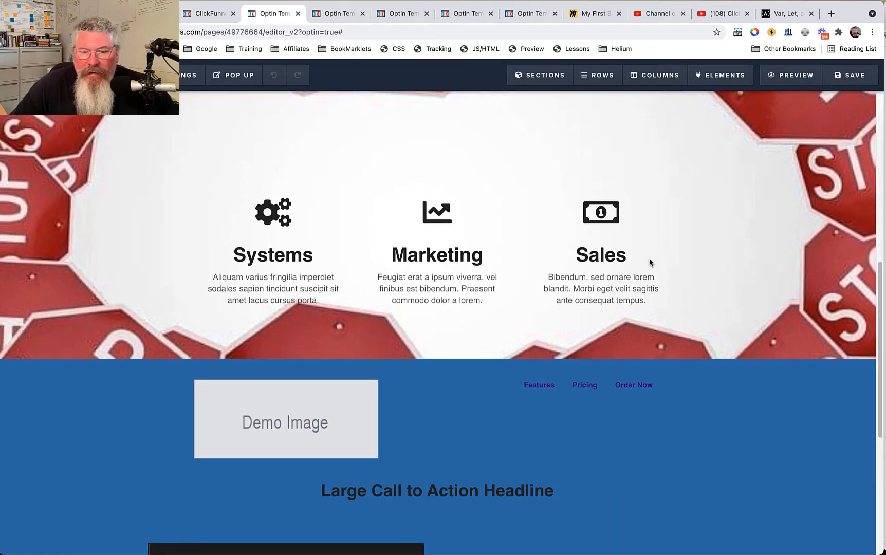
scroll(649, 258, "down", 5)
scroll(649, 258, "up", 6)
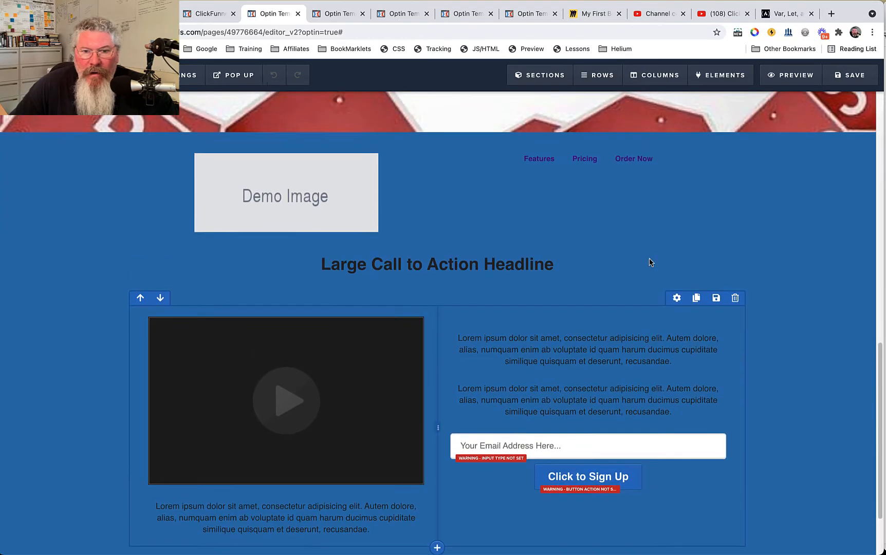
scroll(649, 262, "up", 5)
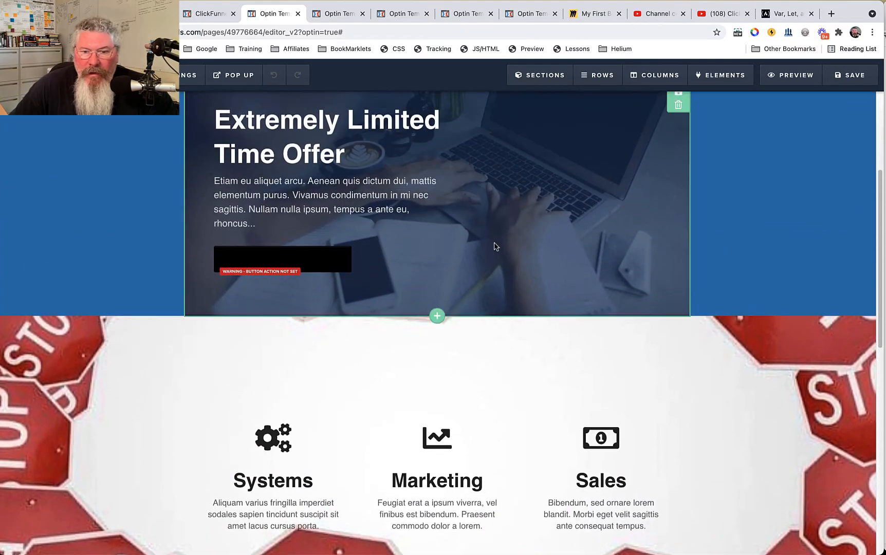
left_click(443, 315)
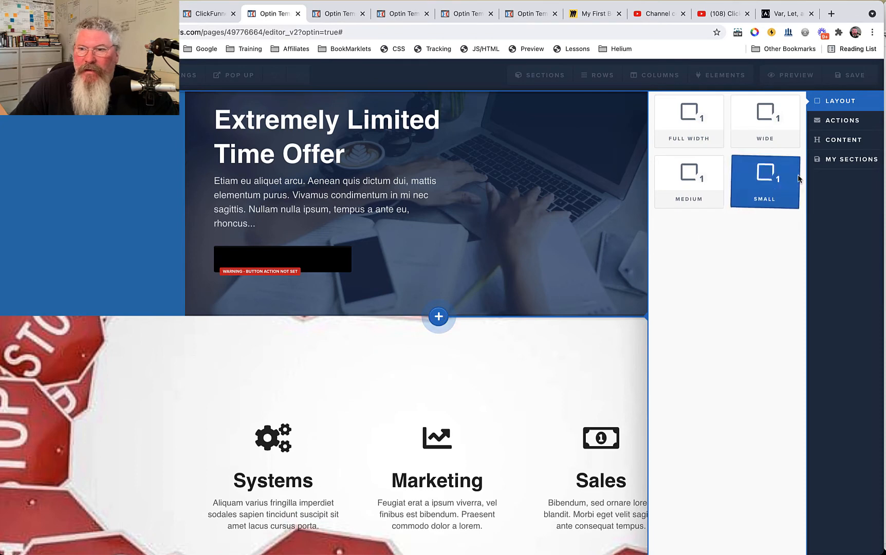
left_click(836, 142)
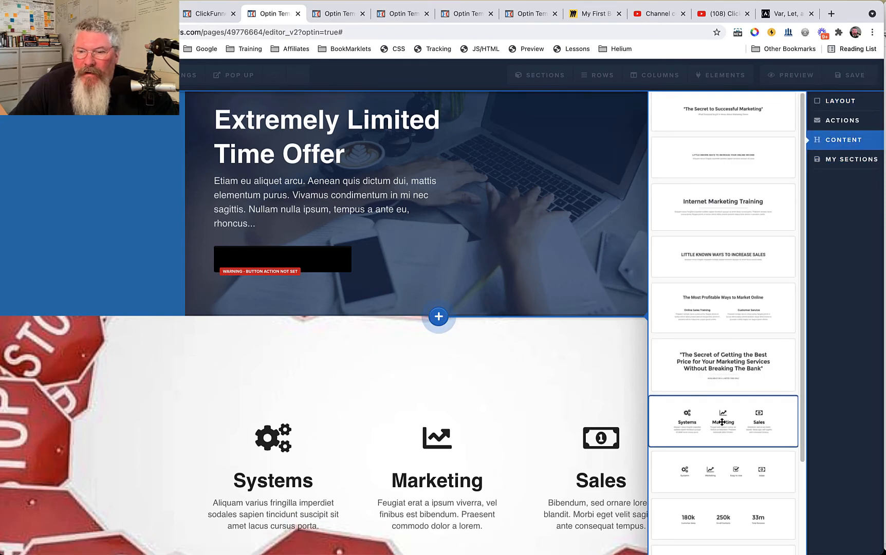
left_click_drag(722, 206, 432, 337)
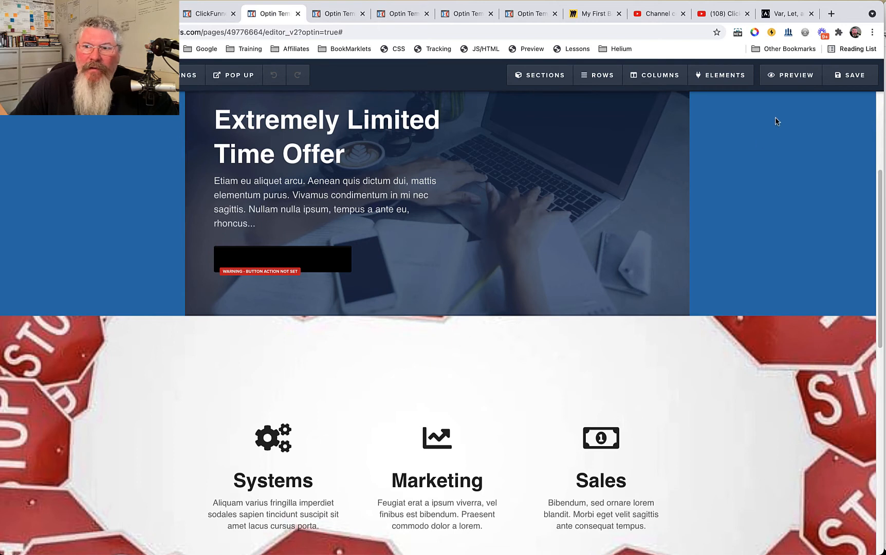
Save the page, go back to the Optin funnel step and reopen its page in the editor.
left_click(848, 78)
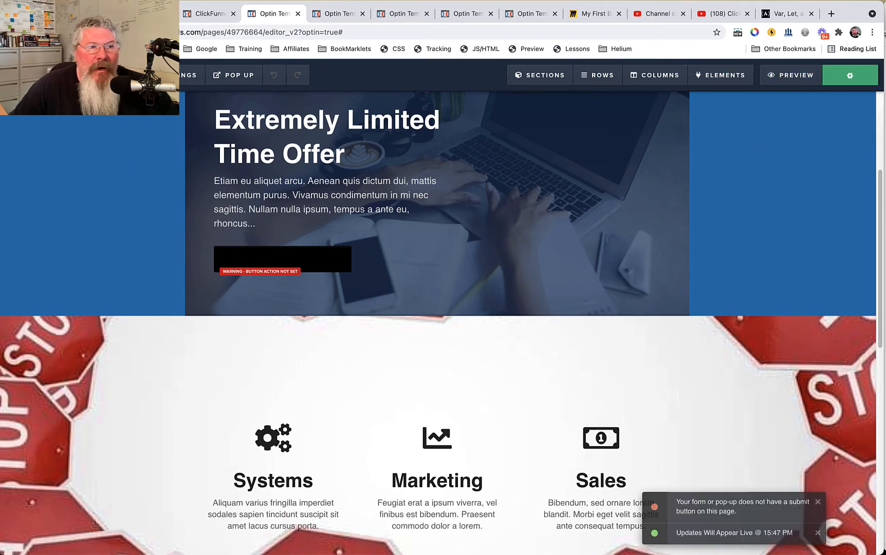
left_click(62, 75)
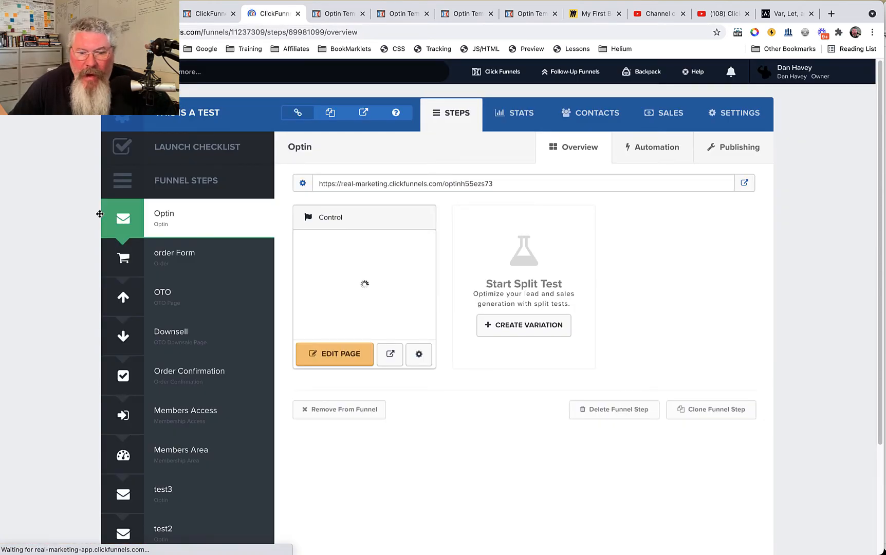
left_click(336, 354)
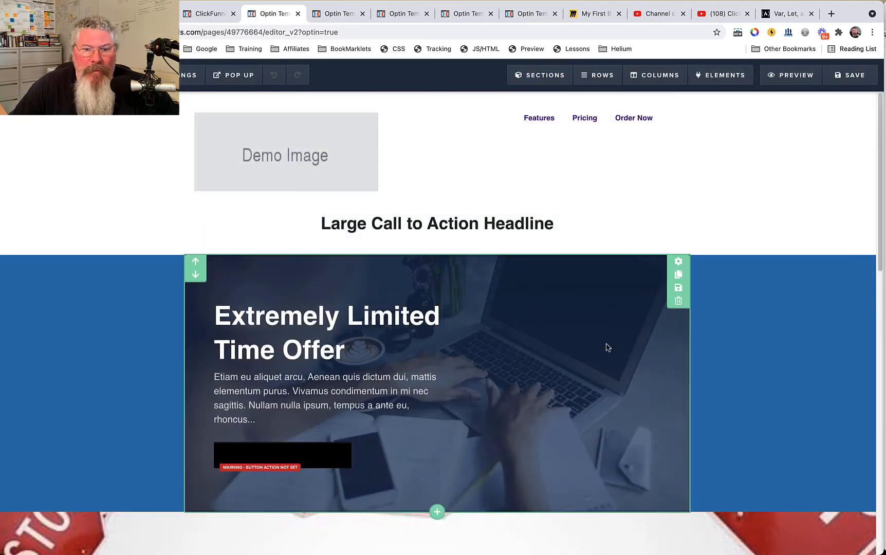
Add the Internet Marketing Training content section between the Extremely Limited Time Offer section and the stop-signs section.
scroll(689, 350, "down", 5)
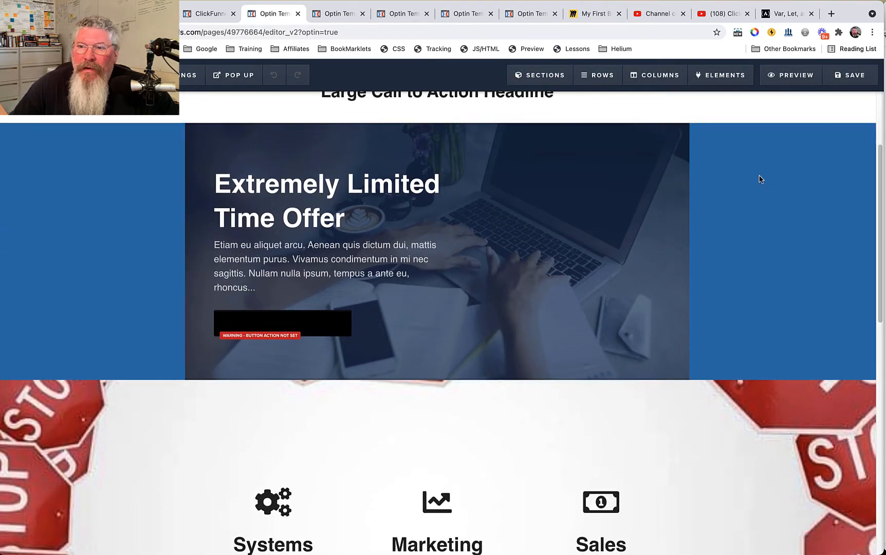
mouse_move(539, 76)
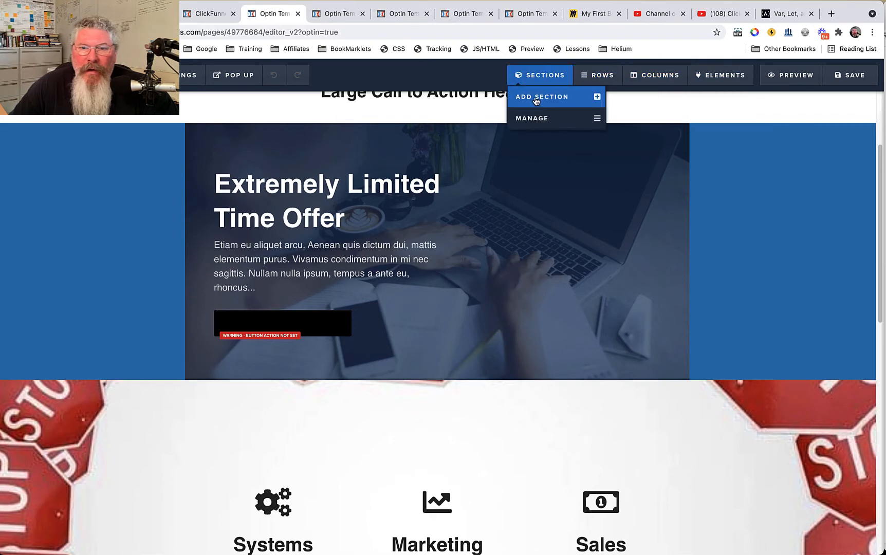
left_click(536, 100)
left_click(827, 144)
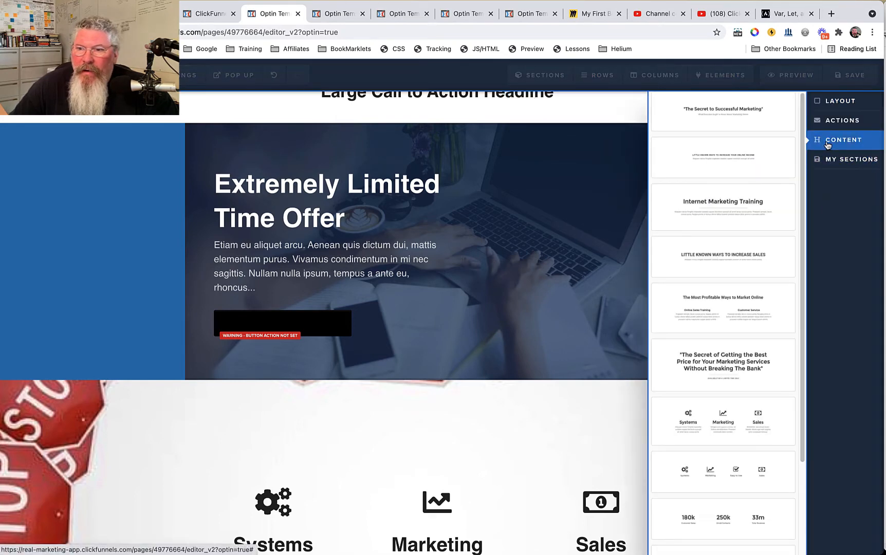
left_click_drag(724, 200, 437, 429)
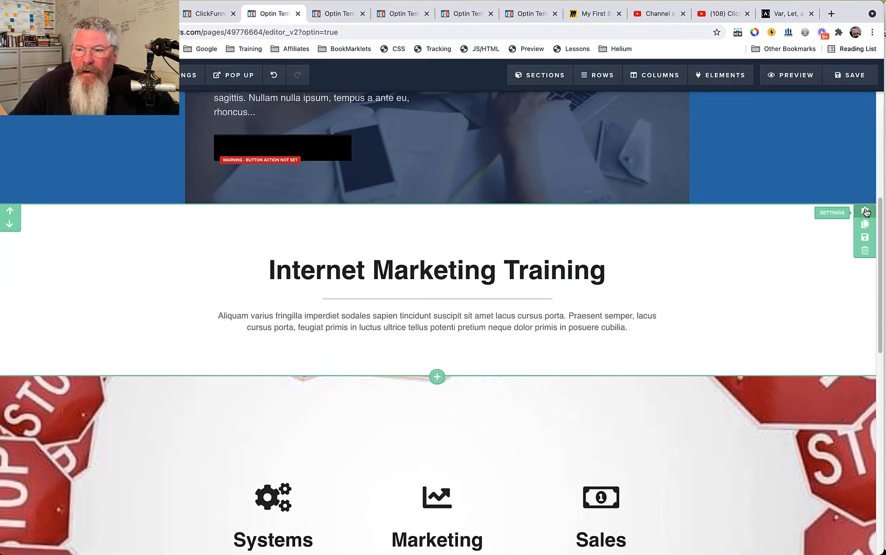
Set the stickiness of the Internet Marketing Training section to Stick To Bottom On Load.
left_click(867, 214)
left_click(793, 279)
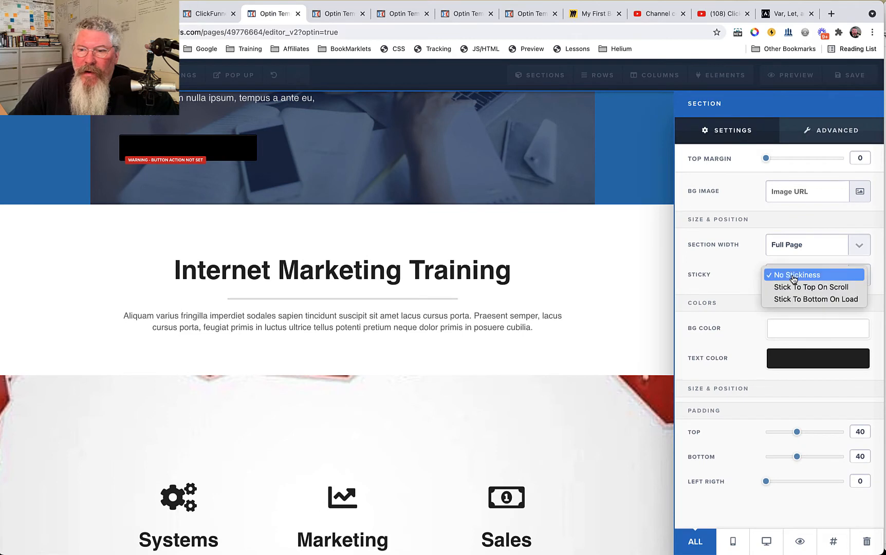
left_click(801, 300)
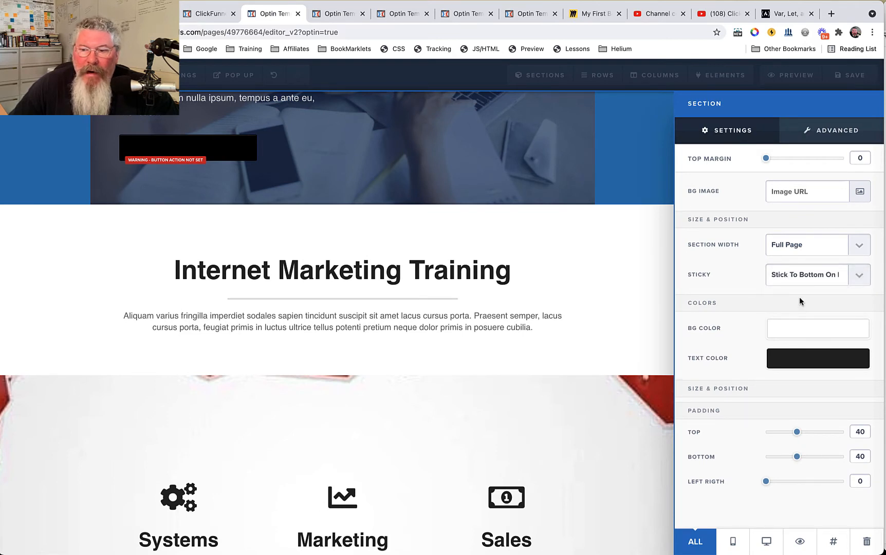
left_click(800, 281)
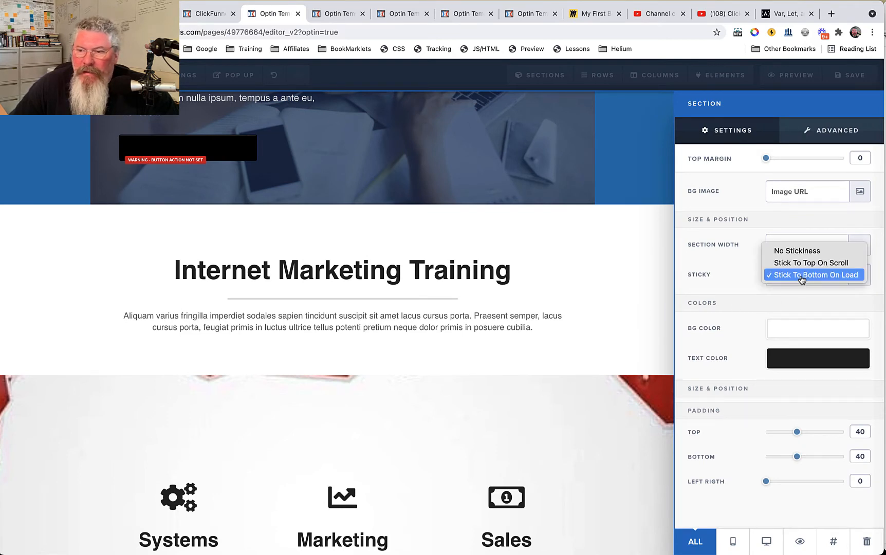
left_click(612, 287)
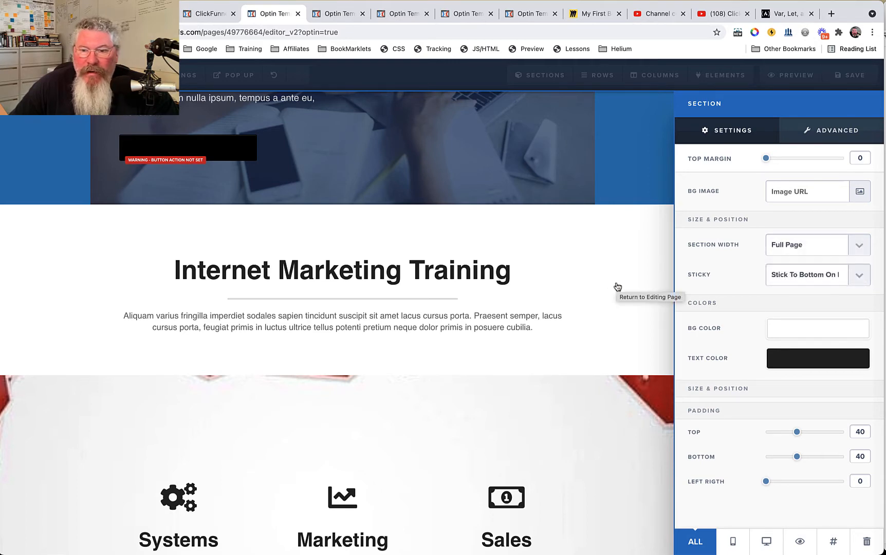
left_click(615, 278)
Move the Internet Marketing Training section up above the Extremely Limited Time Offer section.
scroll(748, 273, "up", 5)
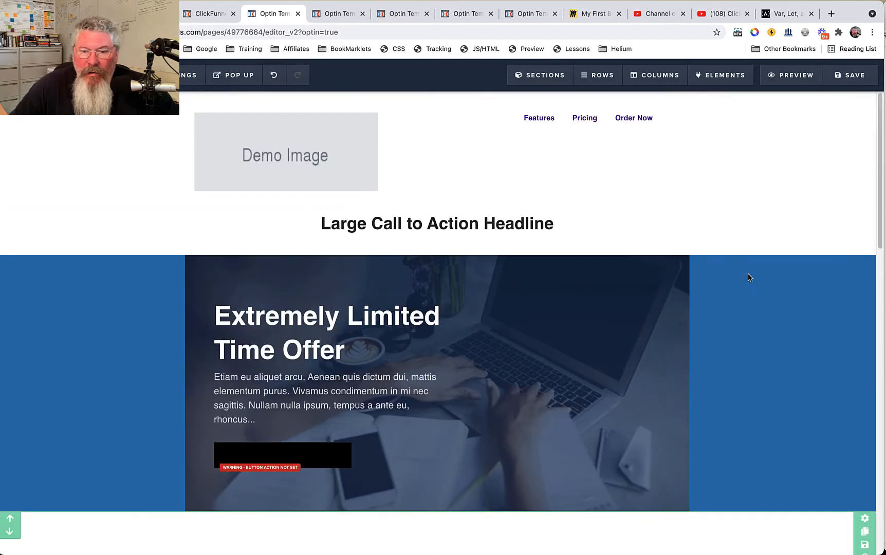
scroll(752, 517, "down", 3)
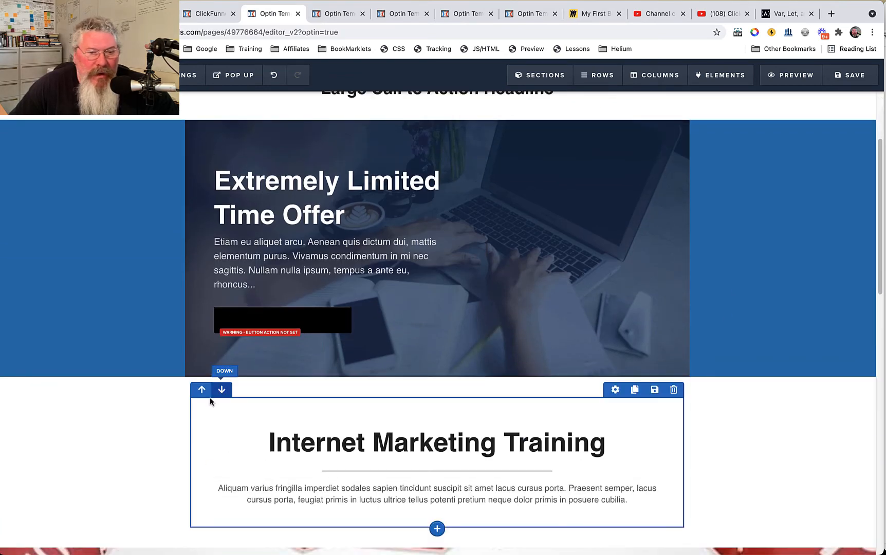
left_click(13, 384)
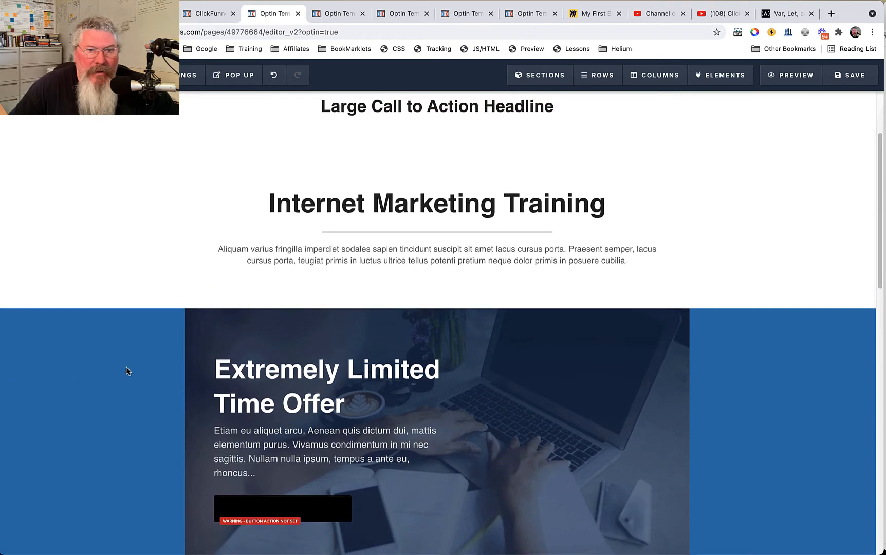
scroll(454, 135, "up", 3)
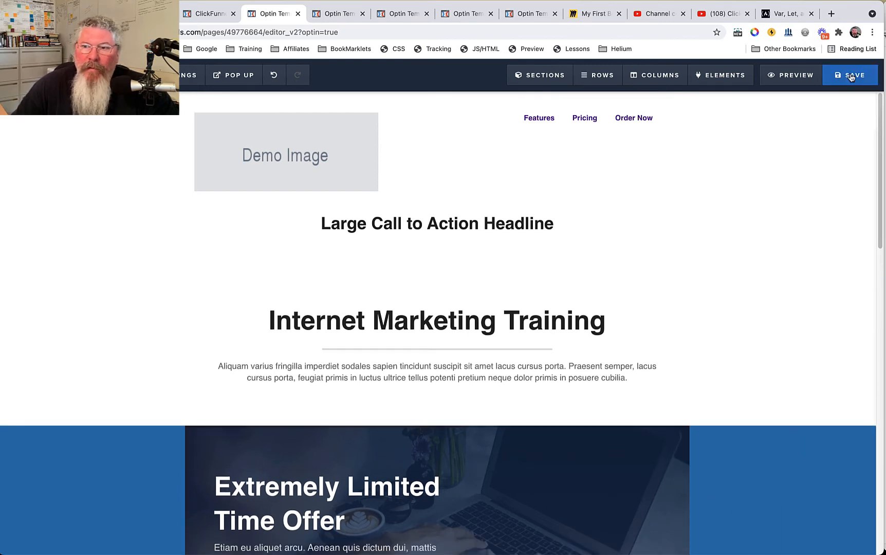
Save the opt-in page and reload its preview.
left_click(853, 75)
left_click(335, 4)
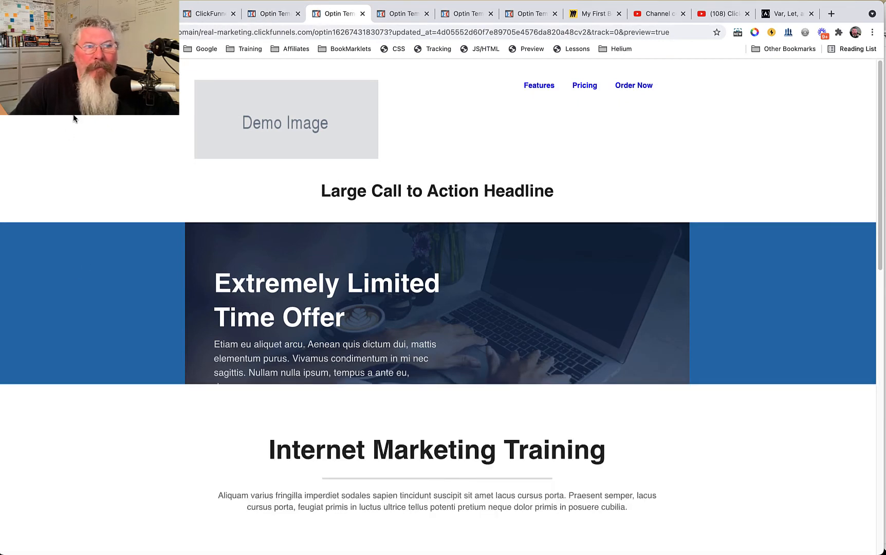
left_click(48, 32)
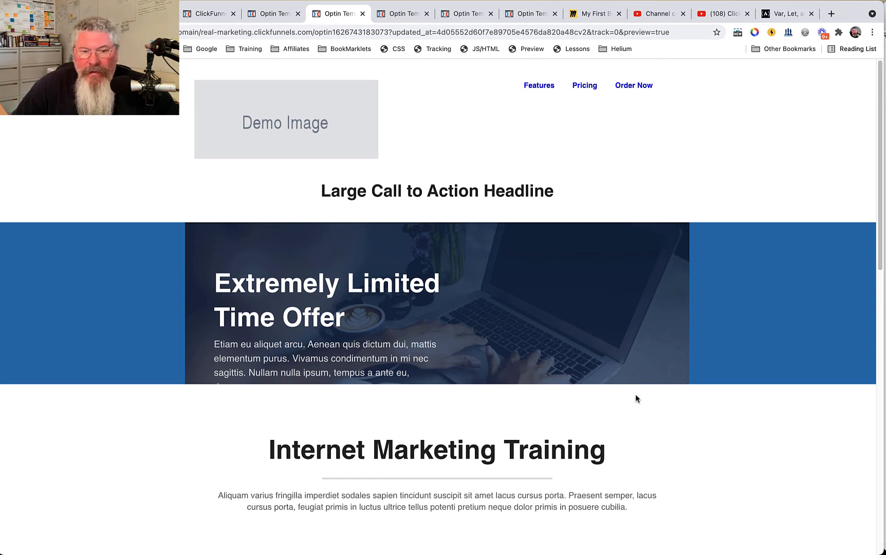
Examine how the sticky header and the bottom-stuck Internet Marketing Training section behave across the full length of the preview page.
scroll(649, 384, "down", 4)
scroll(679, 326, "down", 5)
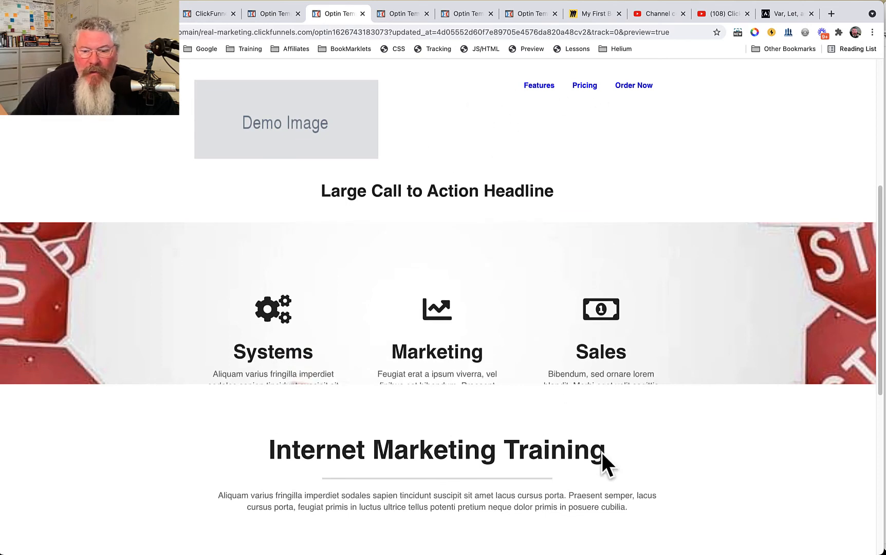
scroll(556, 292, "down", 1)
scroll(556, 292, "down", 8)
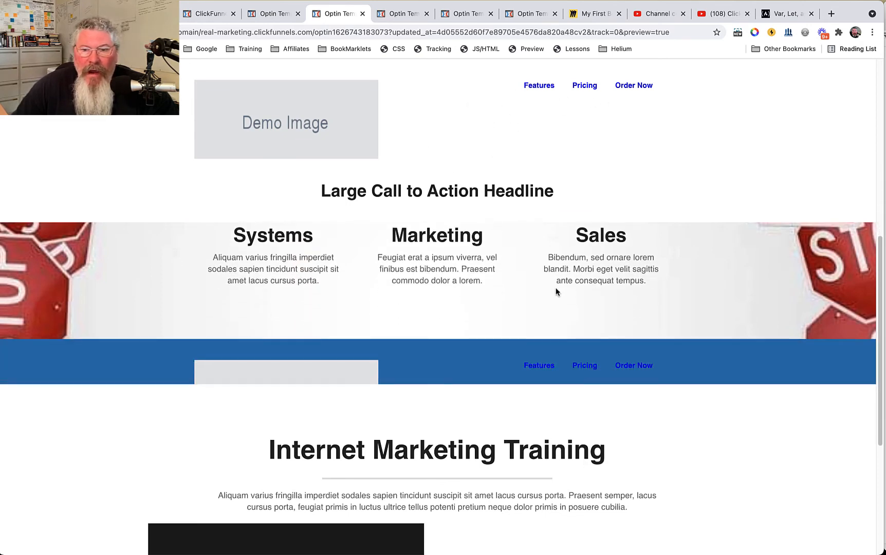
scroll(556, 292, "up", 10)
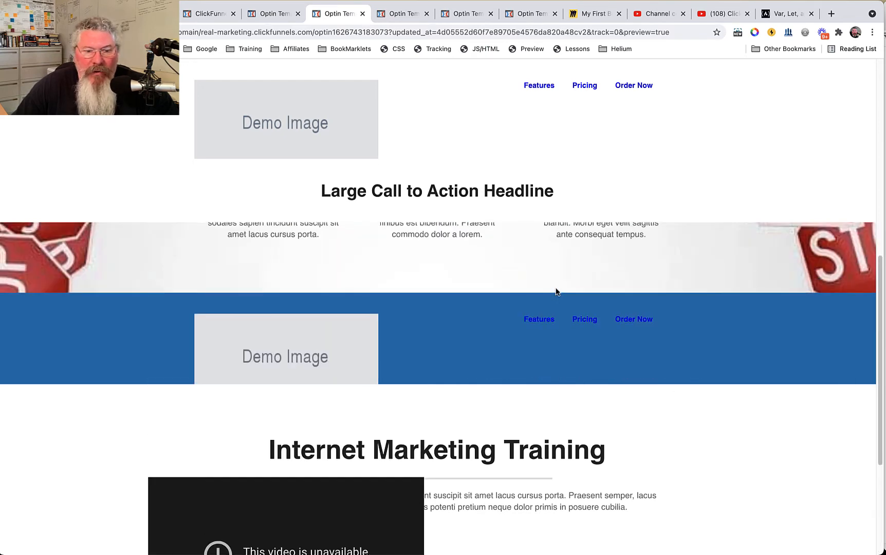
scroll(556, 291, "down", 10)
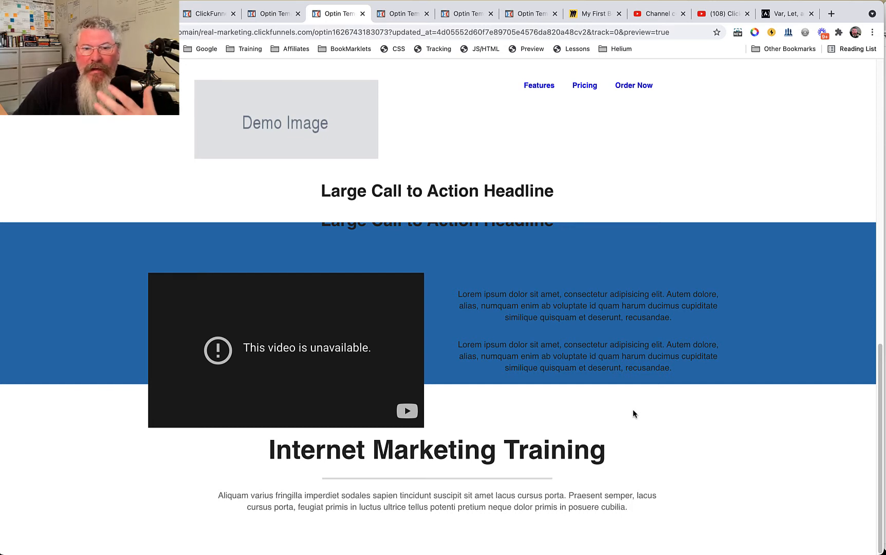
Return to the page editor and set the Internet Marketing Training section's stickiness to No Stickiness.
left_click(274, 14)
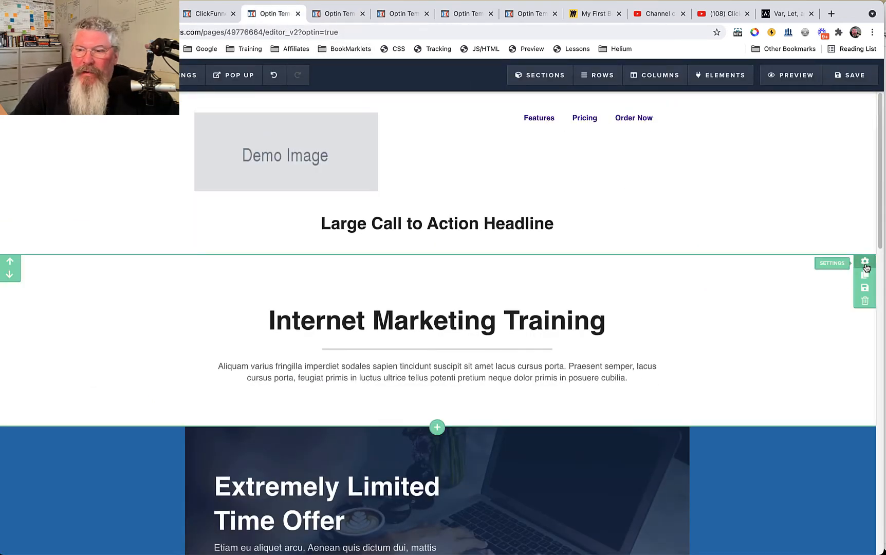
left_click(866, 263)
left_click(808, 273)
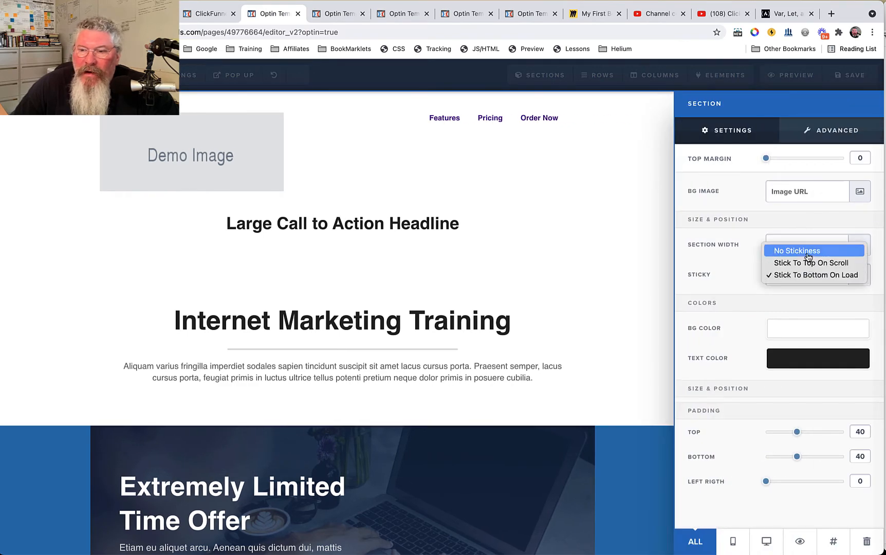
left_click(807, 250)
left_click(590, 244)
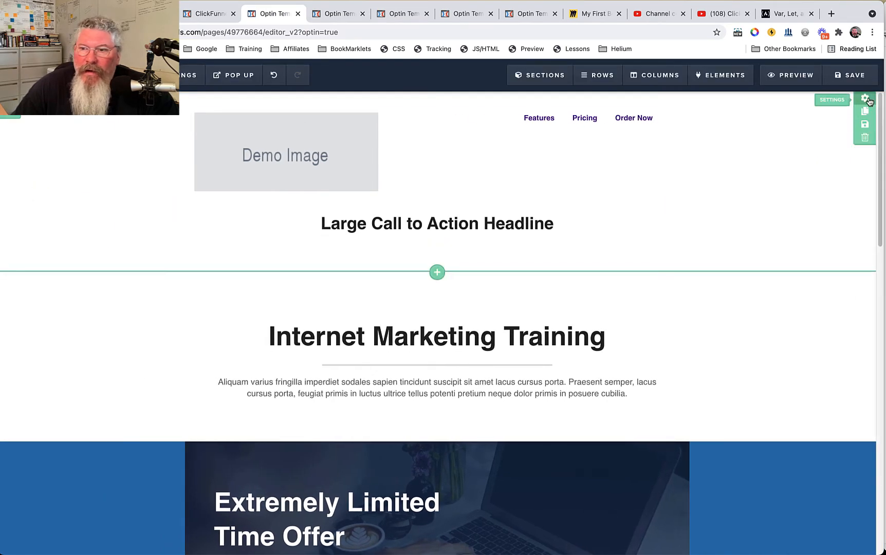
Set the header section containing the demo image and call-to-action headline to No Stickiness.
left_click(865, 103)
left_click(785, 275)
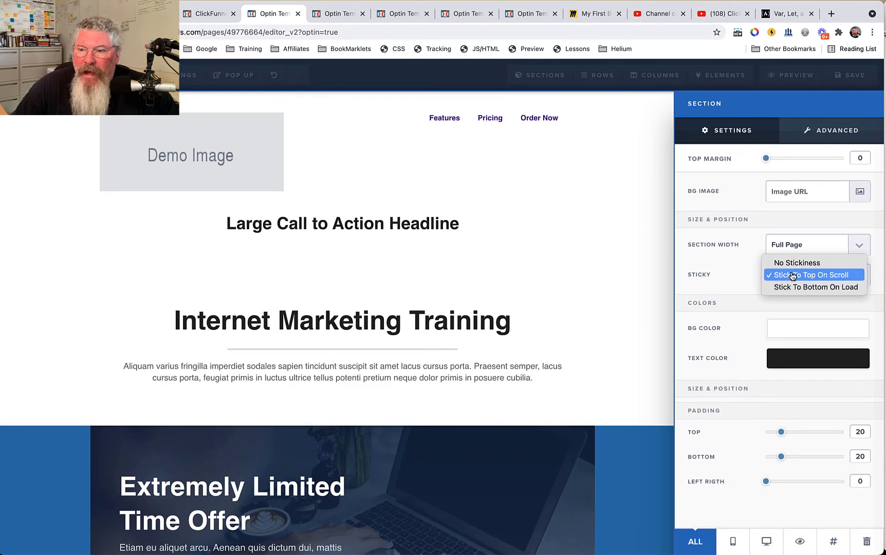
left_click(795, 262)
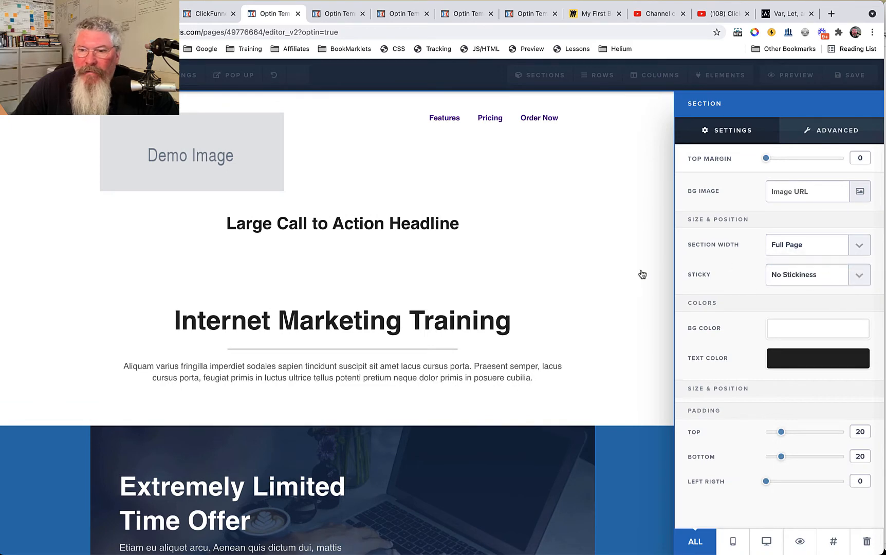
left_click(613, 274)
Set the top and bottom padding of the Internet Marketing Training section to 0.
scroll(625, 349, "down", 3)
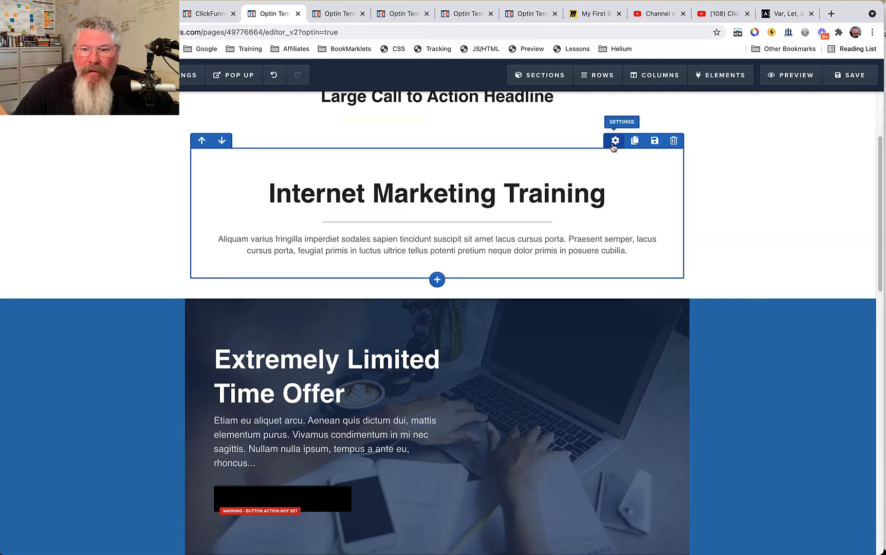
left_click(865, 134)
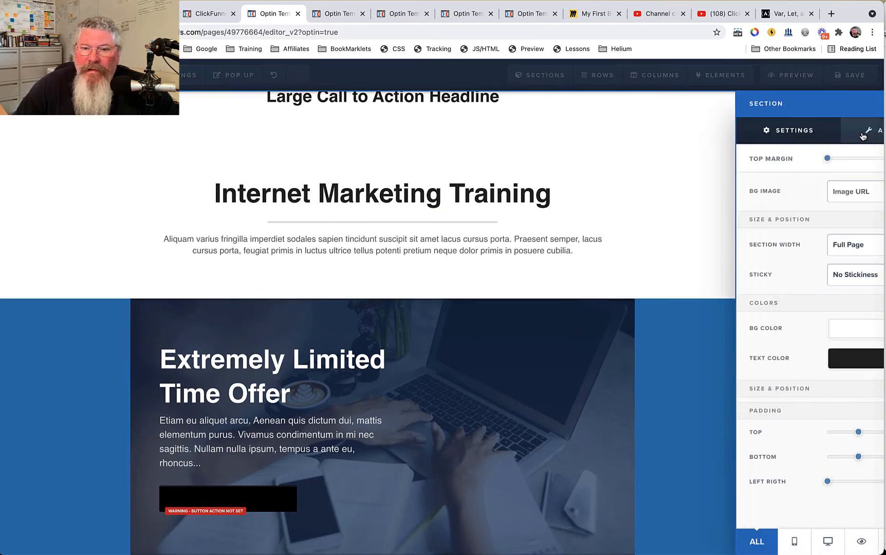
left_click_drag(797, 432, 750, 435)
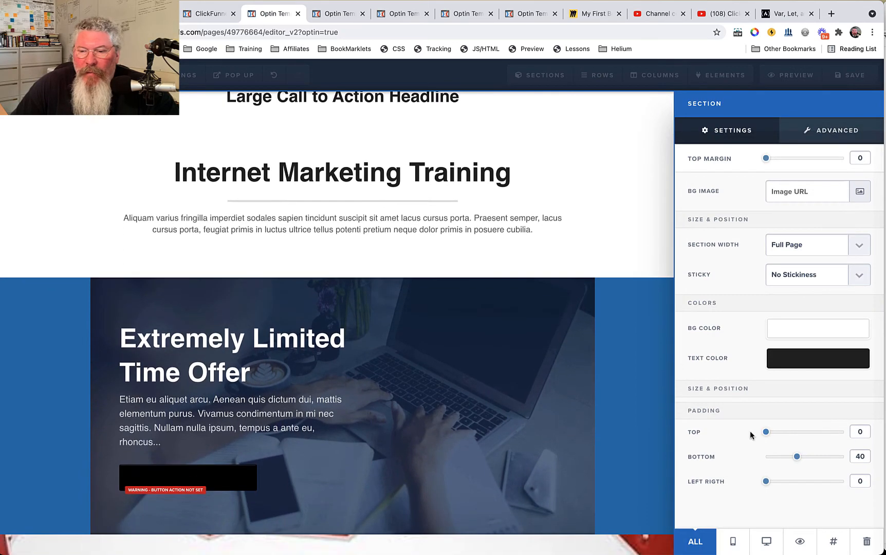
left_click_drag(797, 457, 751, 485)
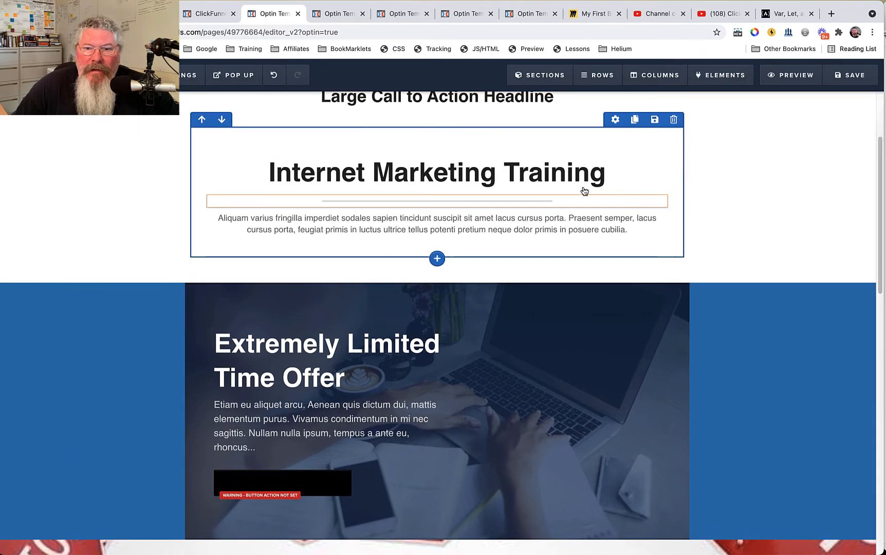
left_click(545, 213)
Apply a Full Border to the one-column row inside the Internet Marketing Training section.
left_click(615, 120)
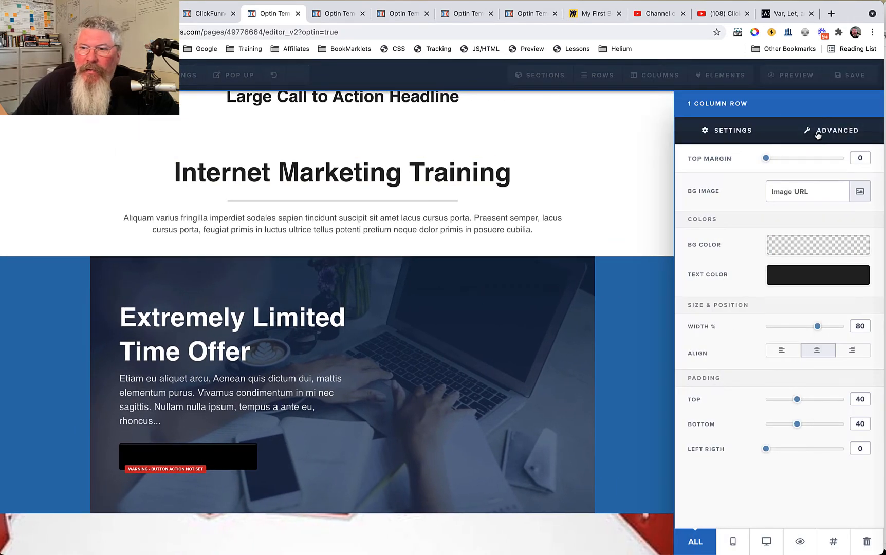
left_click(816, 135)
left_click(798, 248)
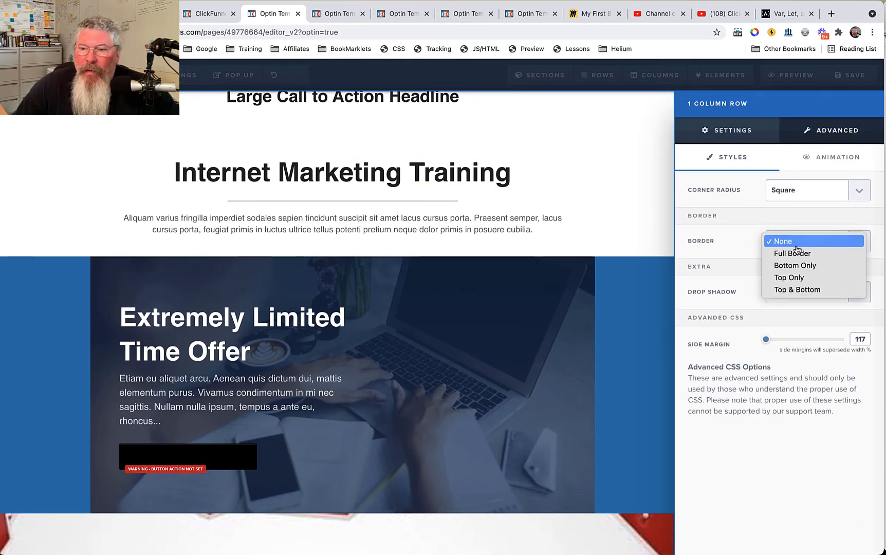
left_click(795, 252)
left_click(596, 206)
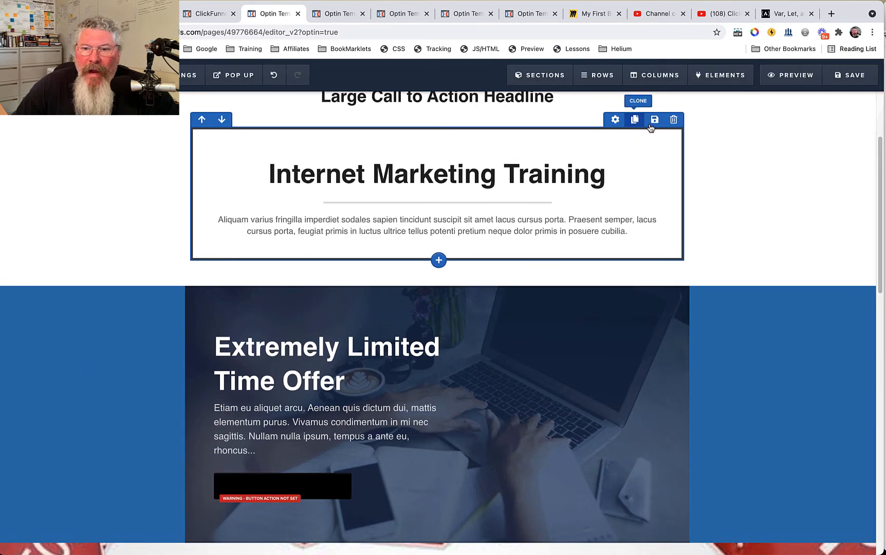
Set the Internet Marketing Training section's padding to 30 at the top, 100 at the bottom and 100 on the sides.
left_click(865, 135)
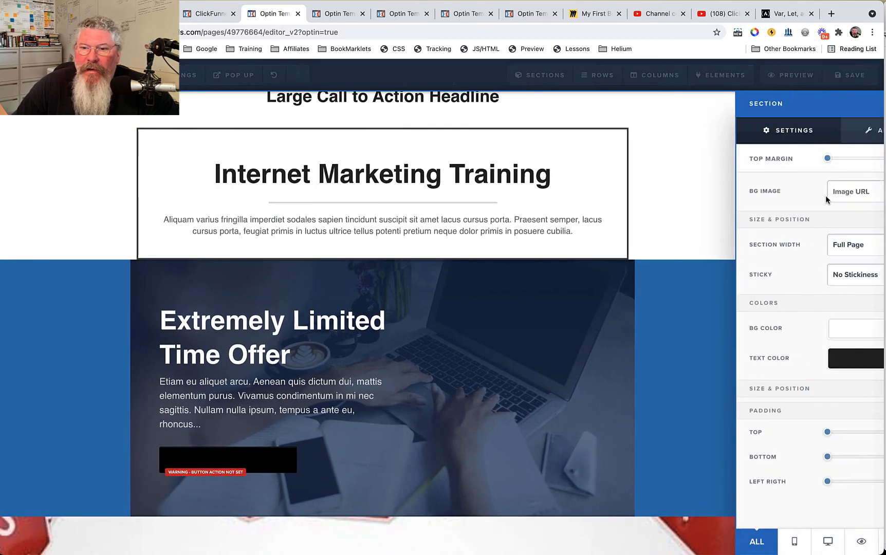
left_click_drag(766, 432, 790, 430)
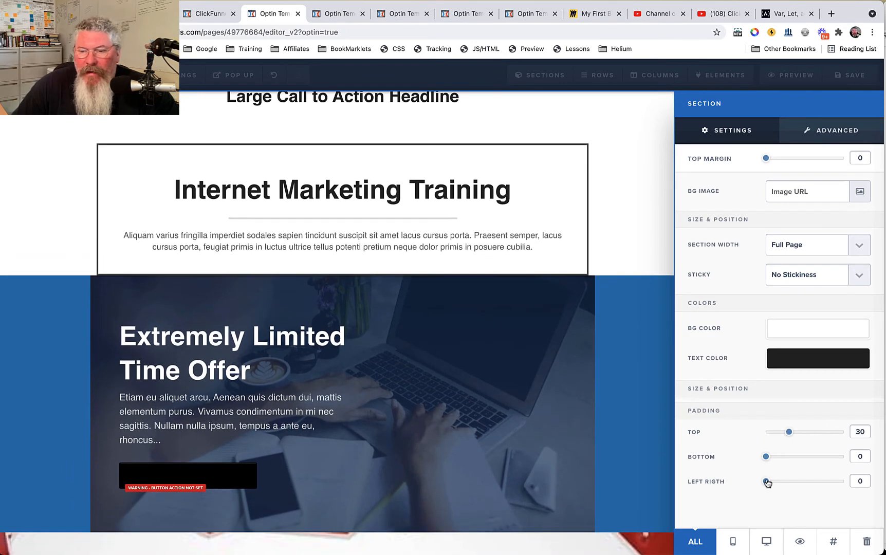
left_click_drag(767, 482, 845, 483)
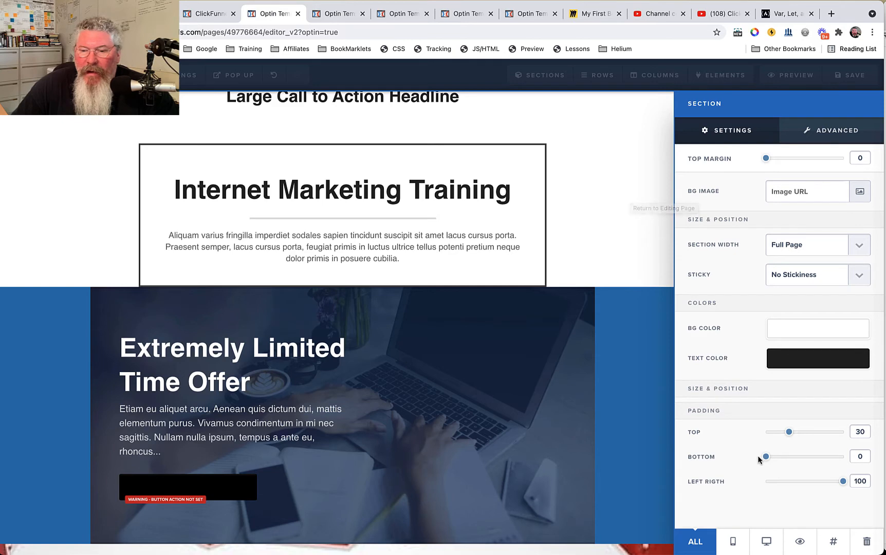
left_click_drag(766, 456, 848, 465)
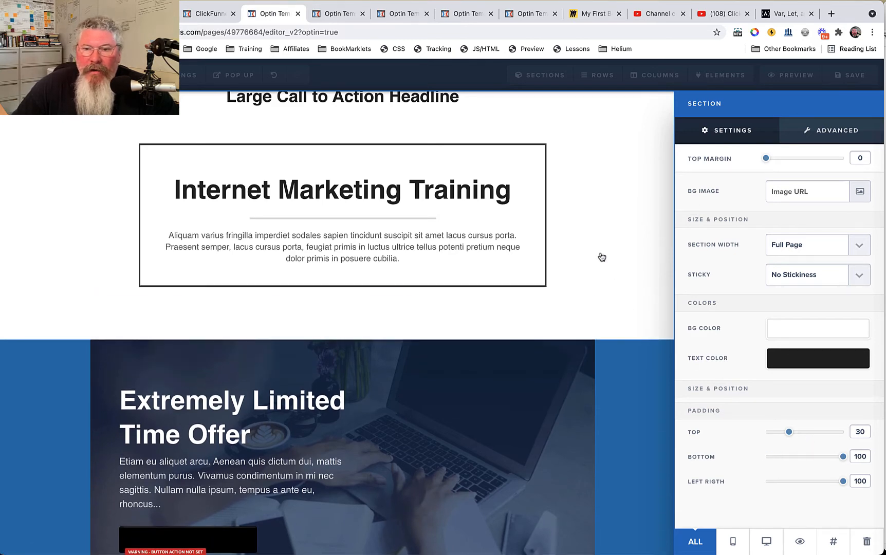
left_click(599, 254)
Set the corner radius of the Internet Marketing Training section to 20px.
left_click(864, 134)
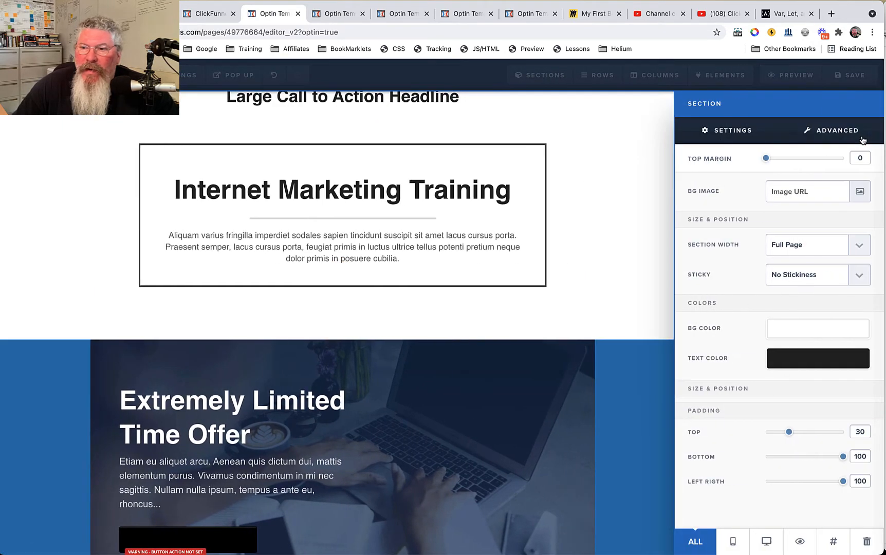
left_click(837, 131)
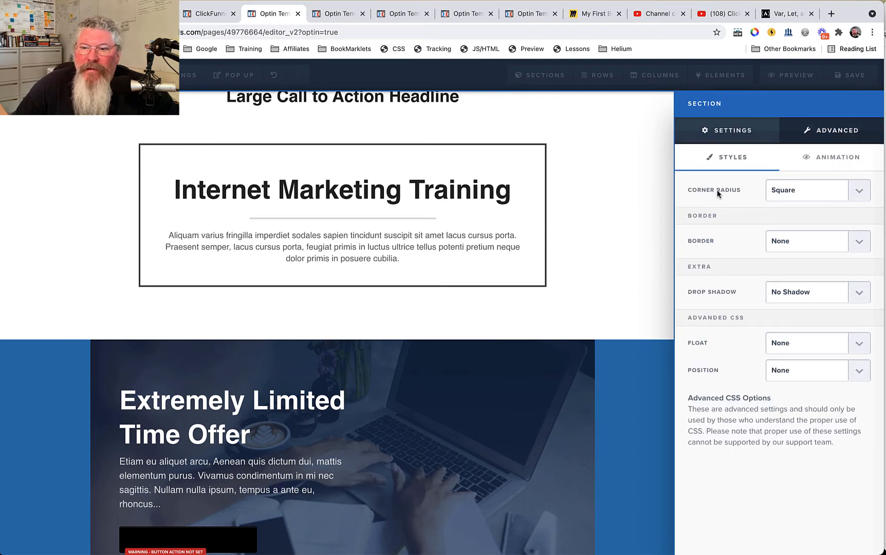
left_click(794, 193)
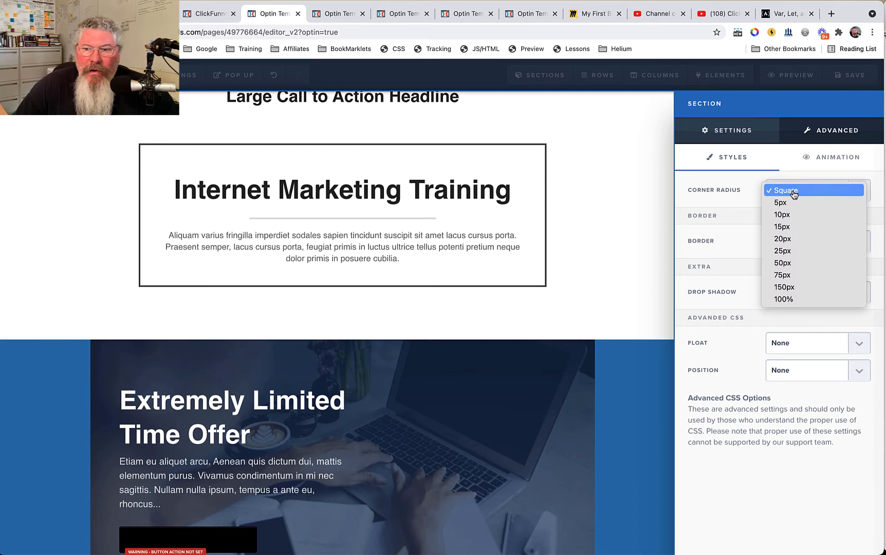
left_click(797, 240)
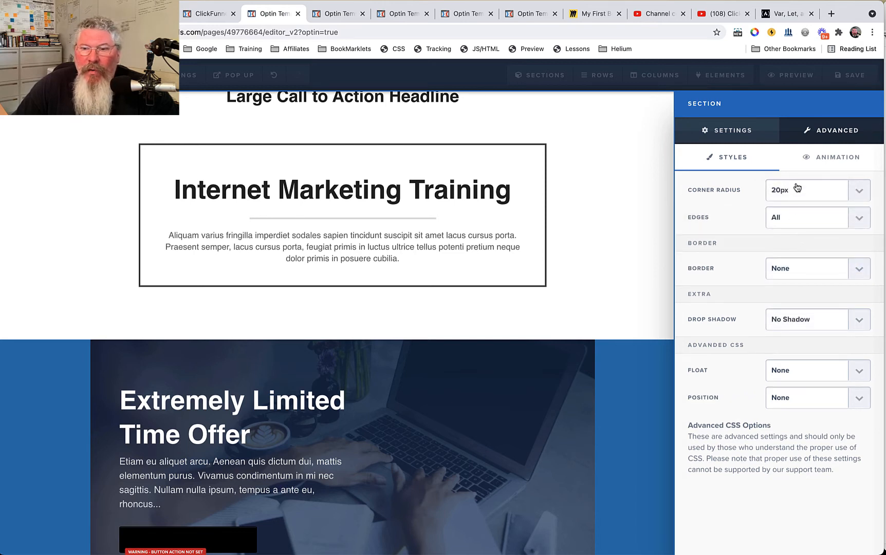
left_click(618, 220)
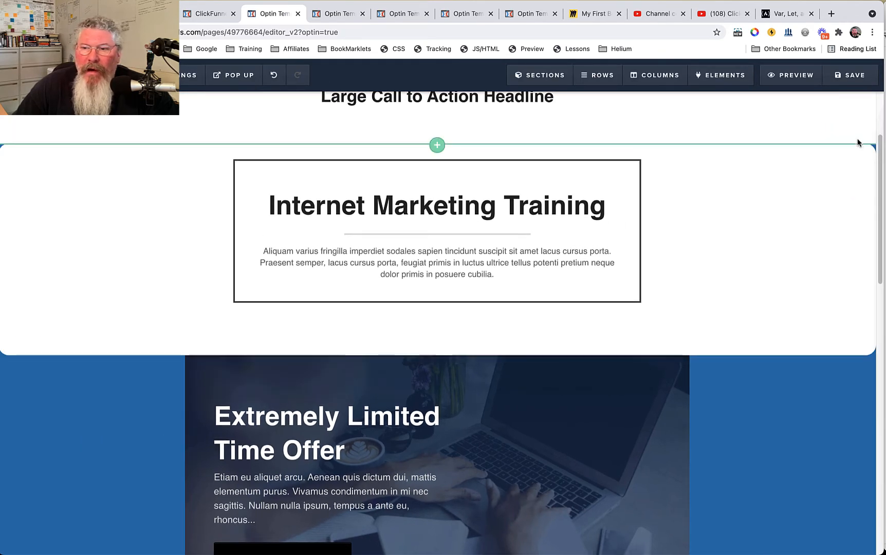
Set the corner radius of the Extremely Limited Time Offer section to 50px.
scroll(797, 267, "down", 1)
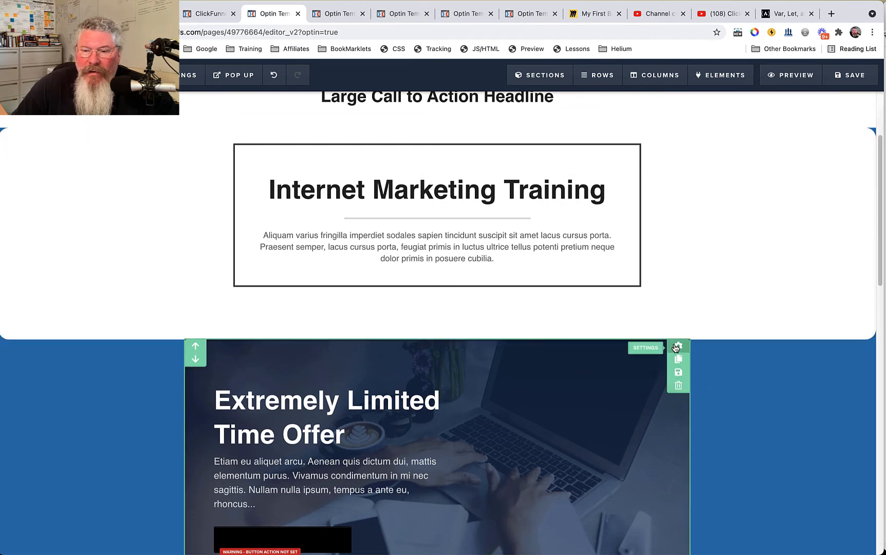
left_click(678, 348)
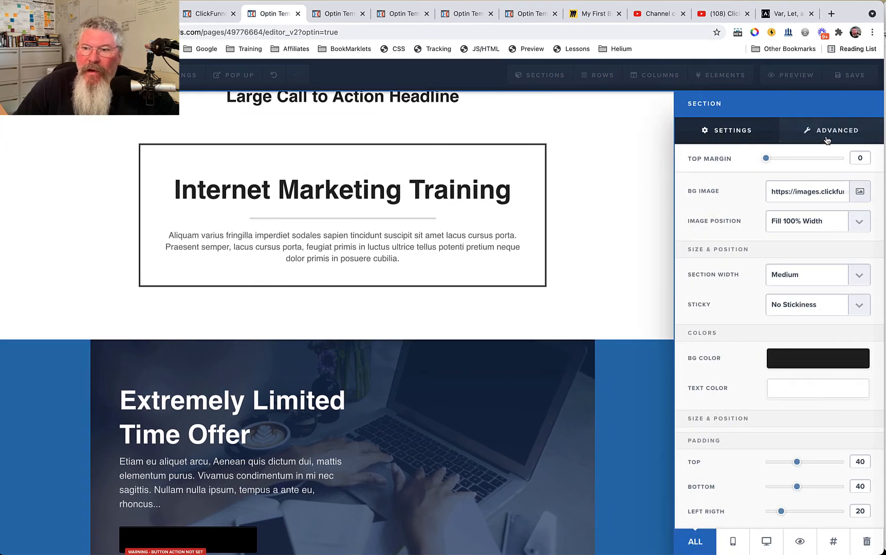
left_click(828, 134)
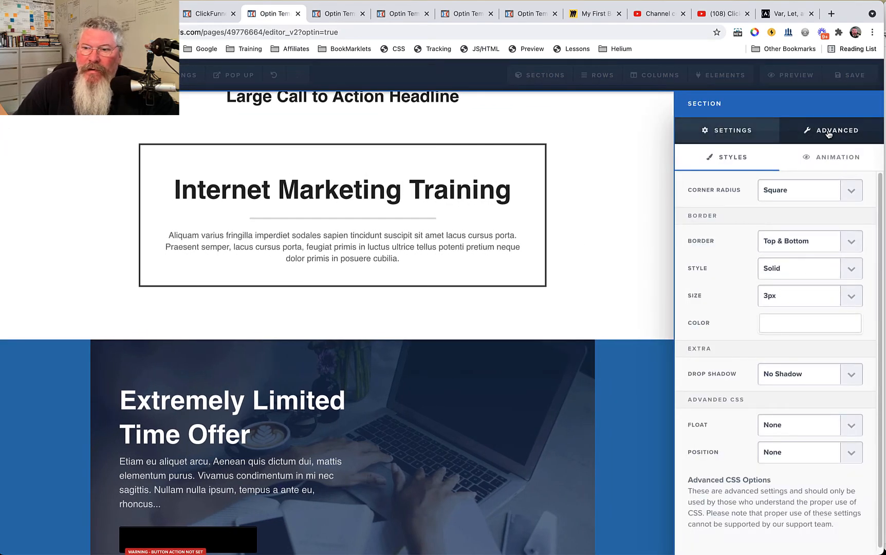
left_click(801, 193)
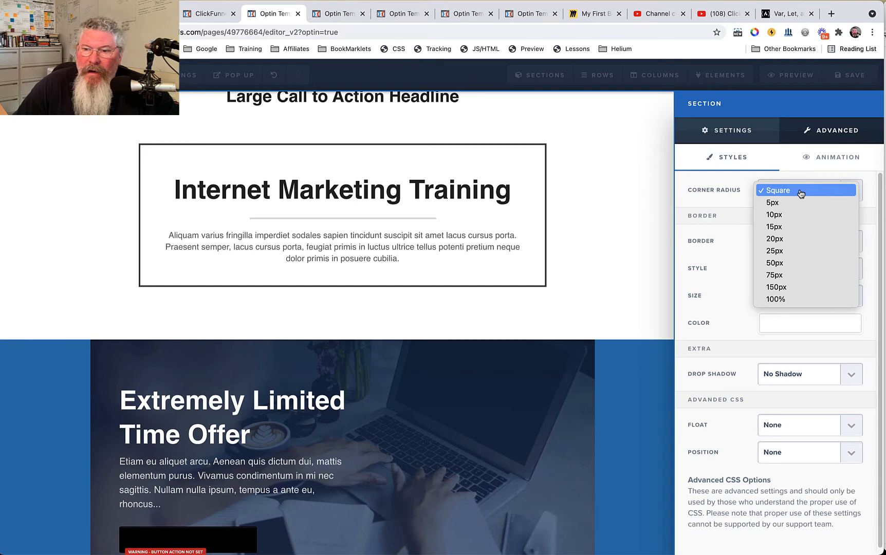
left_click(787, 263)
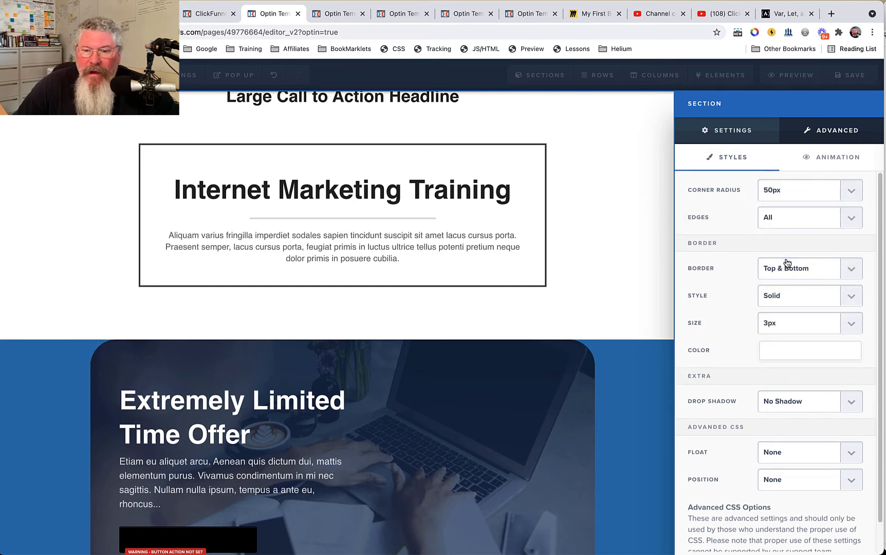
left_click(635, 372)
Change the border of the Extremely Limited Time Offer section to Full Border.
scroll(633, 370, "down", 2)
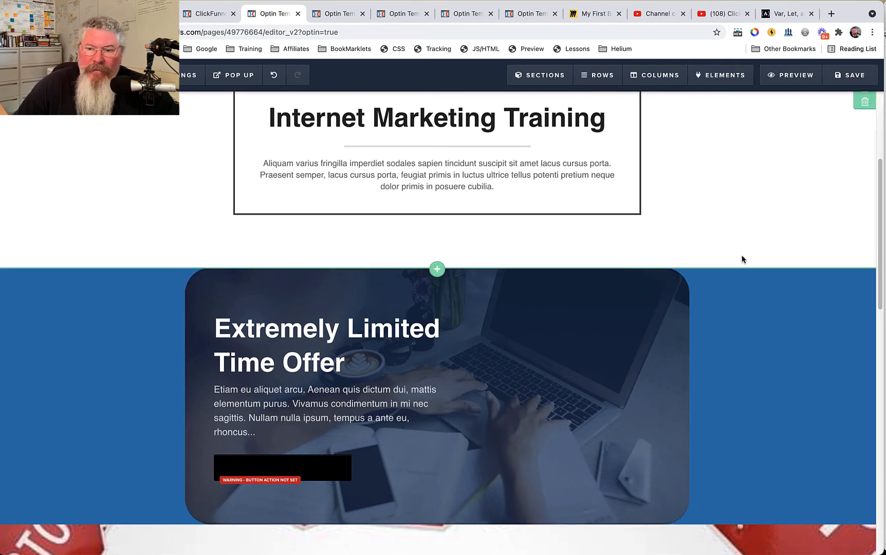
left_click(677, 277)
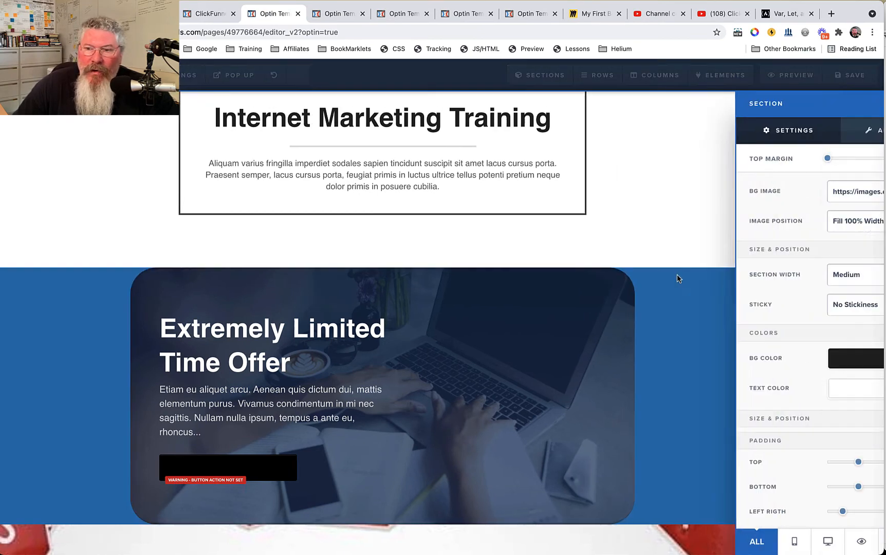
left_click(829, 133)
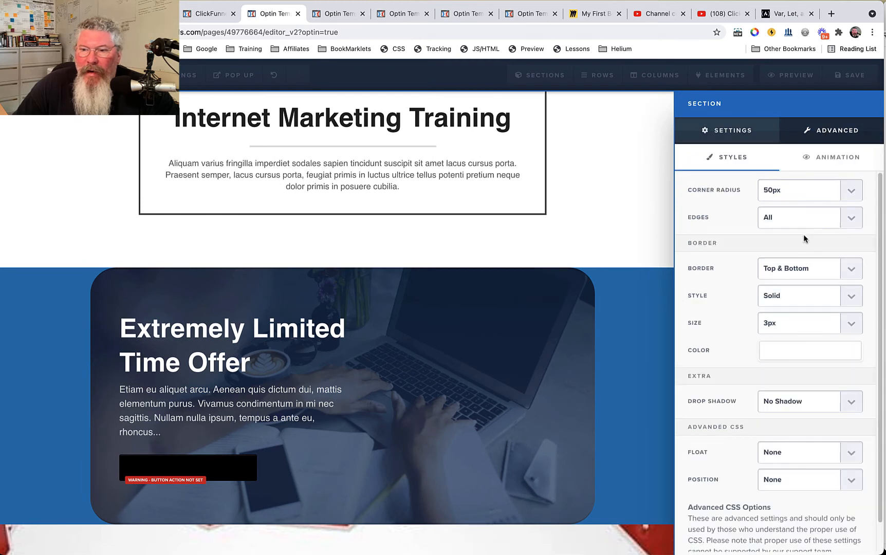
left_click(807, 275)
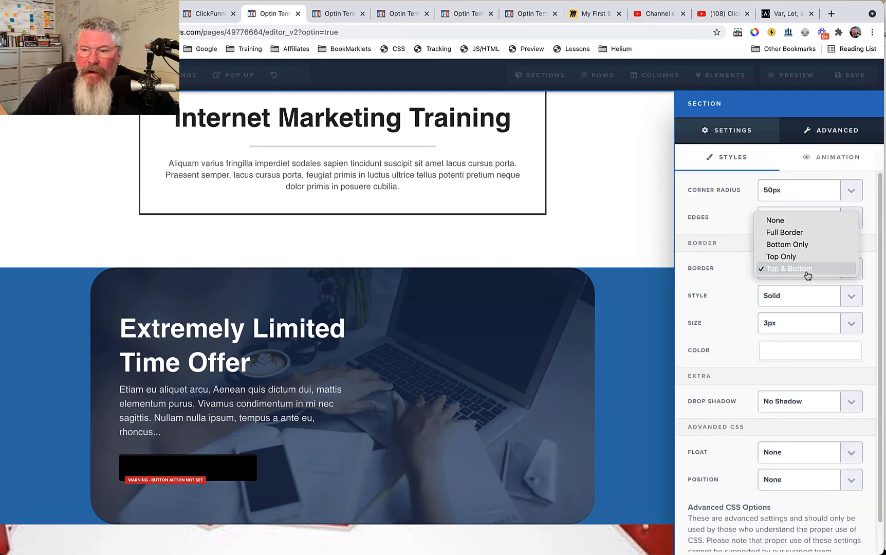
left_click(792, 233)
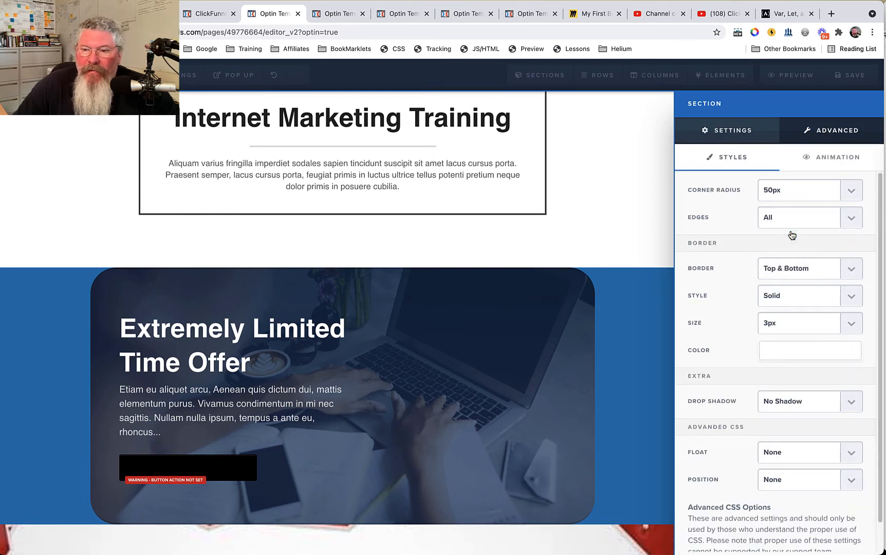
Set the Extremely Limited Time Offer section's border size to 10px and its color to yellow #ffe300.
left_click(777, 322)
left_click(785, 350)
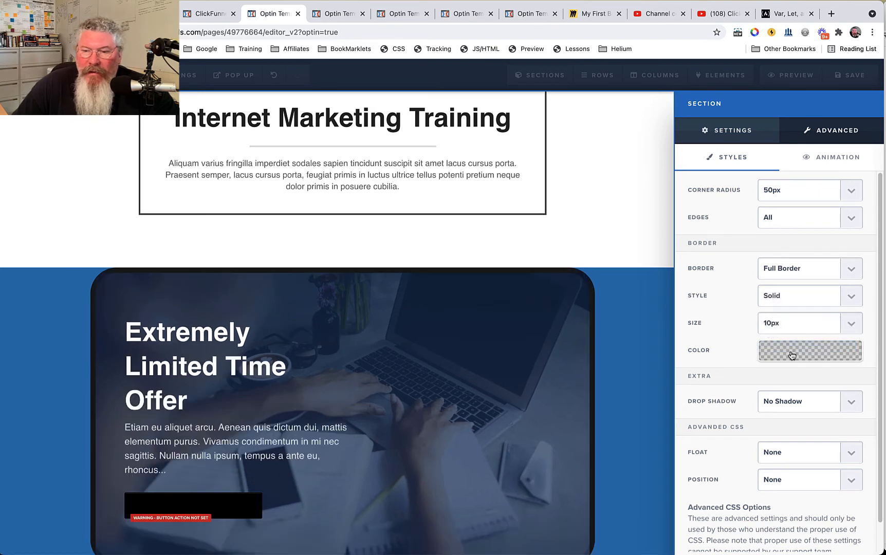
left_click(791, 354)
left_click(743, 402)
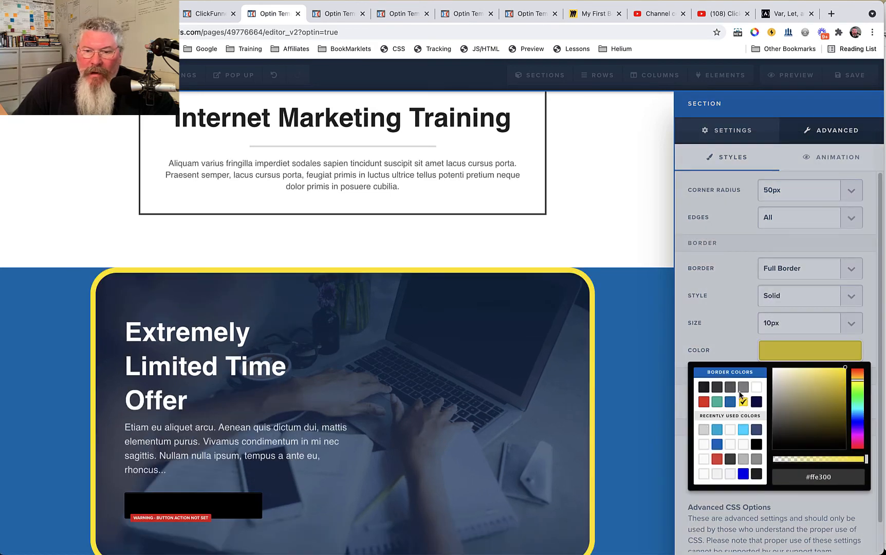
left_click(713, 331)
Apply a 40% Drop Shadow to the Extremely Limited Time Offer section and close its settings.
scroll(722, 328, "down", 1)
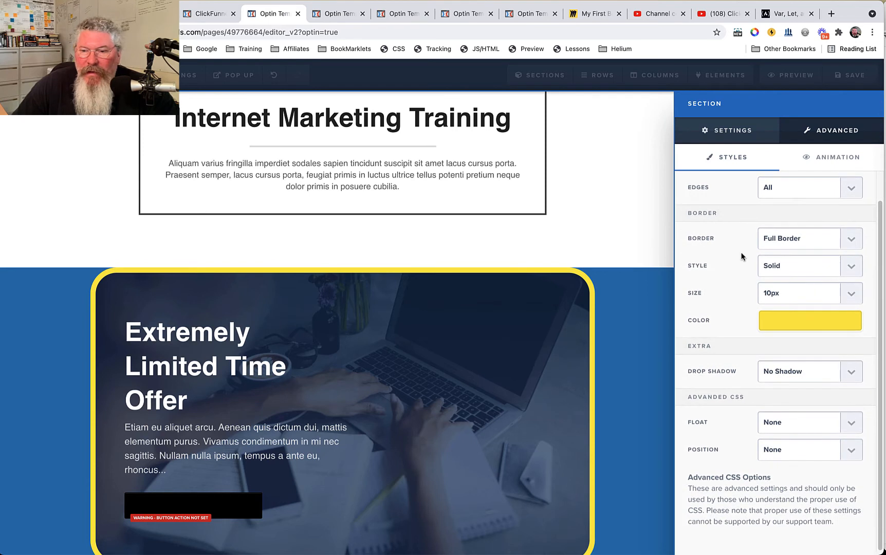
left_click(778, 375)
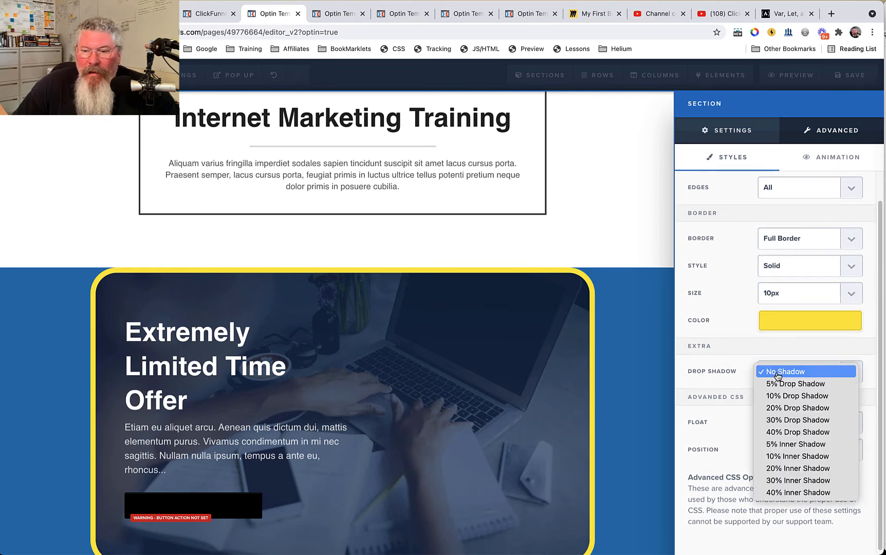
left_click(790, 434)
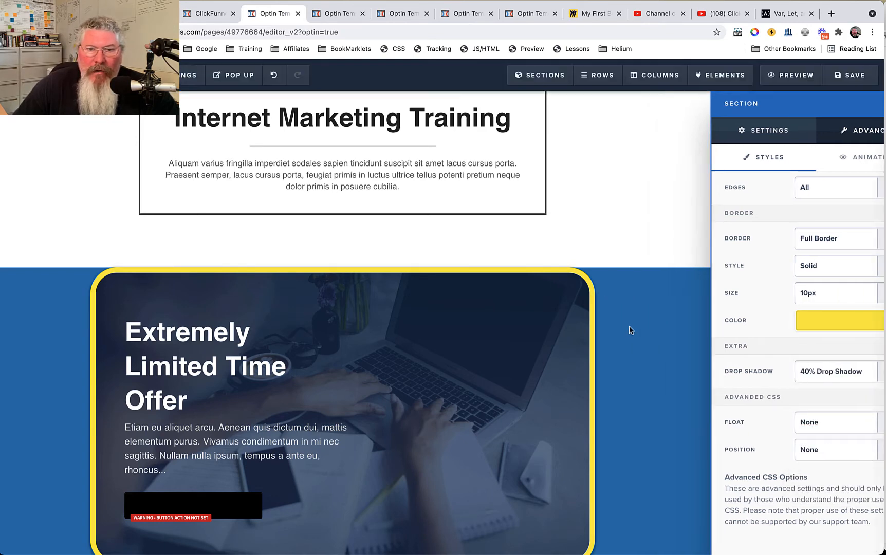
left_click(629, 324)
Set the section width of the Internet Marketing Training section to Small.
scroll(629, 312, "up", 5)
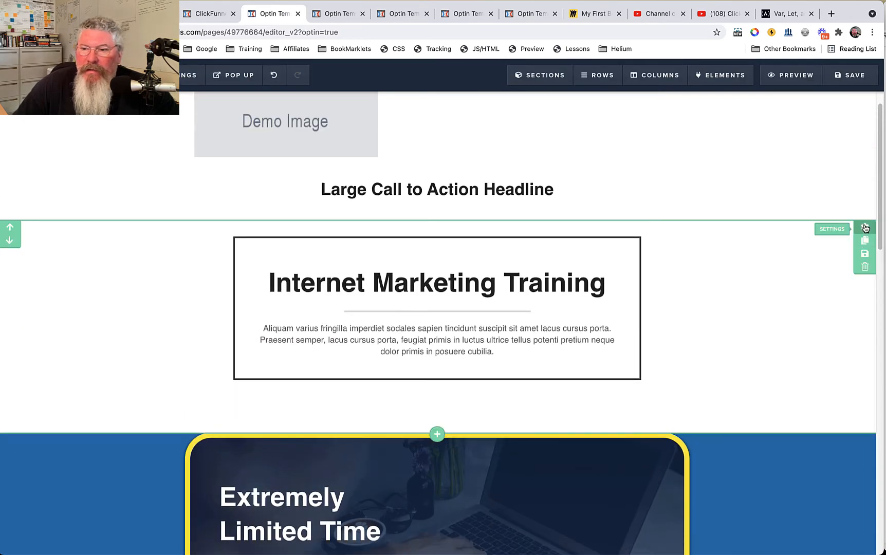
left_click(866, 229)
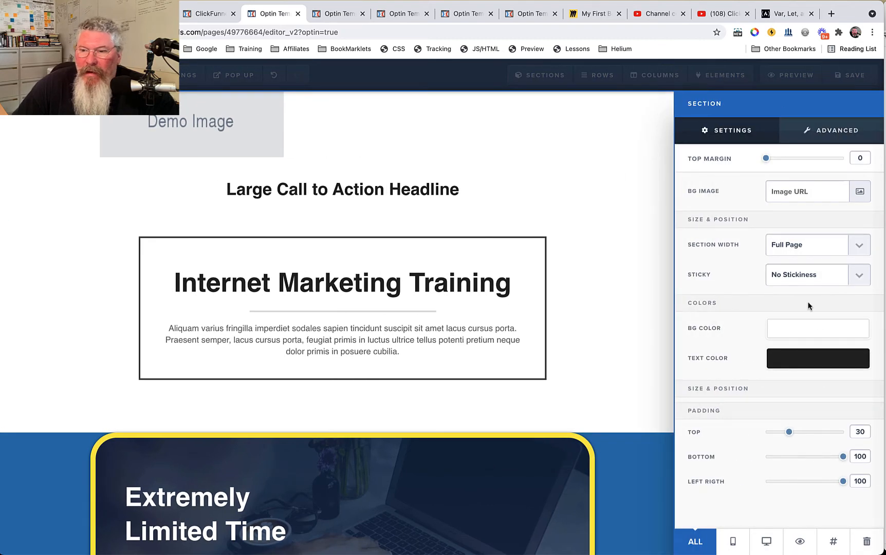
left_click(798, 247)
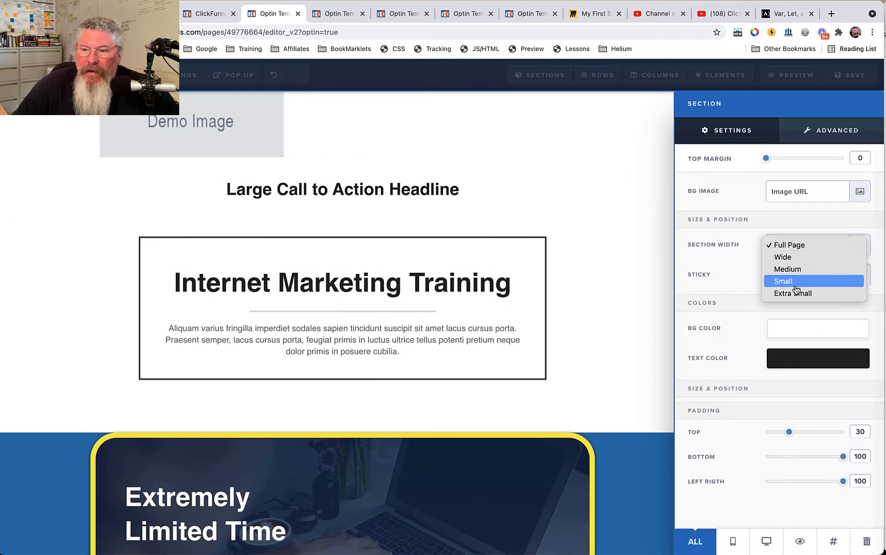
left_click(796, 282)
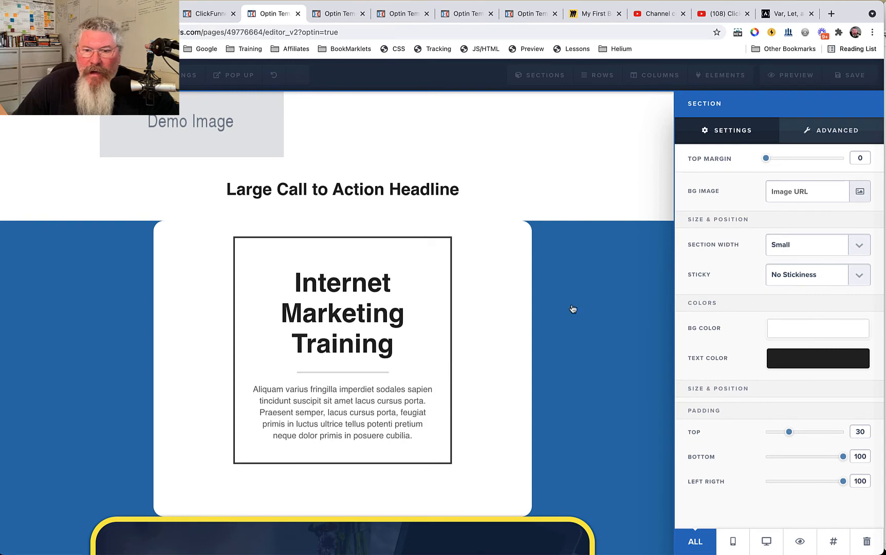
left_click(573, 309)
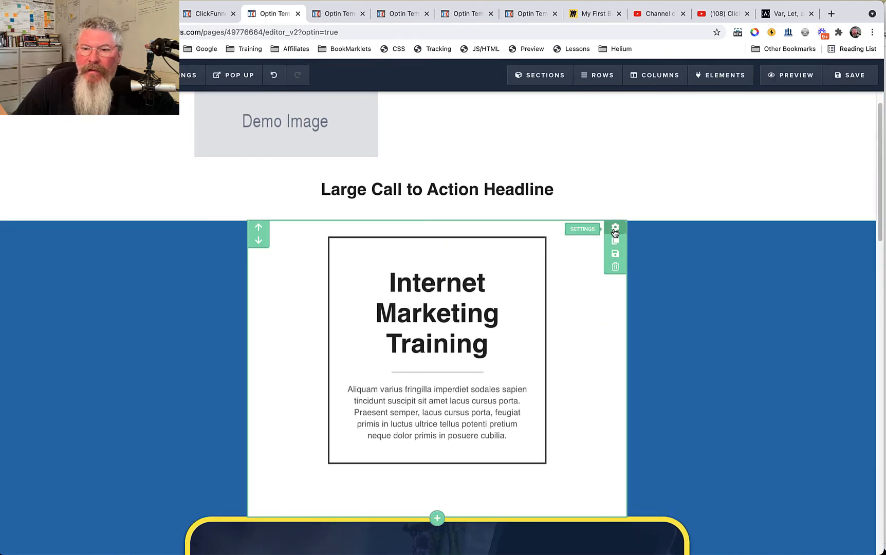
Set the corner radius of the Internet Marketing Training section to 50px.
left_click(615, 231)
left_click(821, 134)
left_click(798, 191)
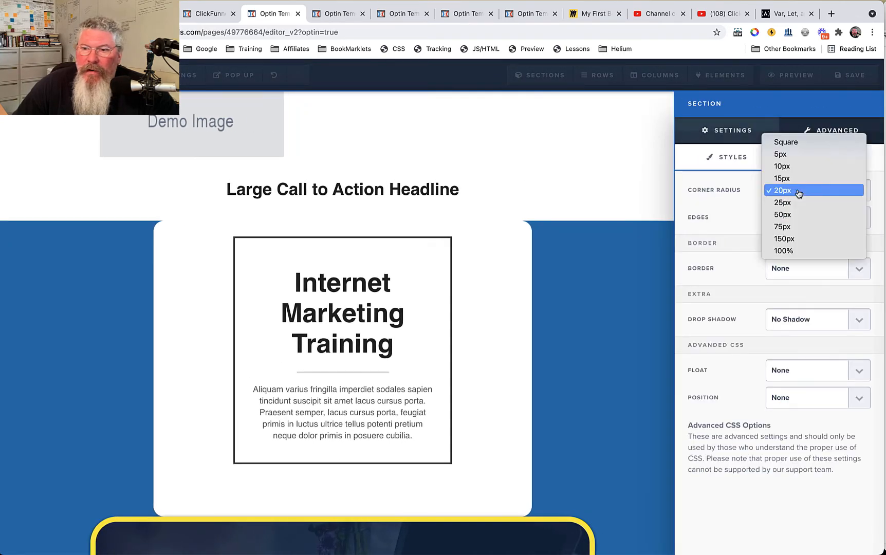
left_click(793, 215)
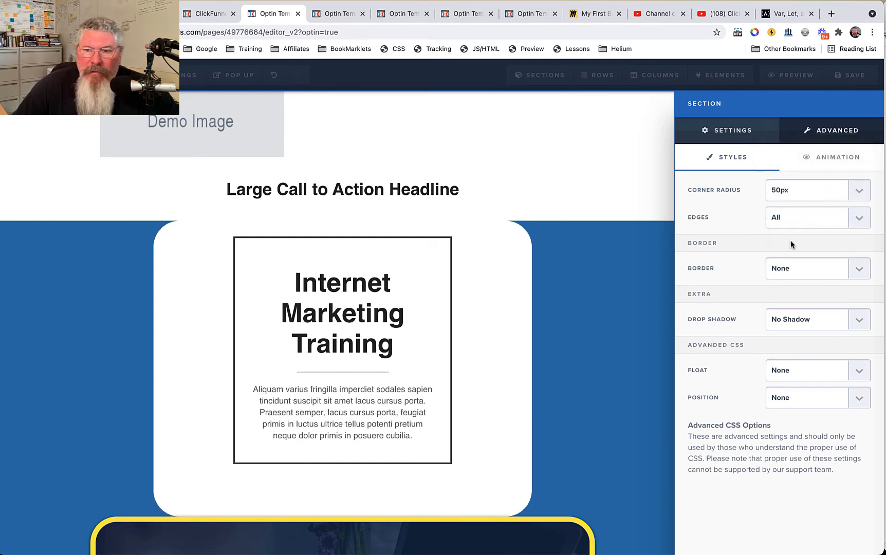
Give the Internet Marketing Training section a Full Border in dark navy and a 40% Drop Shadow.
left_click(796, 271)
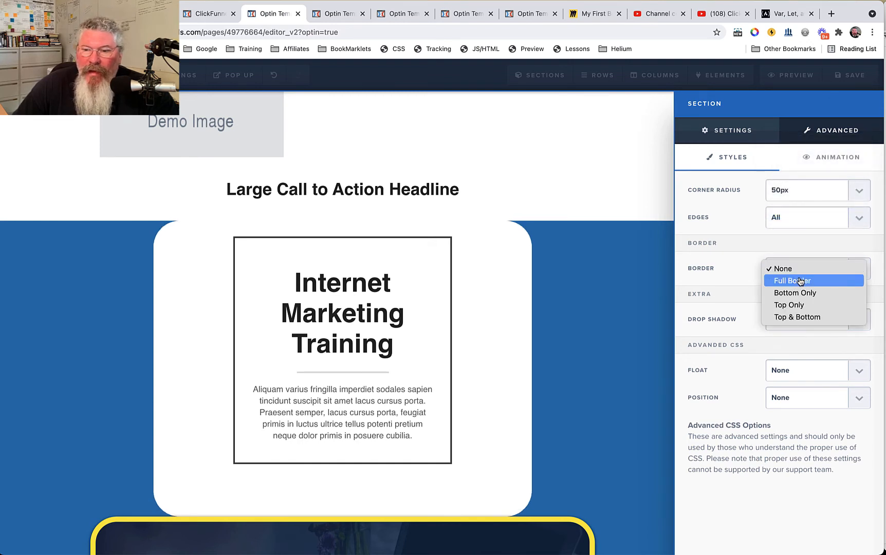
left_click(800, 282)
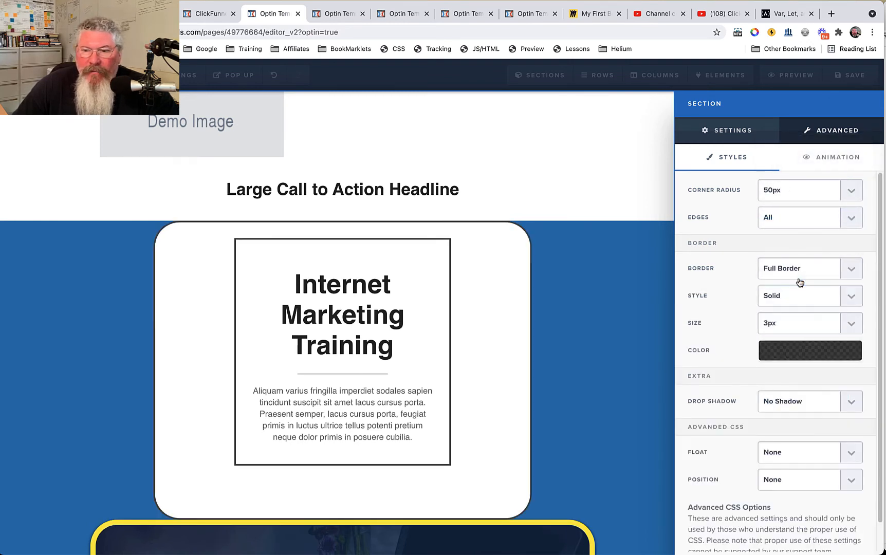
left_click(793, 361)
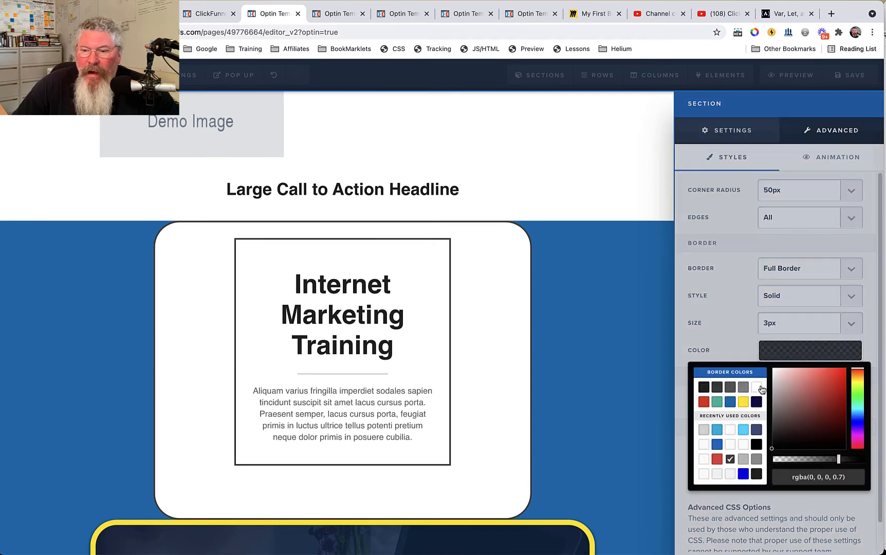
left_click(734, 404)
left_click(756, 402)
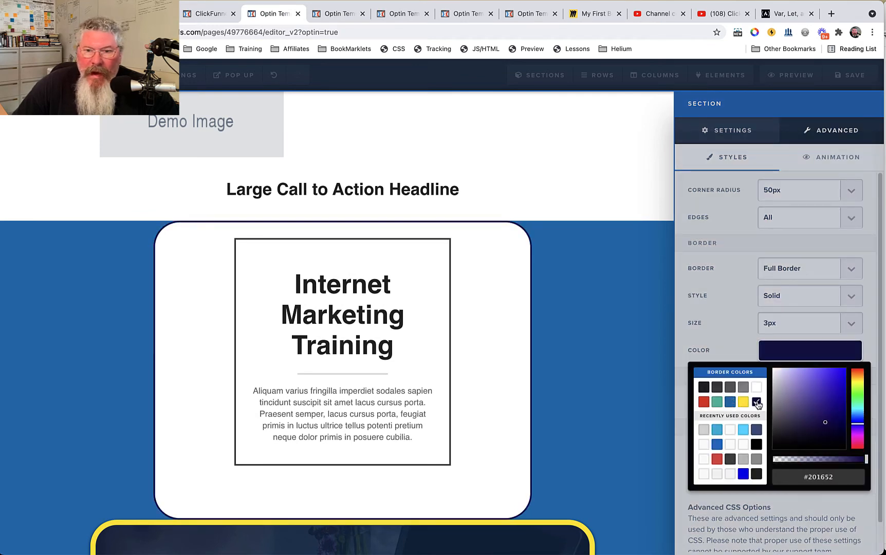
left_click(736, 348)
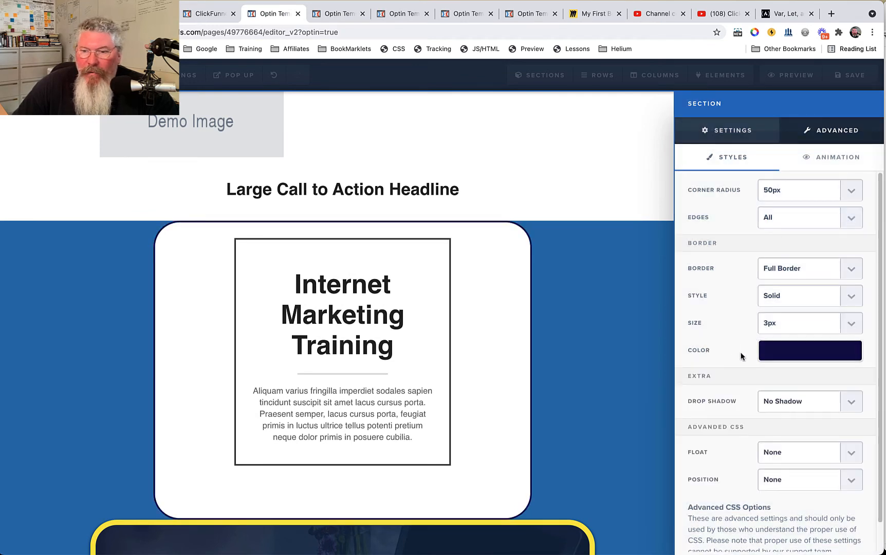
left_click(798, 404)
left_click(800, 463)
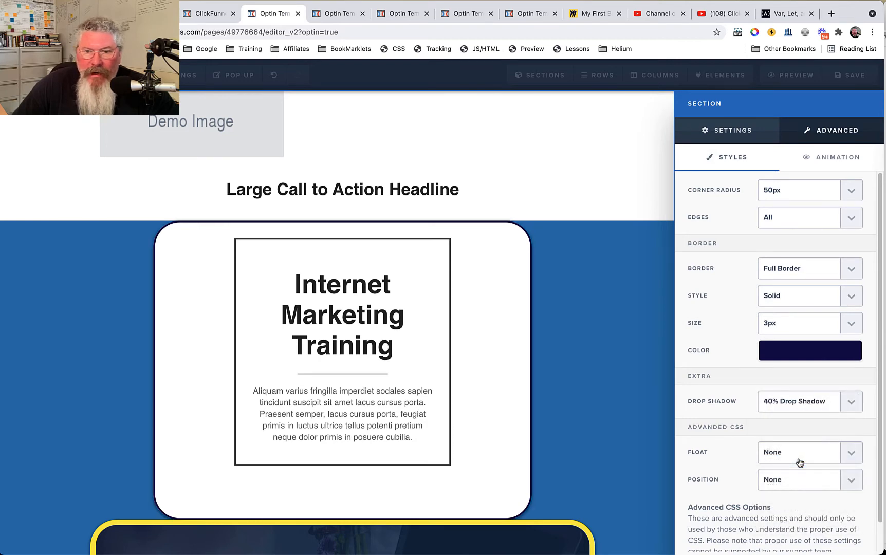
Change the whole page's background color to white #ffffff.
mouse_move(185, 75)
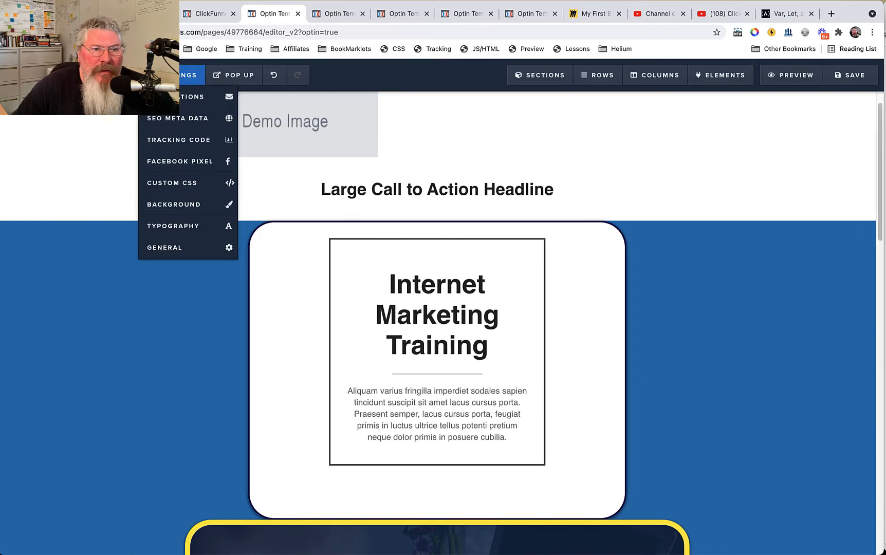
left_click(168, 204)
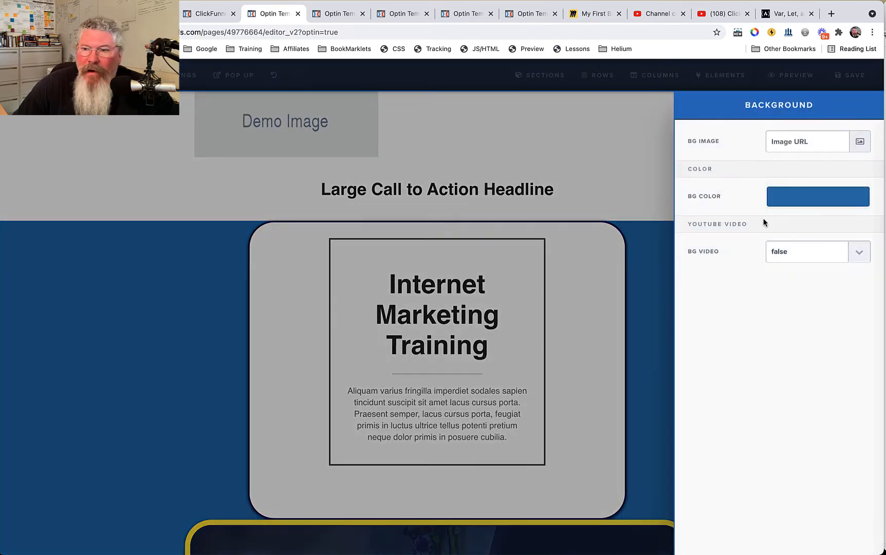
left_click(772, 200)
left_click(756, 233)
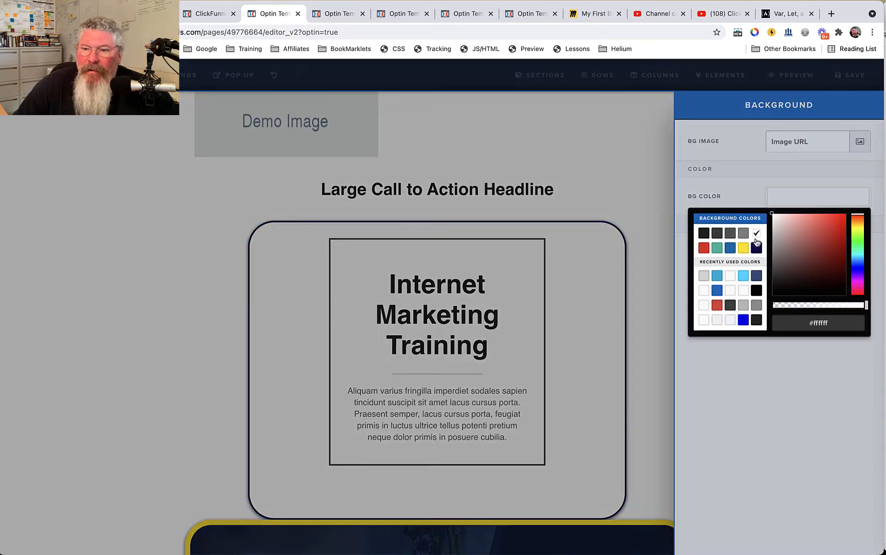
left_click(652, 302)
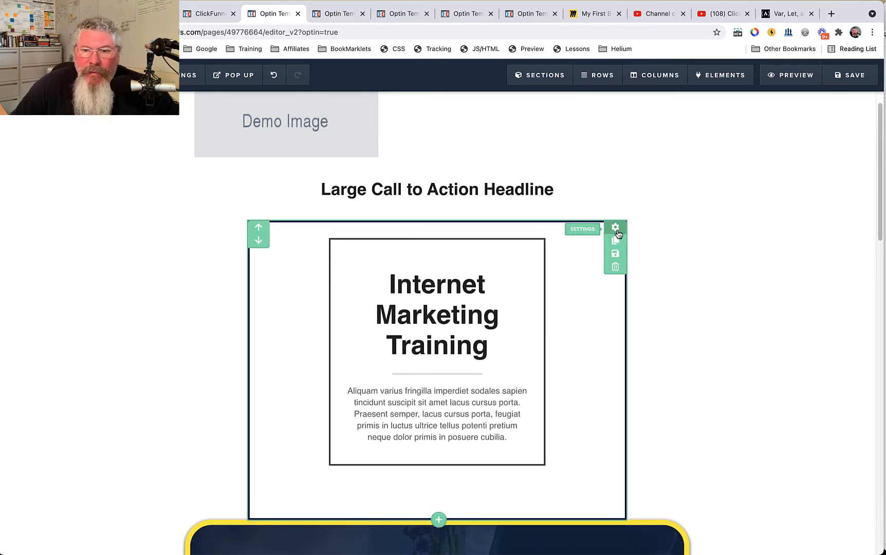
Change the Internet Marketing Training section's shadow to 40% Inner Shadow and close its settings.
left_click(615, 229)
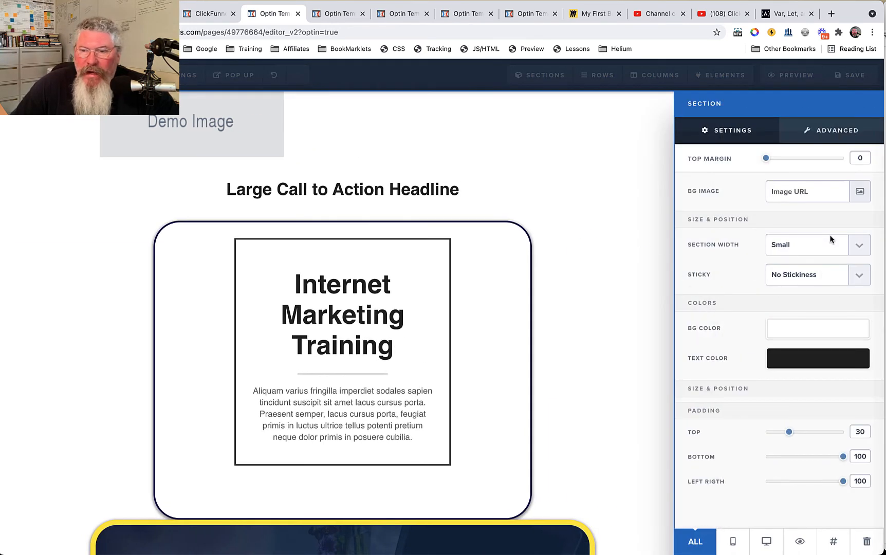
left_click(835, 136)
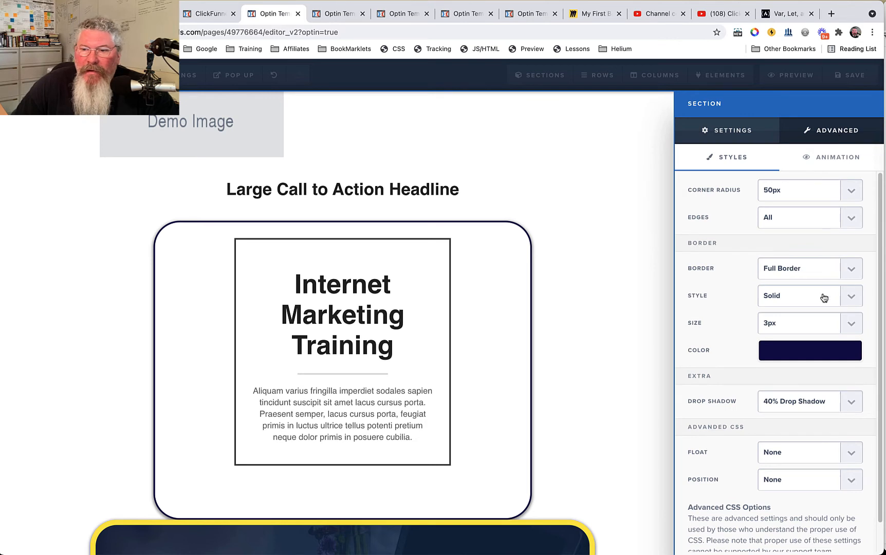
left_click(789, 402)
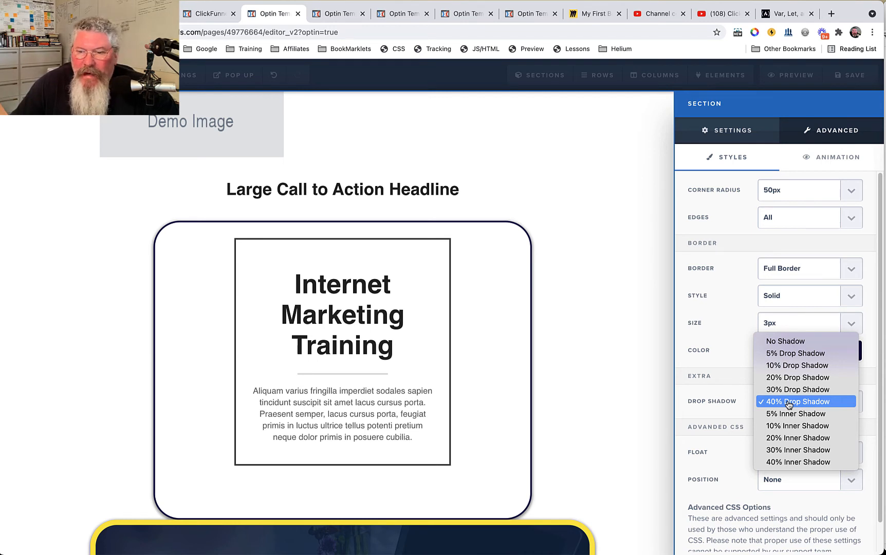
left_click(792, 463)
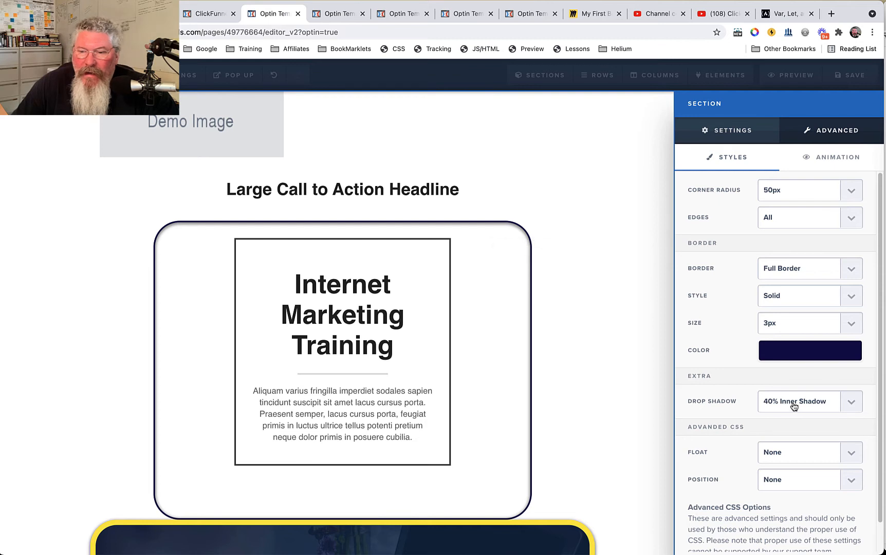
scroll(734, 385, "down", 2)
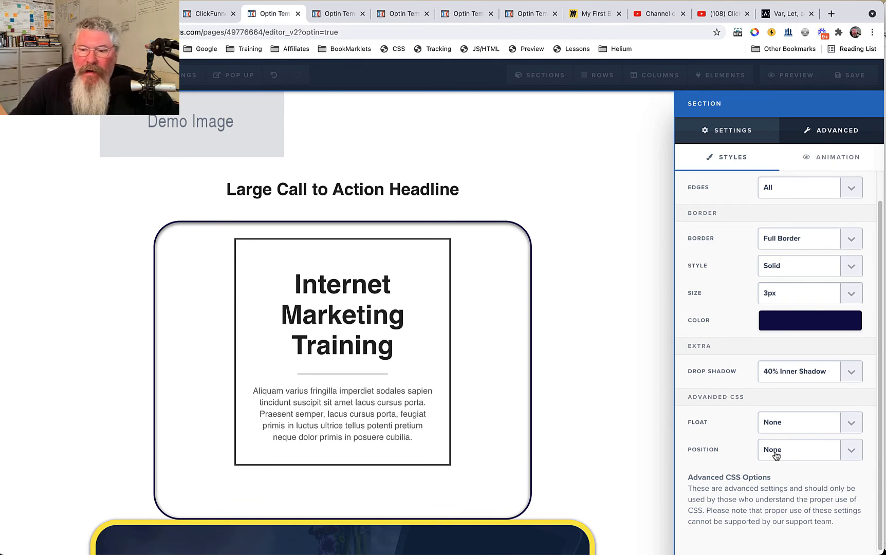
left_click(632, 302)
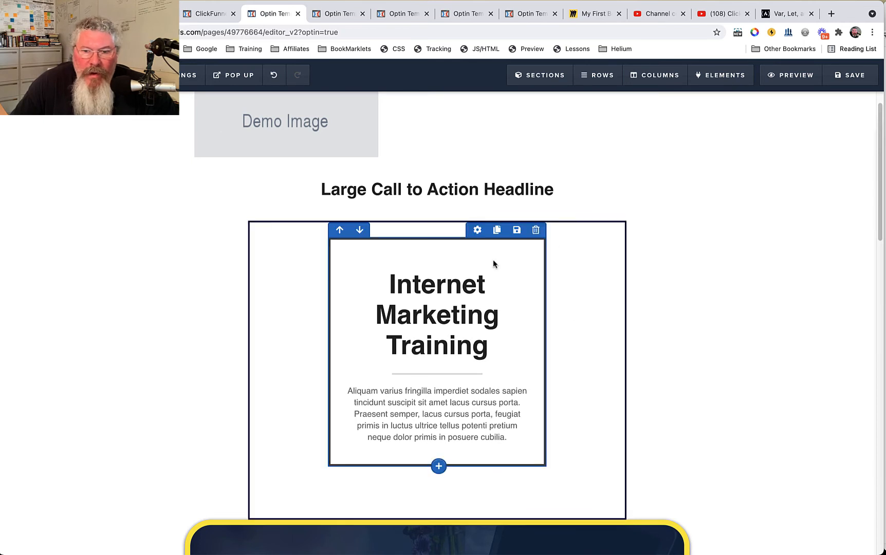
Set the 5 Day Lead Challenge image from the image library as background of the row inside the Internet Marketing Training section.
left_click(477, 234)
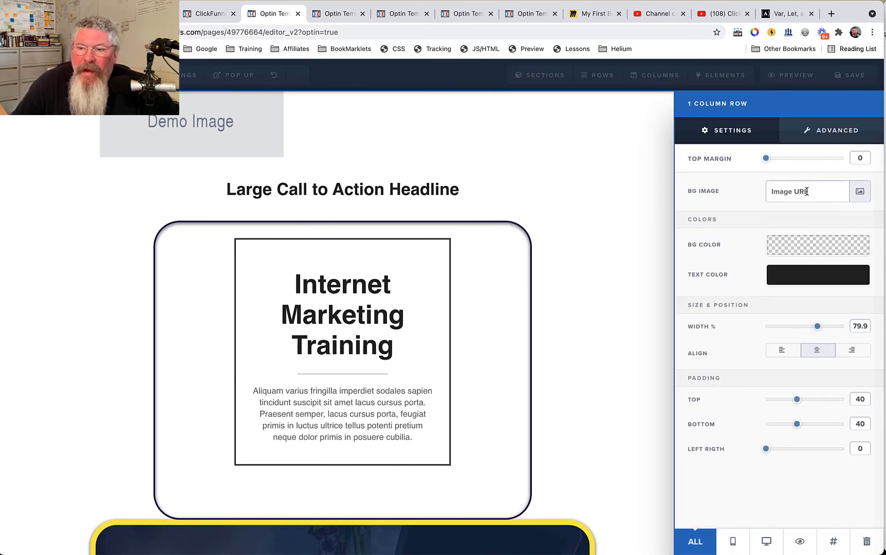
left_click(806, 191)
left_click(858, 195)
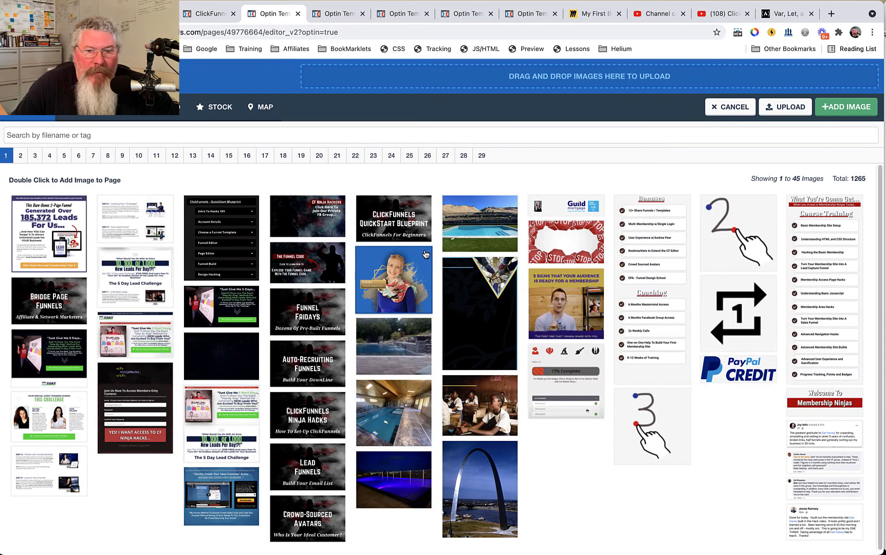
double_click(228, 308)
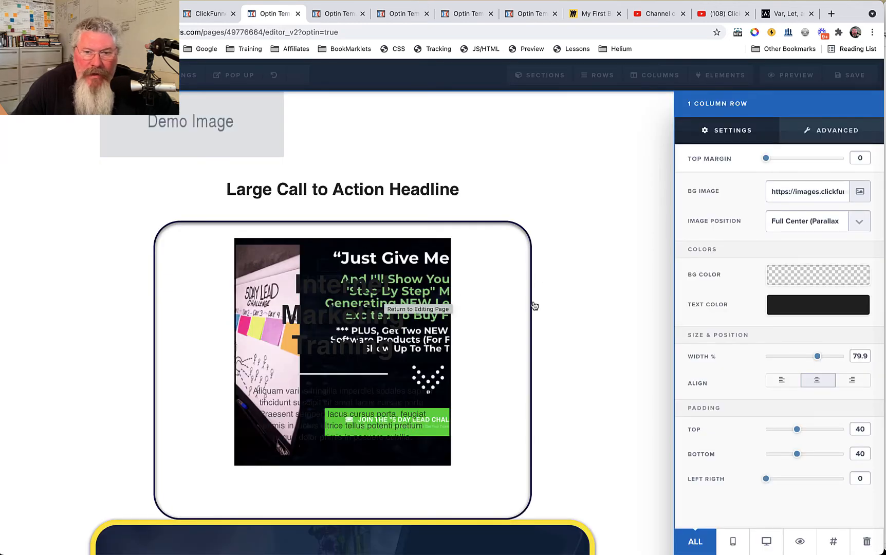
left_click(482, 323)
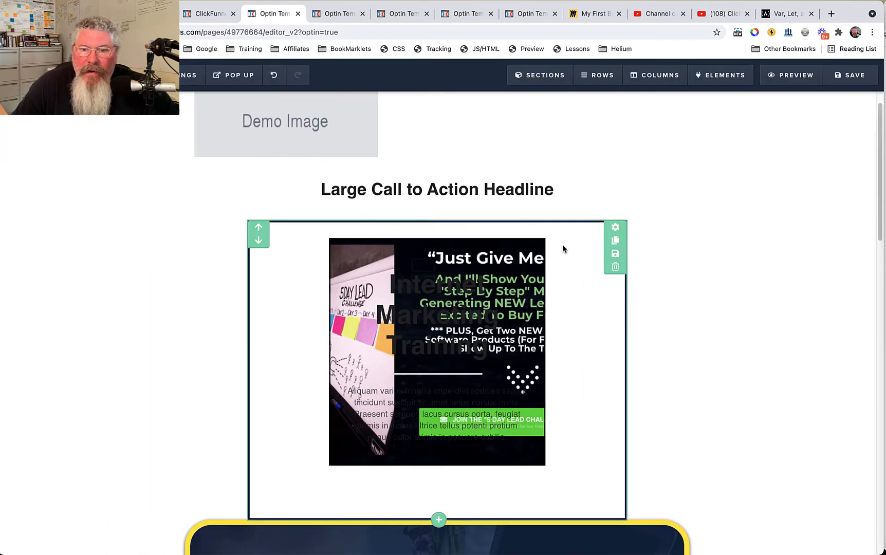
Set the Internet Marketing Training section's width to Wide, with side padding of 0 and bottom padding of 35.
left_click(615, 233)
left_click(801, 247)
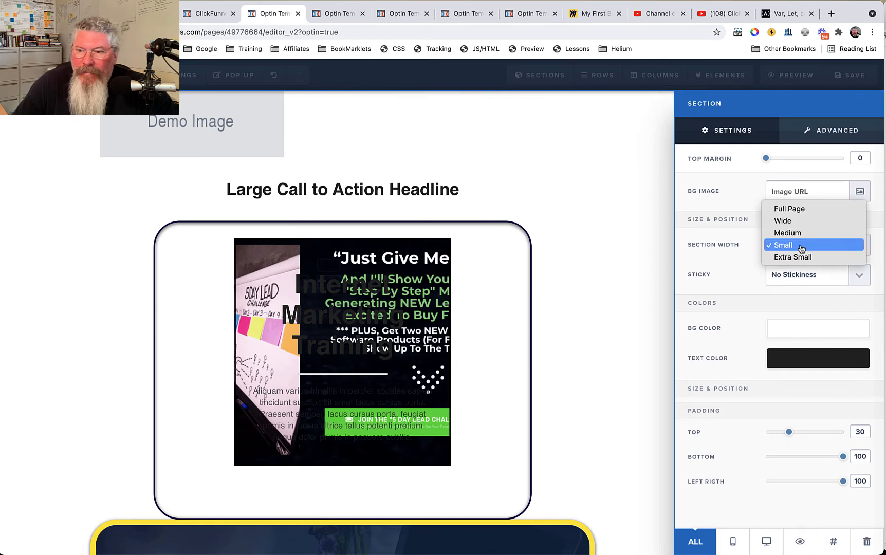
left_click(798, 223)
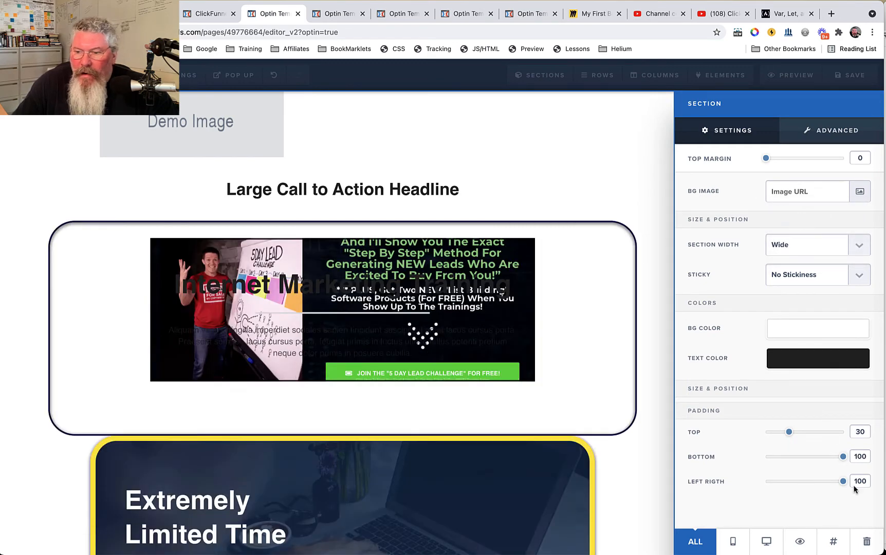
left_click_drag(843, 482, 755, 486)
left_click_drag(843, 458, 791, 453)
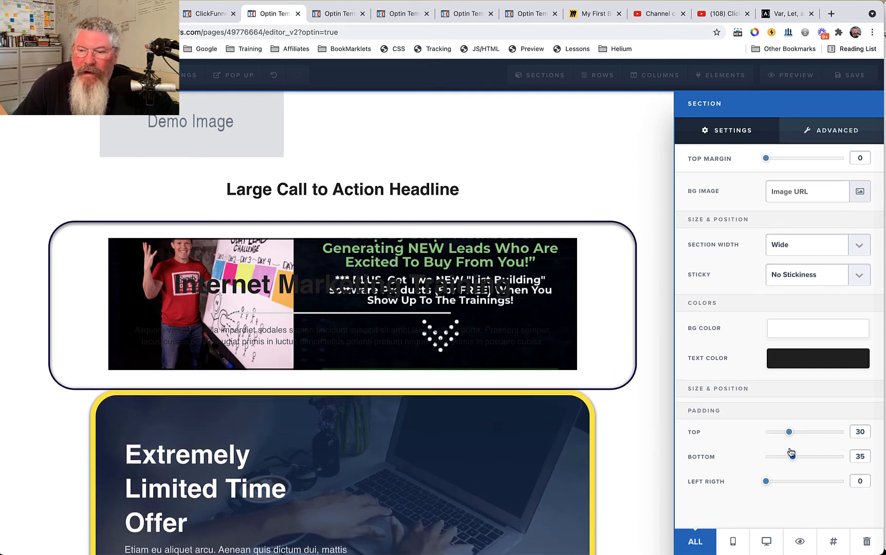
Remove the 5 Day Lead Challenge background image from the row inside the Internet Marketing Training section.
left_click(452, 307)
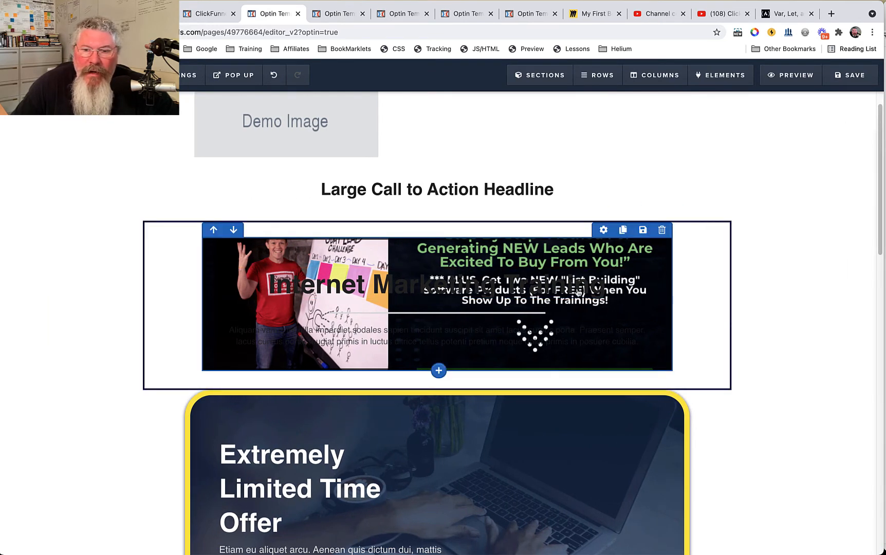
left_click(604, 231)
triple_click(797, 193)
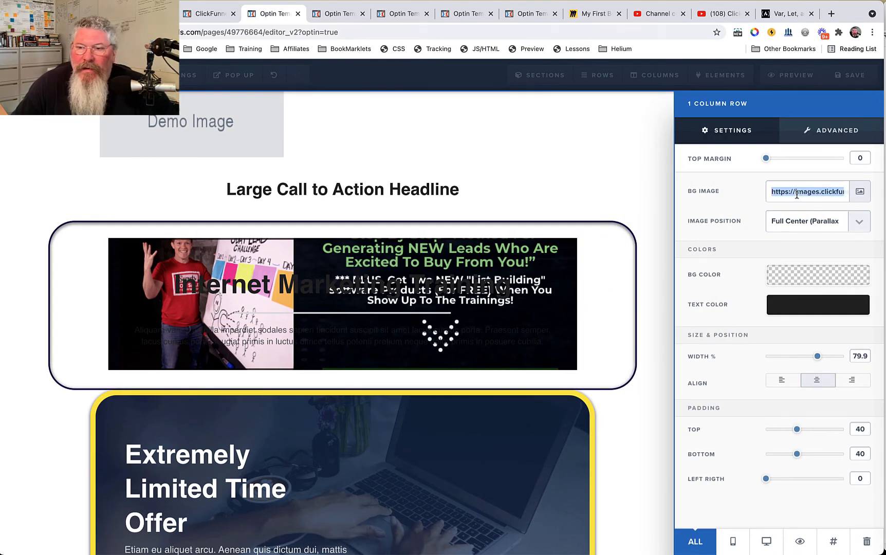
key("BackSpace")
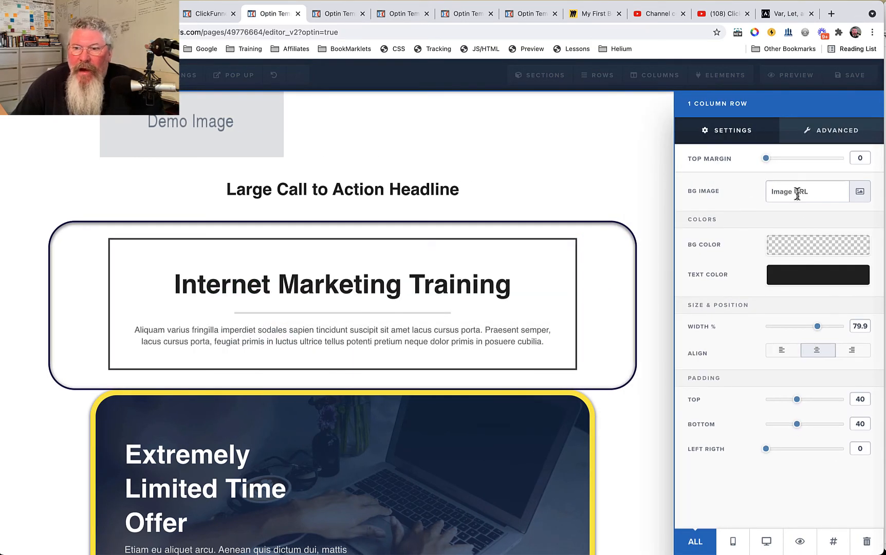
Try the purple-lit night pool photo from the image library as the row's background image, and clear it again.
left_click(859, 191)
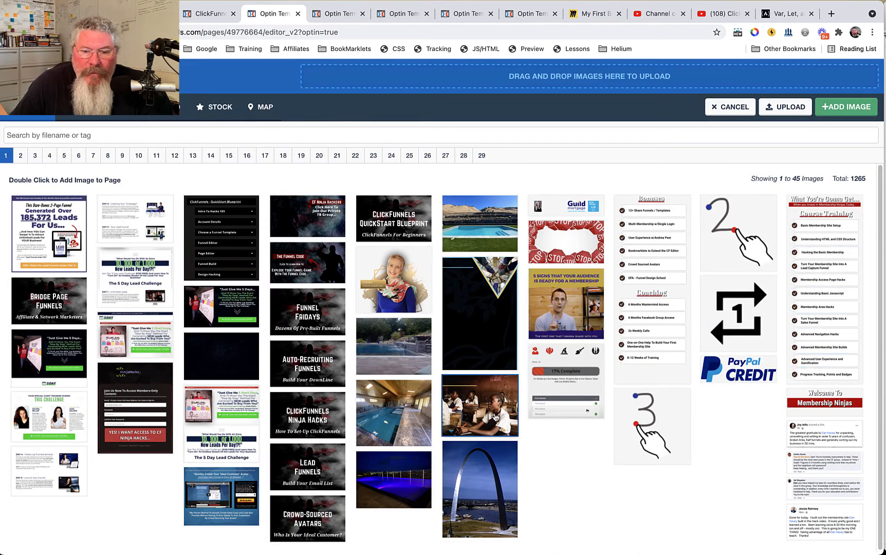
double_click(399, 481)
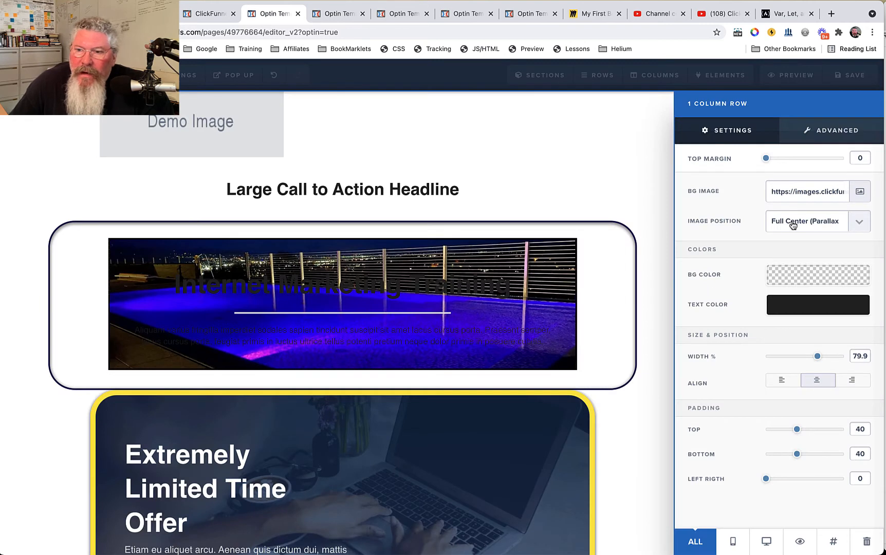
left_click(800, 221)
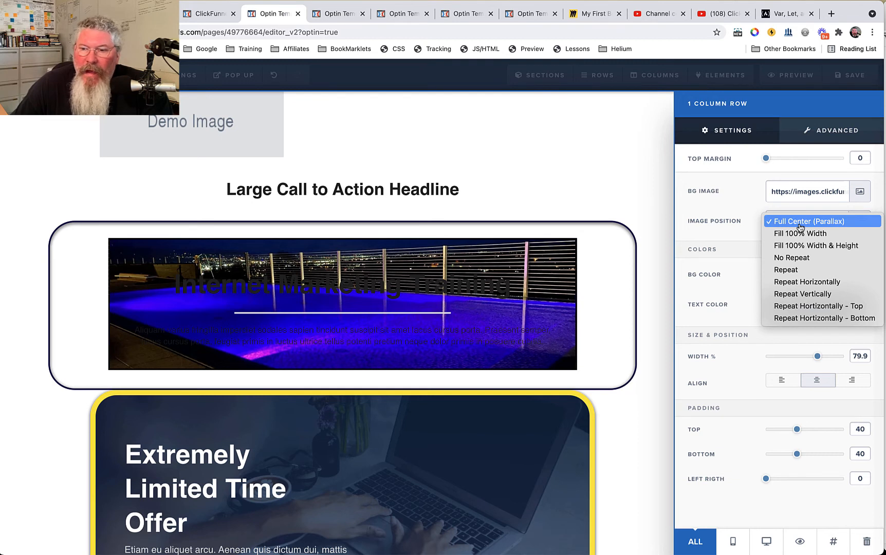
left_click(739, 204)
double_click(808, 191)
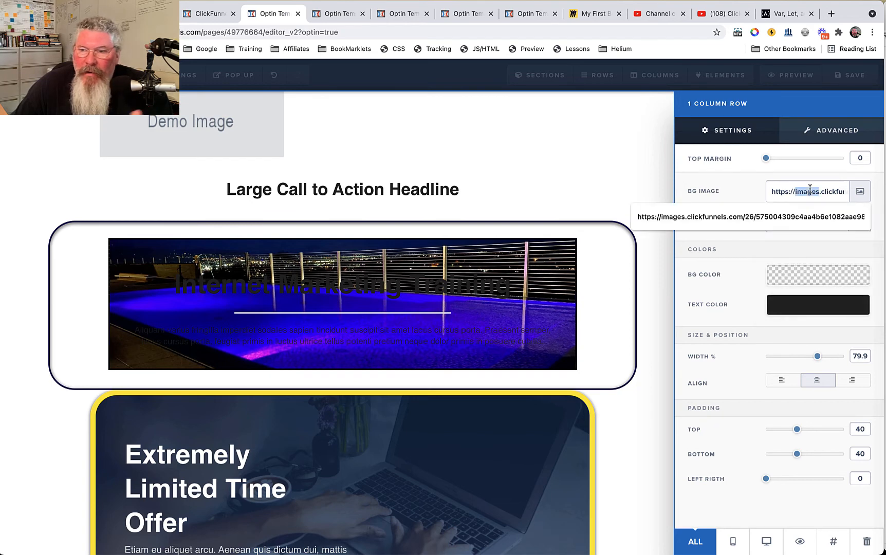
key("ctrl+a")
key("BackSpace")
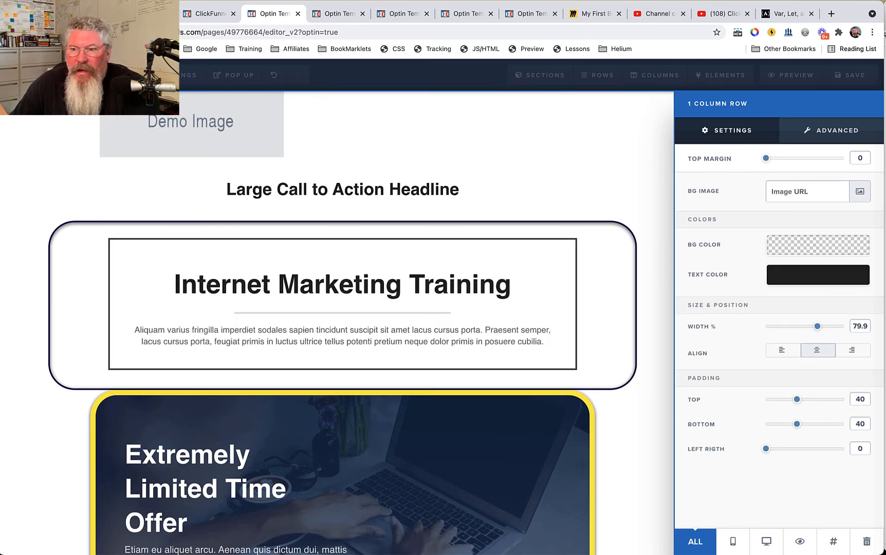
Set the Internet Marketing Training row's background color to light blue #29d8ff, keeping its text color.
left_click(807, 251)
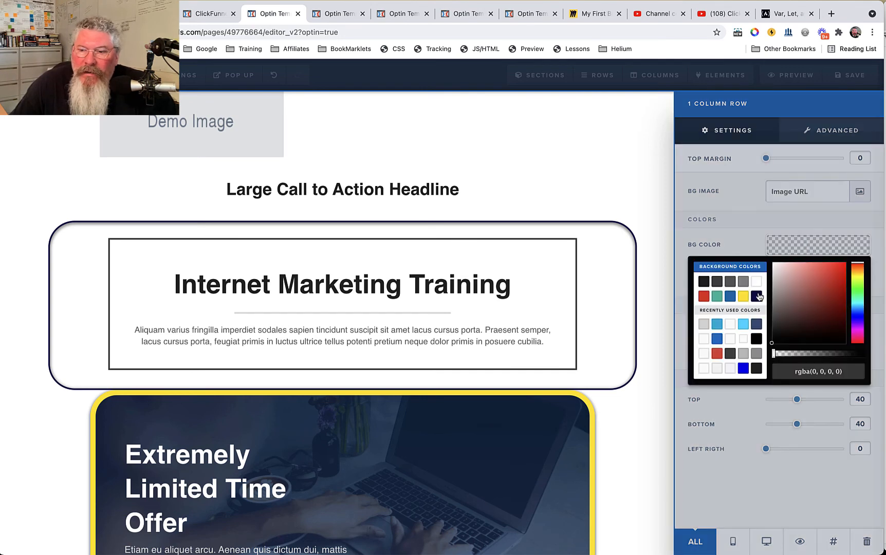
left_click(743, 325)
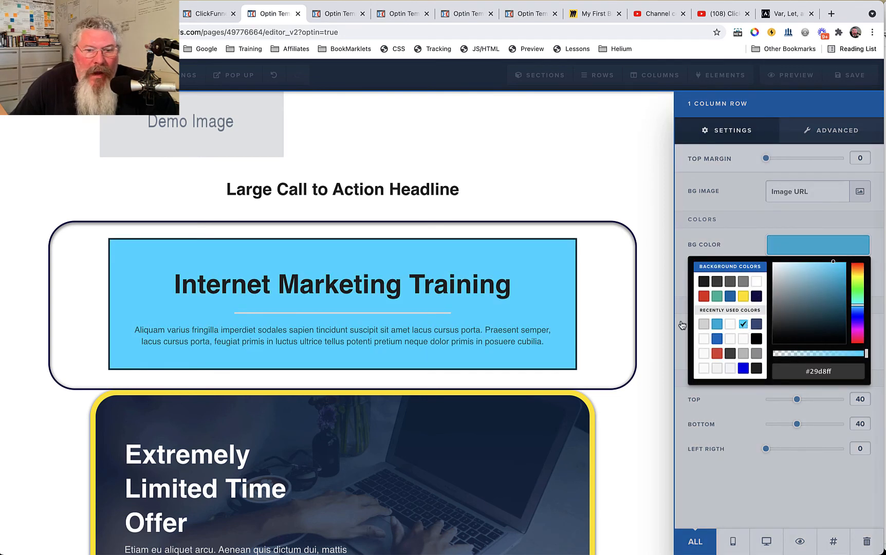
left_click(705, 217)
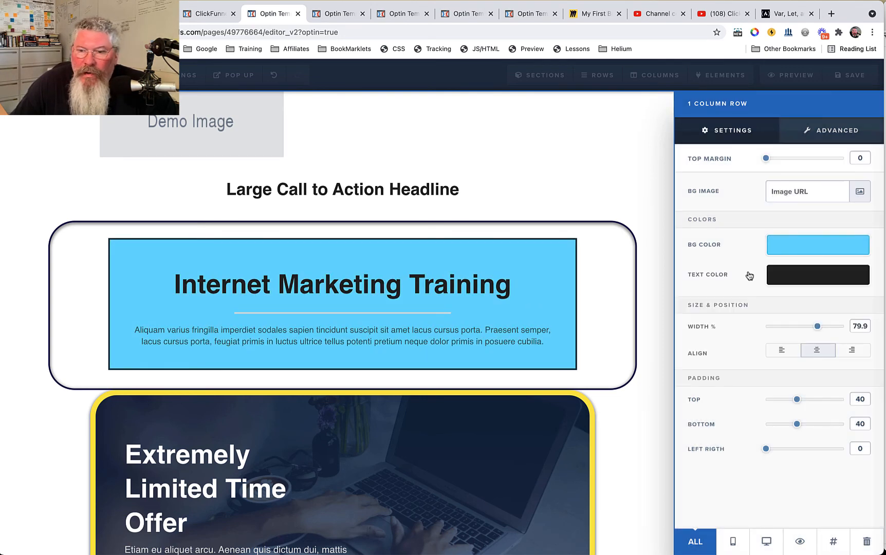
left_click(780, 277)
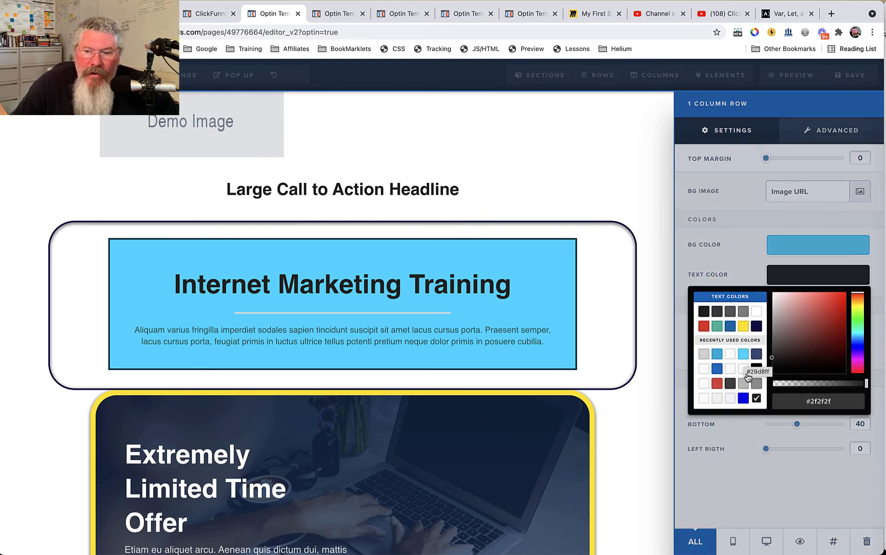
left_click(742, 247)
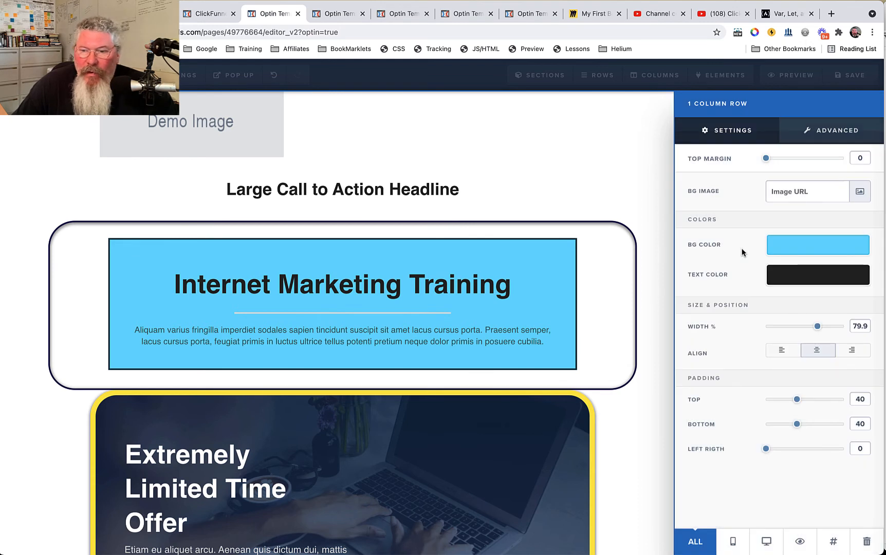
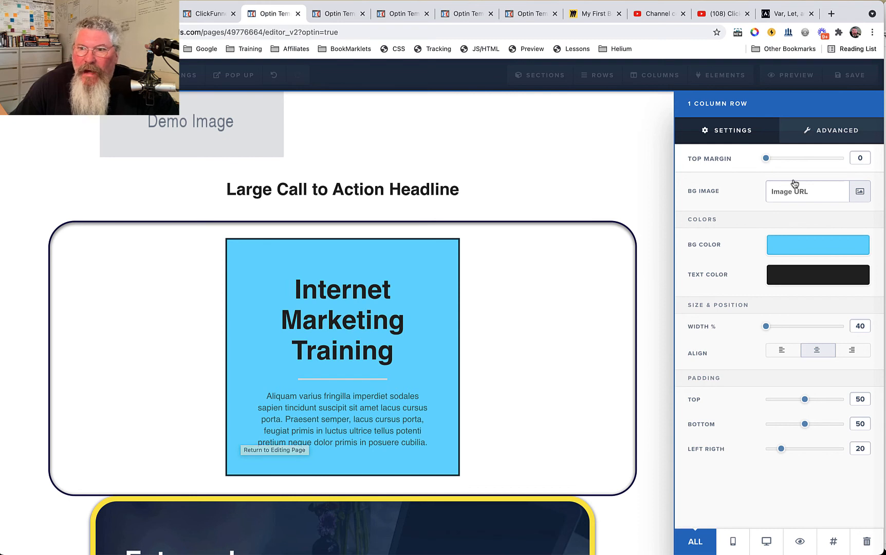
Give the Internet Marketing Training row a 15px corner radius and a 40% Inner Shadow.
left_click(833, 134)
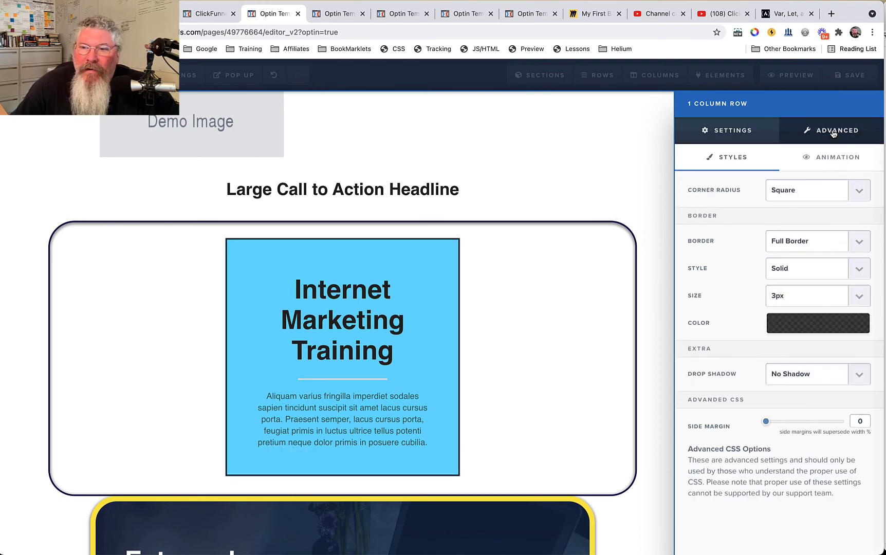
left_click(785, 196)
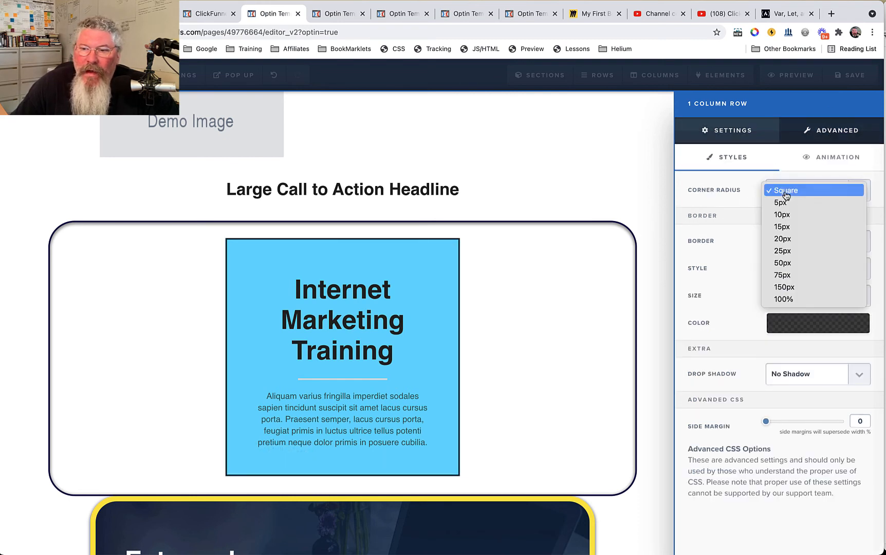
left_click(788, 227)
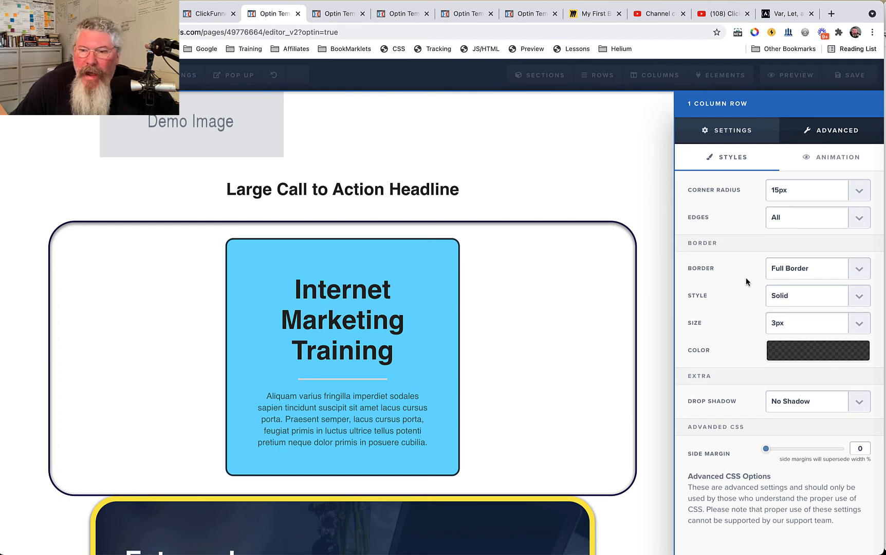
left_click(790, 401)
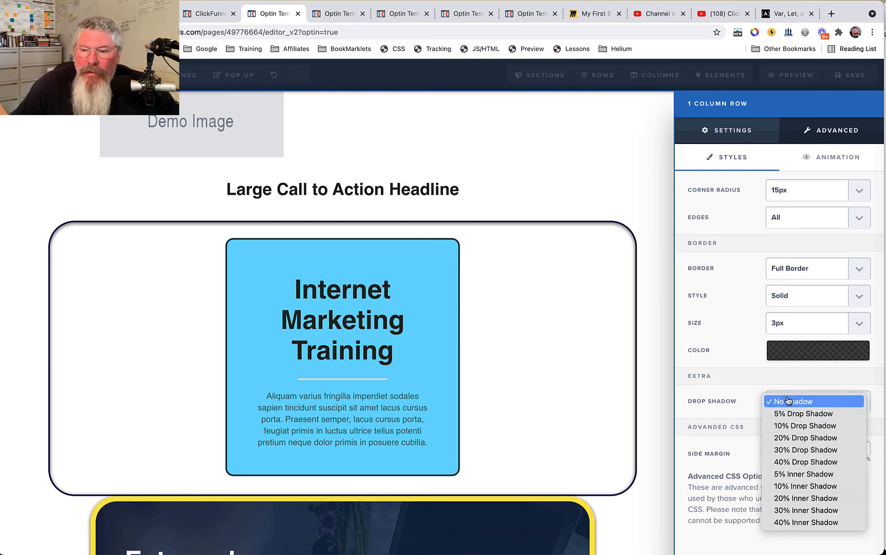
left_click(802, 461)
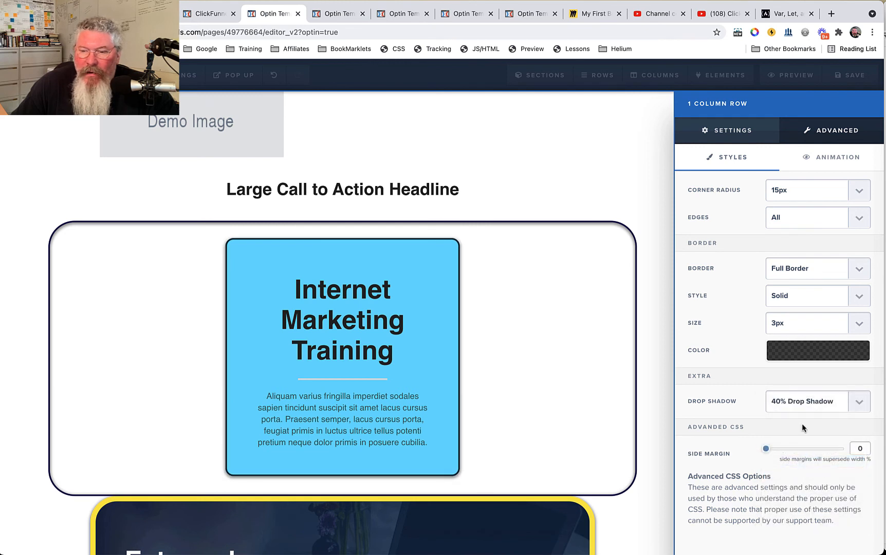
left_click(806, 402)
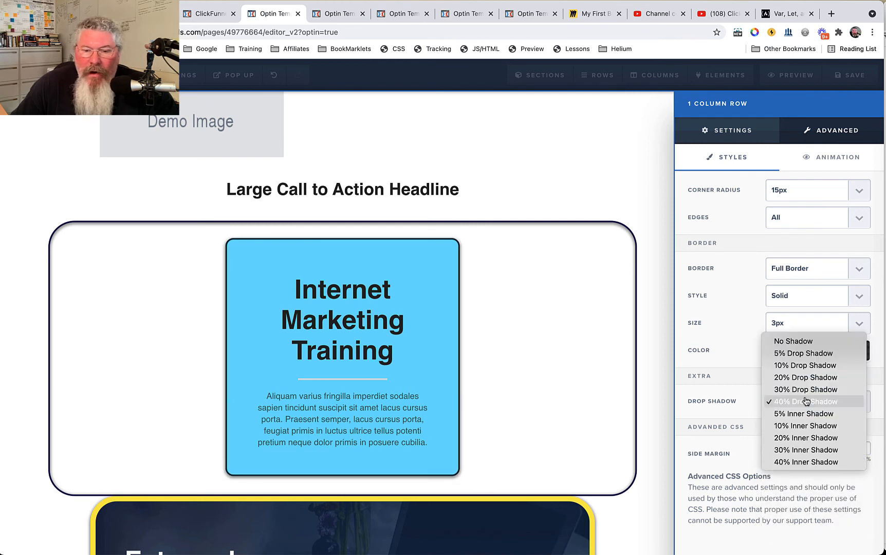
left_click(817, 464)
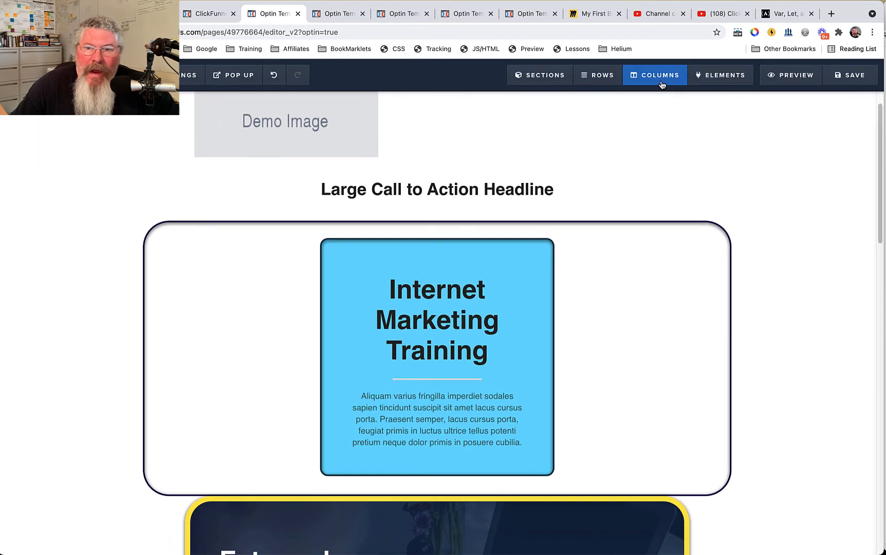
Check which settings are available for the column inside the Internet Marketing Training row.
left_click(657, 77)
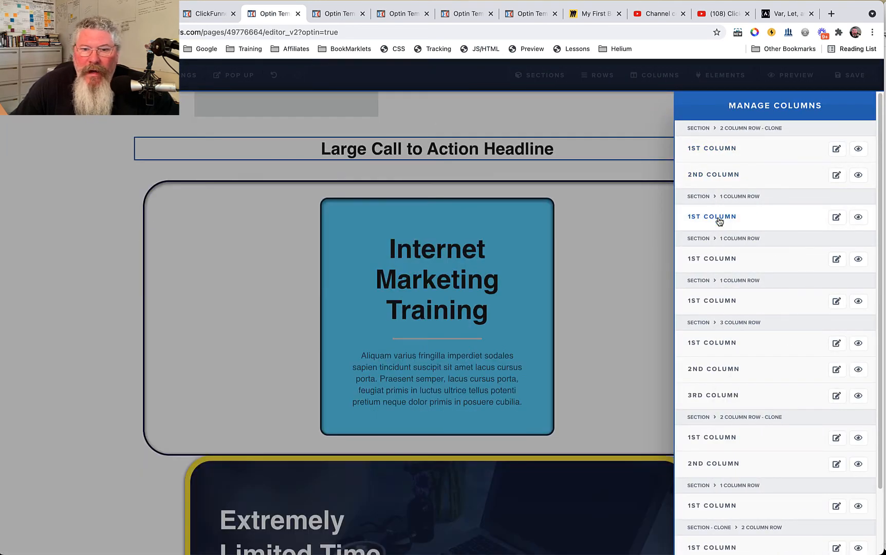
left_click(719, 260)
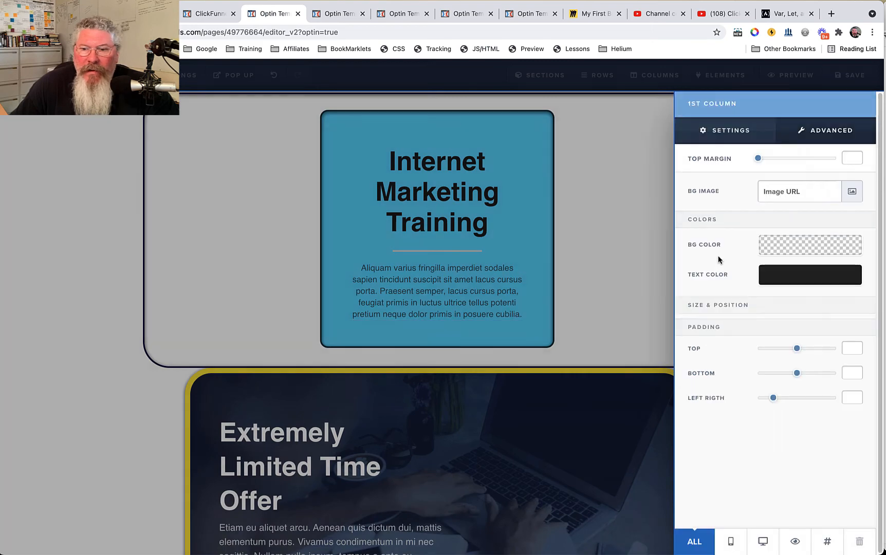
left_click(635, 241)
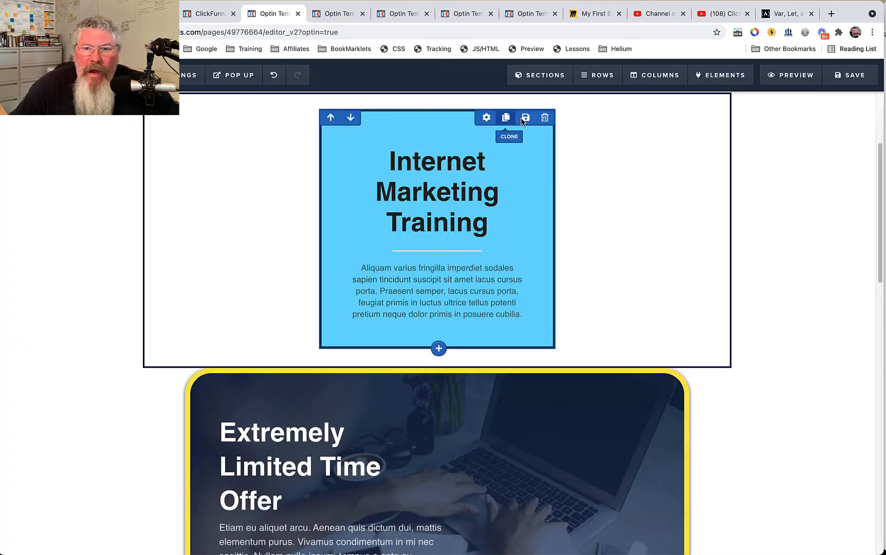
Examine the settings of the first column, holding the Demo Image, in the header's two-column row.
scroll(664, 255, "up", 3)
scroll(663, 256, "up", 1)
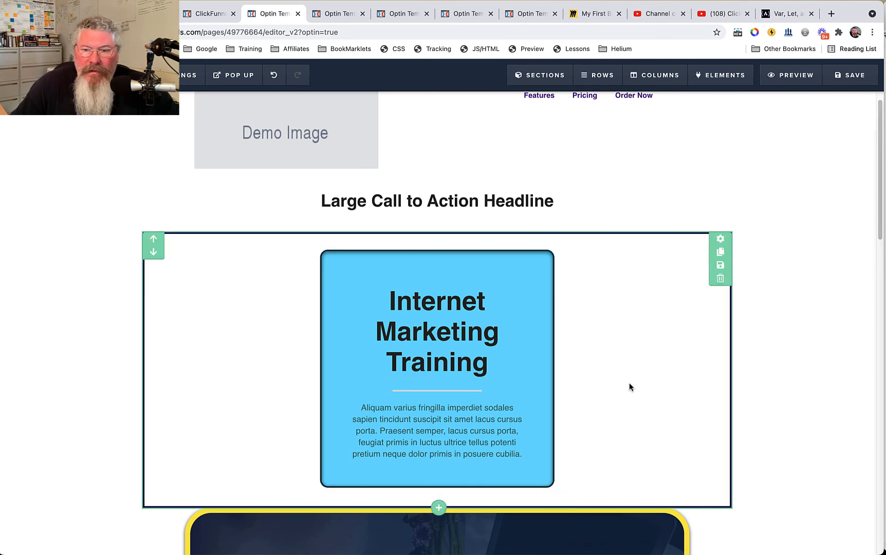
scroll(629, 387, "up", 1)
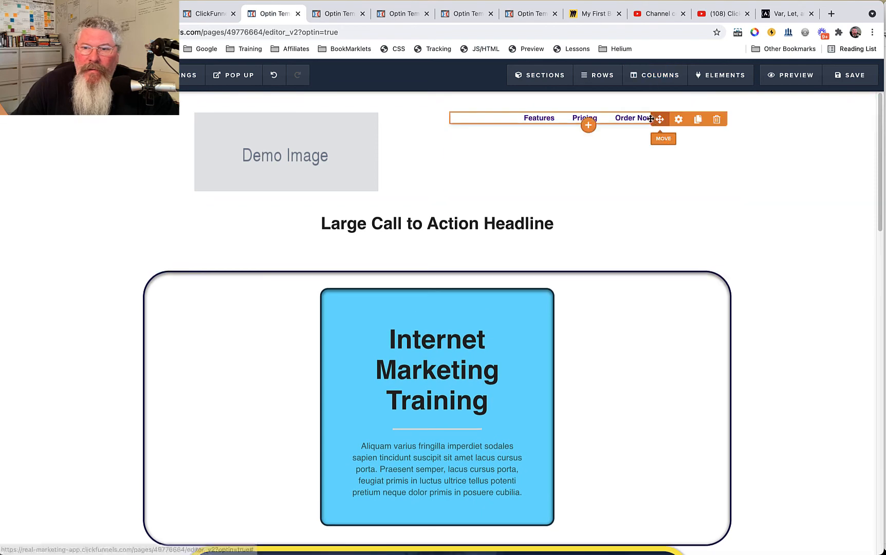
left_click(653, 81)
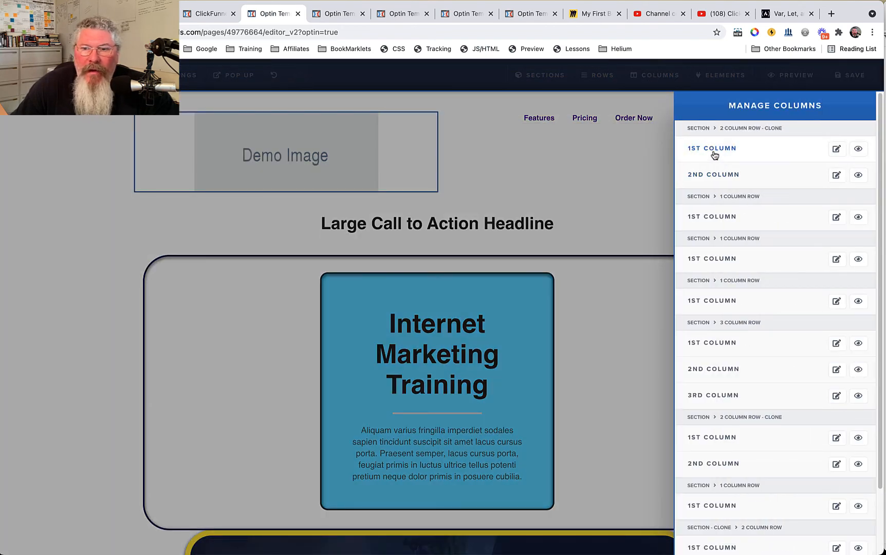
left_click(714, 152)
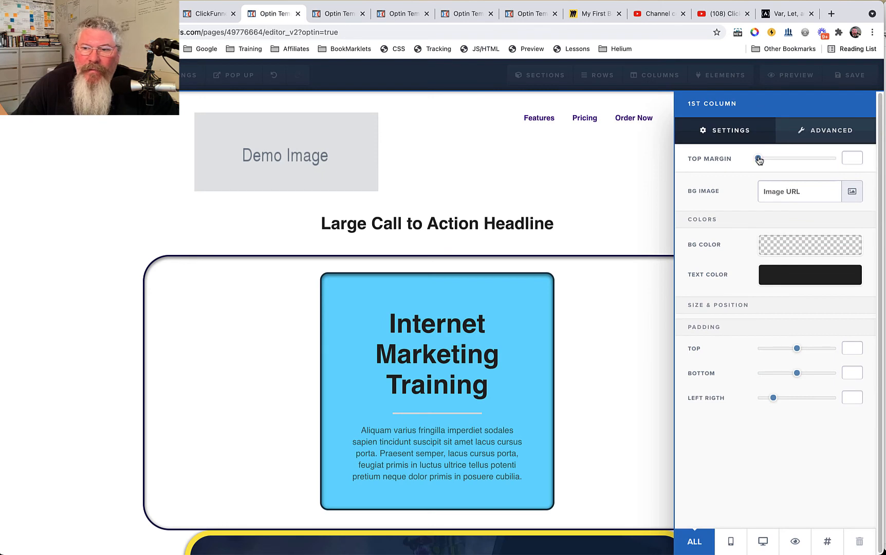
mouse_move(759, 160)
left_mouse_down()
mouse_move(813, 158)
mouse_move(750, 158)
mouse_move(830, 159)
mouse_move(752, 159)
left_mouse_up()
left_click(454, 150)
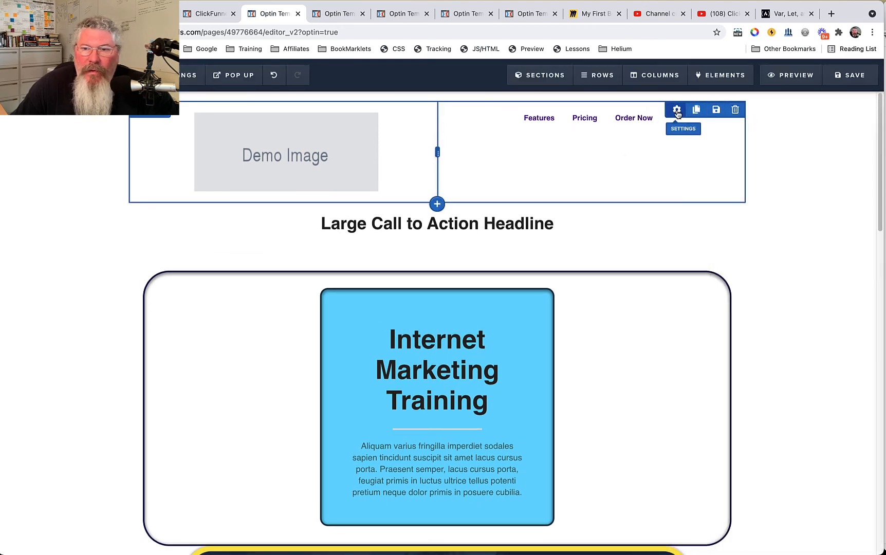
Add a solid 3px full border around the header's two-column row.
left_click(677, 112)
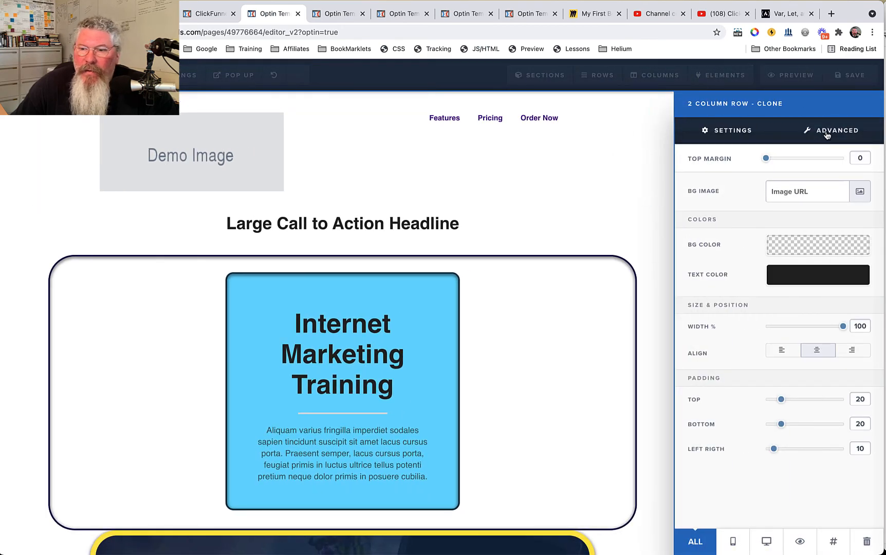
left_click(830, 132)
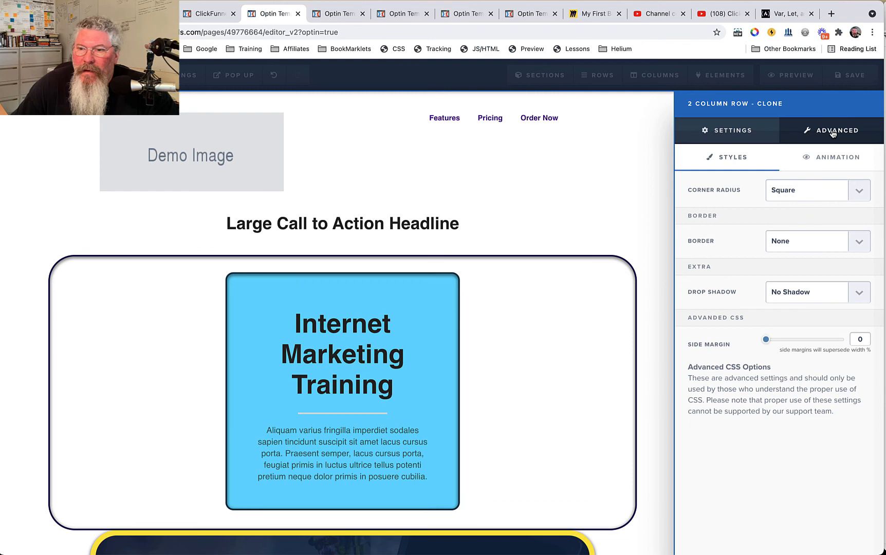
left_click(799, 242)
left_click(794, 255)
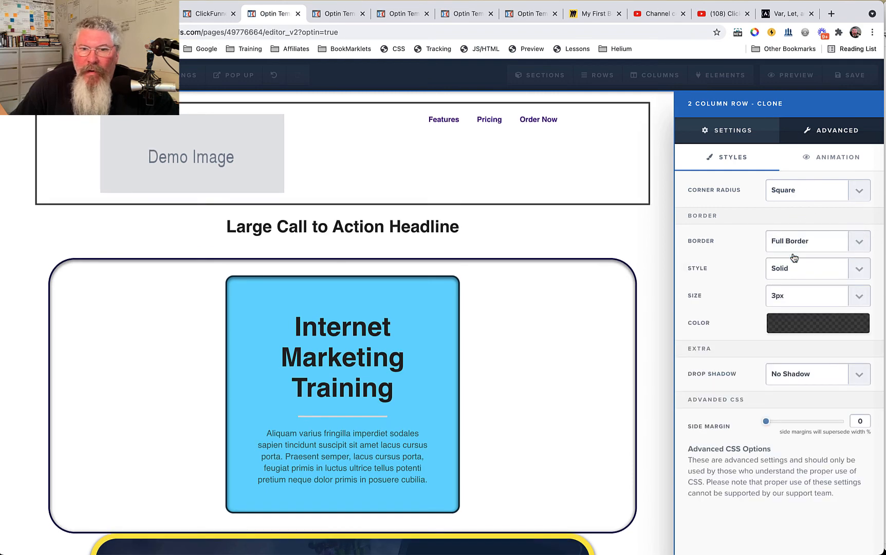
left_click(579, 160)
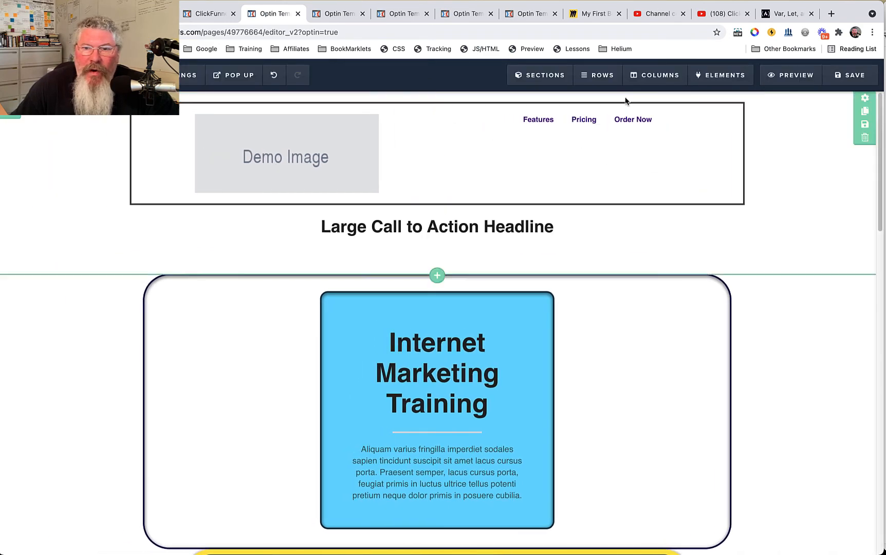
Set the top margin of the header row's first column to 0 and give it the red stop-sign background image.
left_click(656, 75)
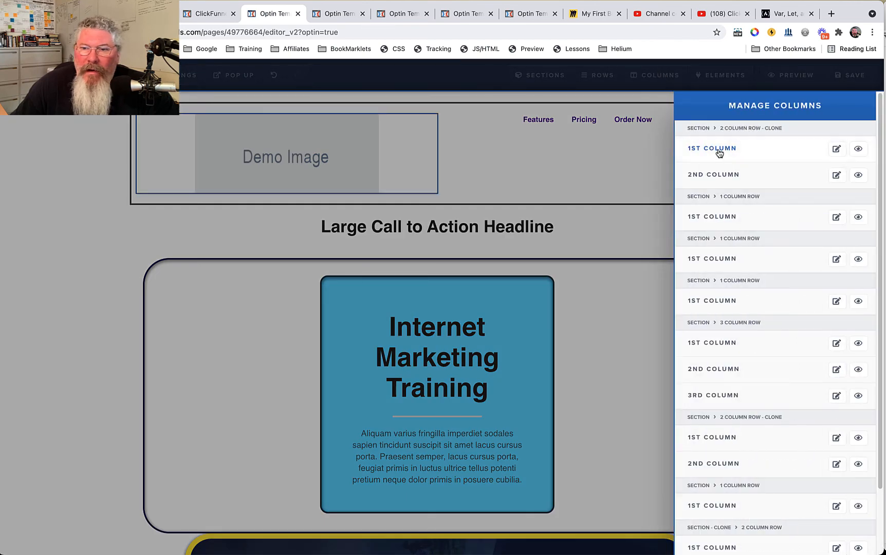
left_click(720, 150)
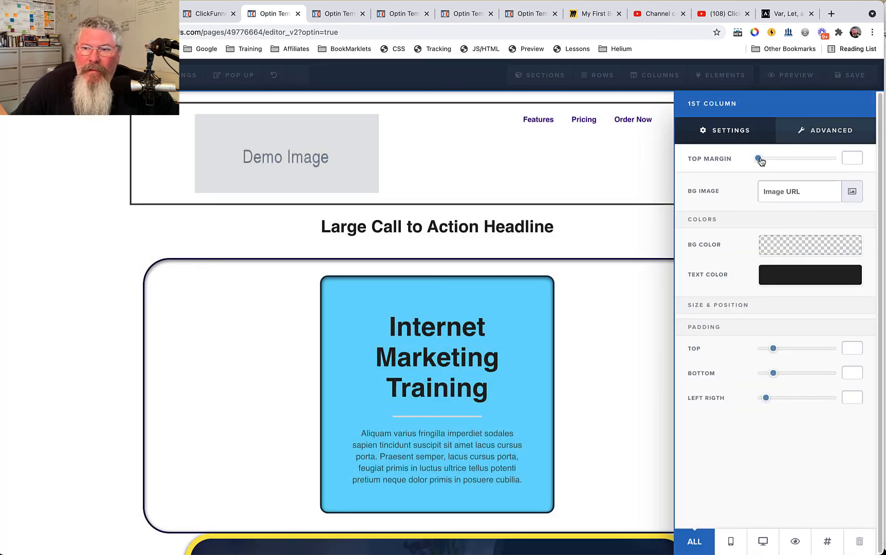
mouse_move(759, 158)
left_mouse_down()
mouse_move(851, 170)
mouse_move(731, 168)
mouse_move(832, 166)
mouse_move(751, 162)
left_mouse_up()
left_click(851, 192)
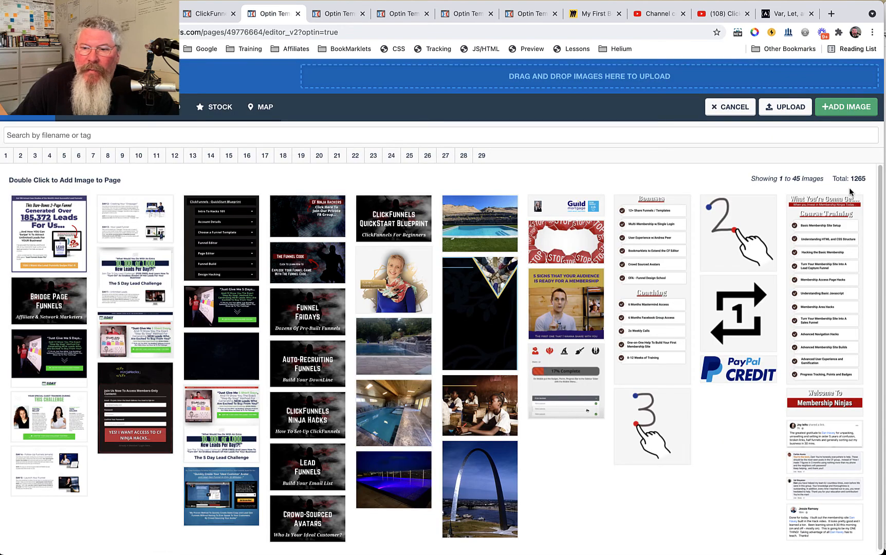
double_click(585, 252)
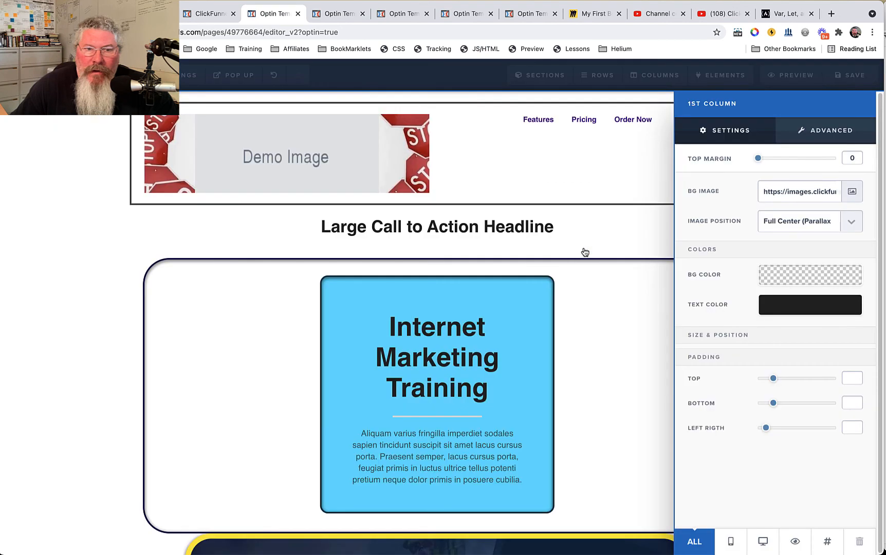
Set the image position of the first column's background to Fill 100% Width & Height.
left_click(787, 225)
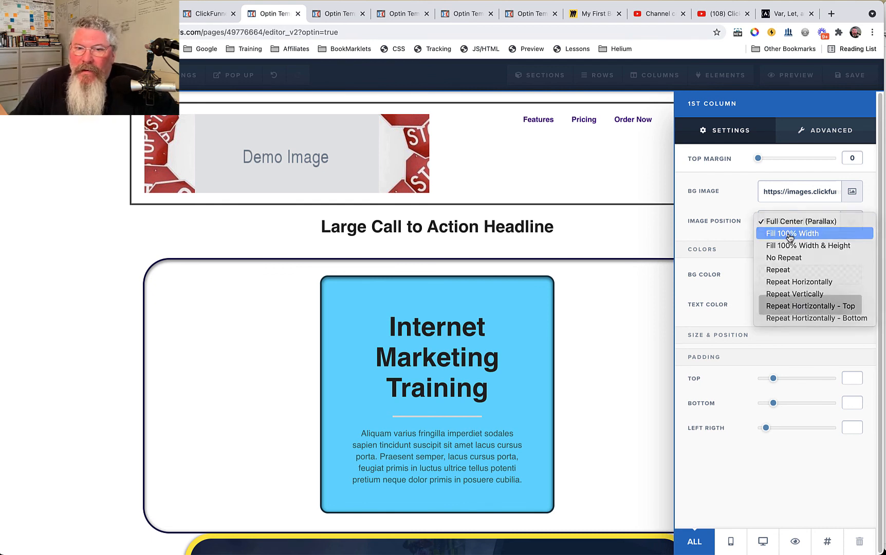
left_click(790, 235)
left_click(797, 223)
left_click(796, 234)
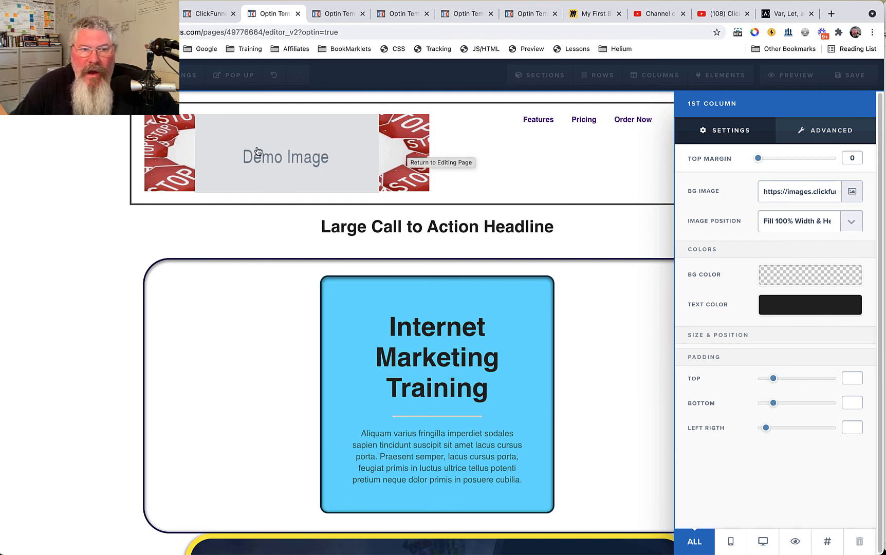
Narrow the header row's first column to test its background image, and widen it back to half the row.
left_click(549, 169)
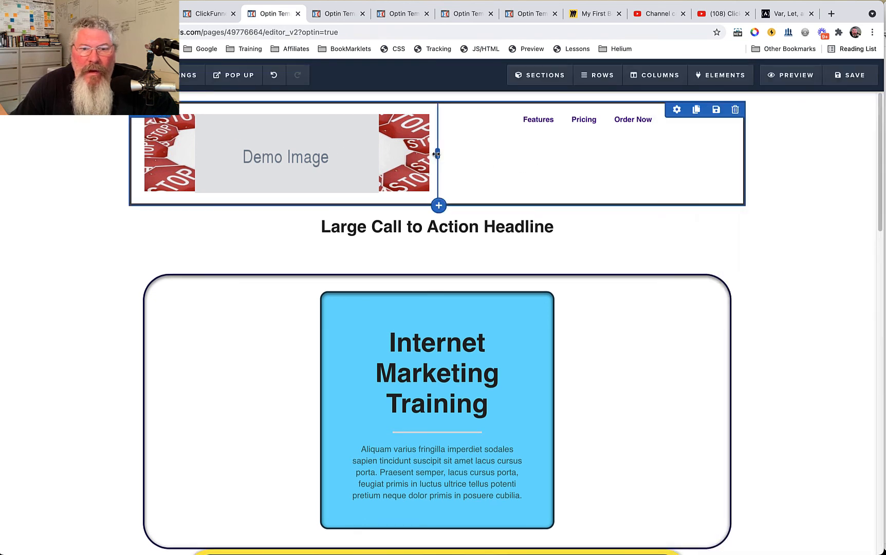
left_click_drag(432, 154, 272, 153)
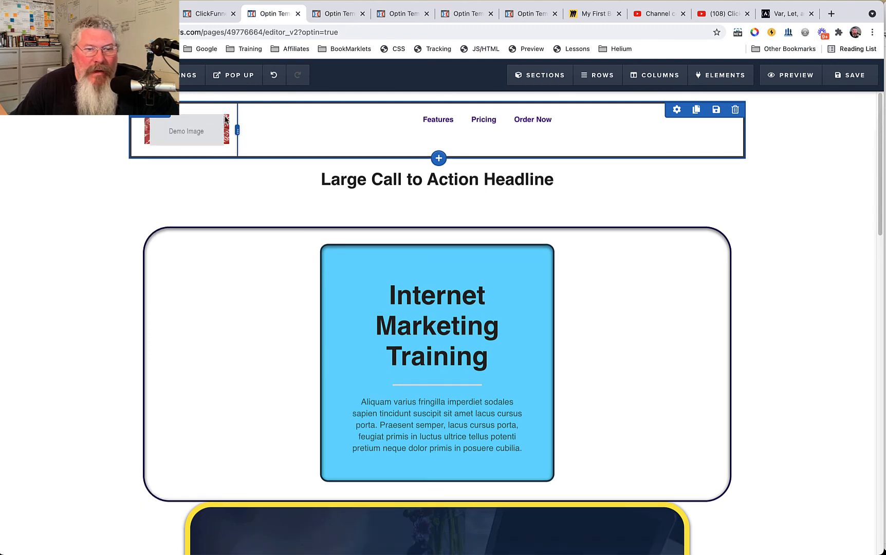
left_click_drag(236, 131, 451, 143)
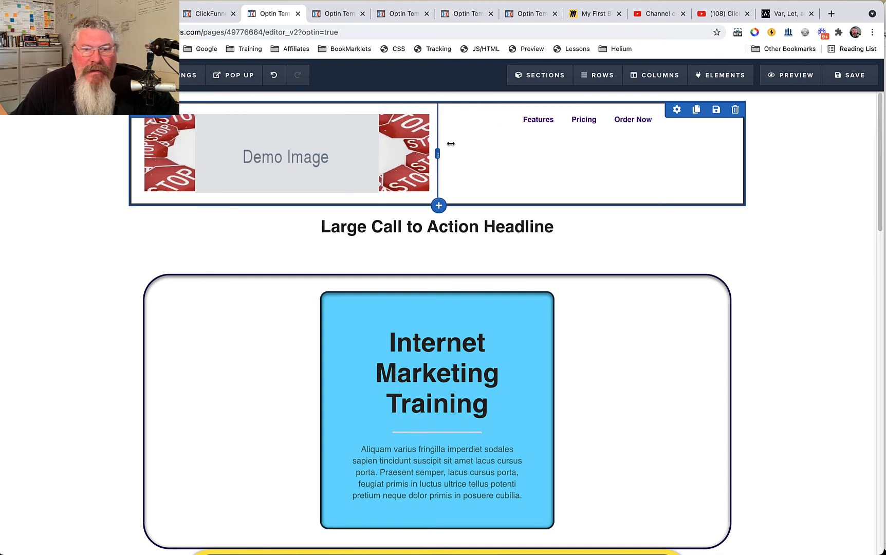
Remove the background image from the header row's first column and set its background color to yellow #ffe300.
left_click(659, 80)
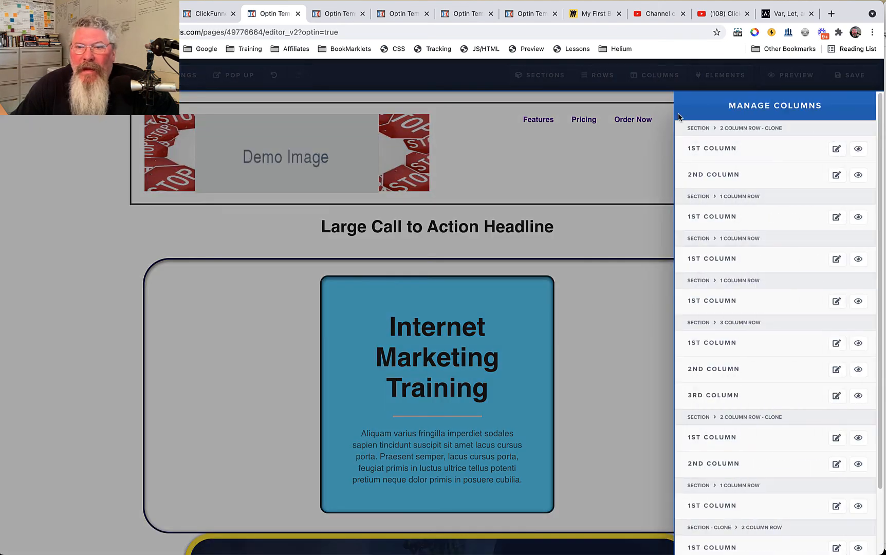
left_click(699, 149)
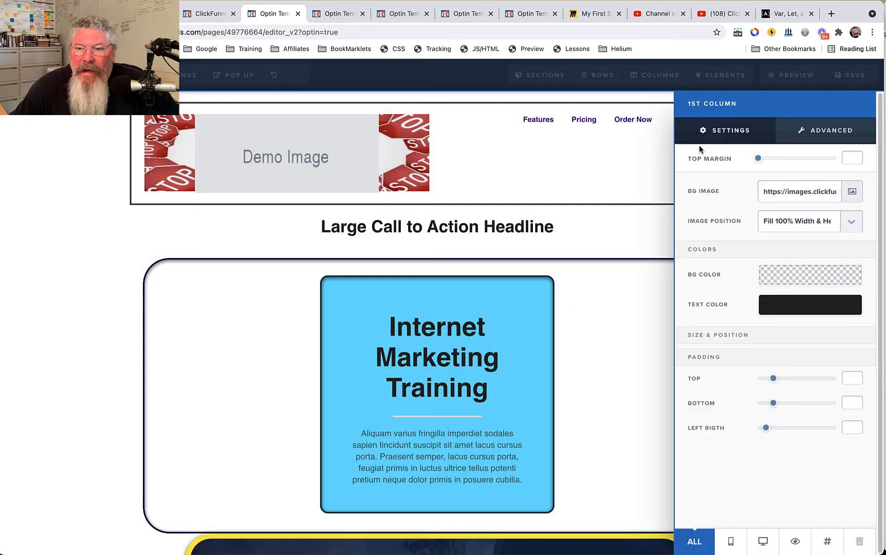
triple_click(803, 190)
key("BackSpace")
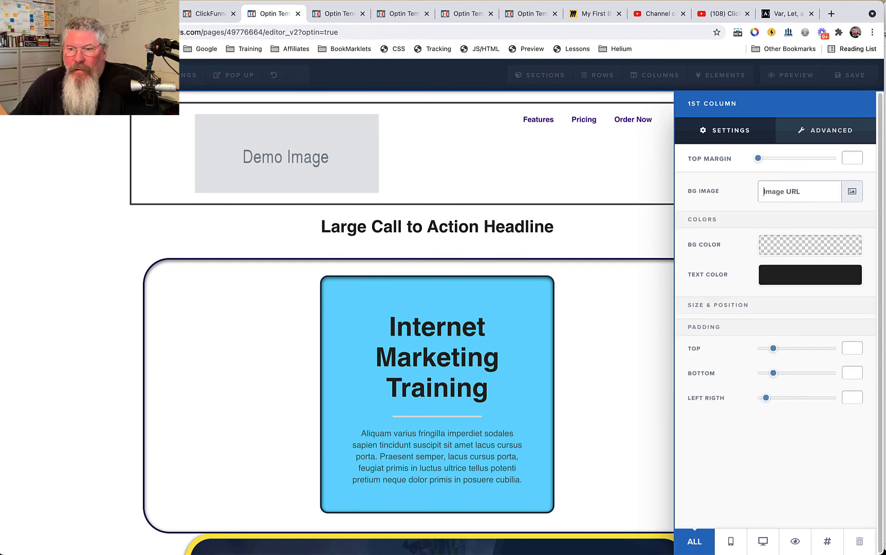
left_click(787, 245)
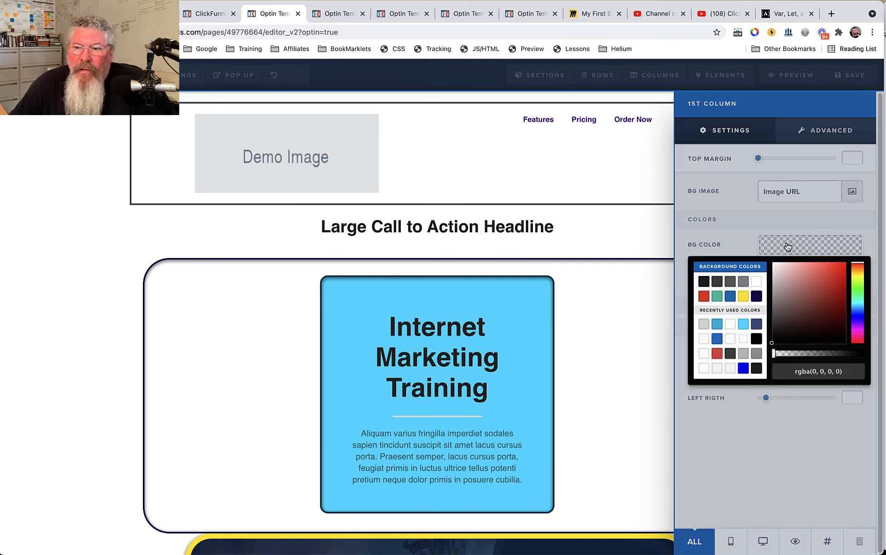
left_click(744, 297)
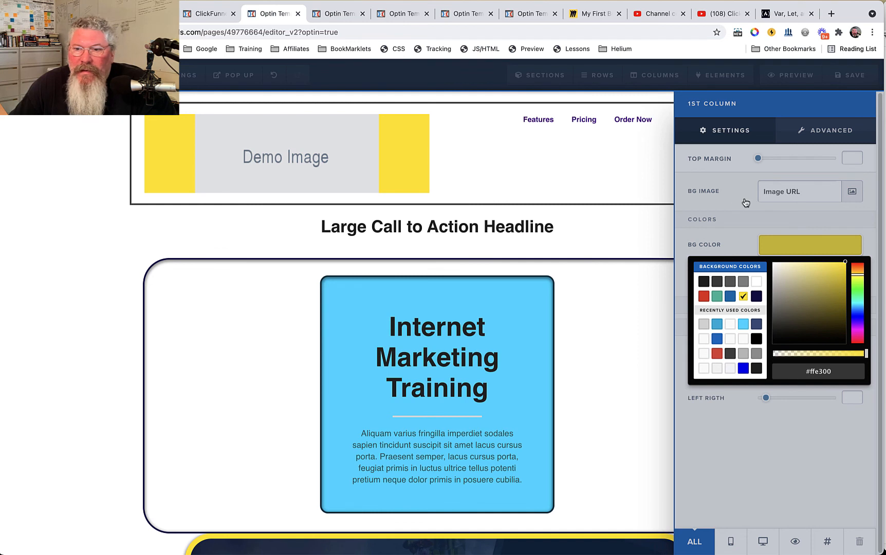
left_click(744, 220)
Set the first column's padding to 40 top, 50 bottom and 0 left and right.
left_click_drag(773, 351, 837, 352)
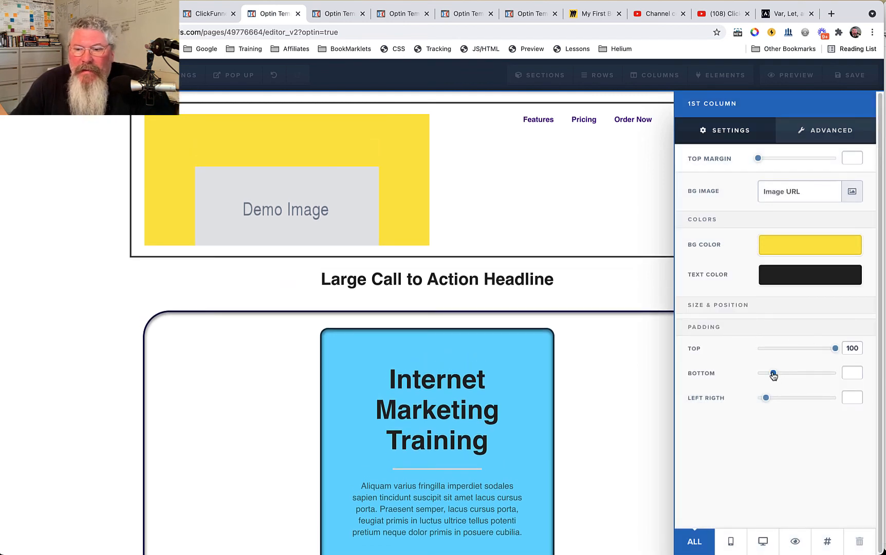
left_click_drag(773, 373, 839, 379)
left_click_drag(769, 400, 748, 397)
left_click_drag(833, 373, 796, 375)
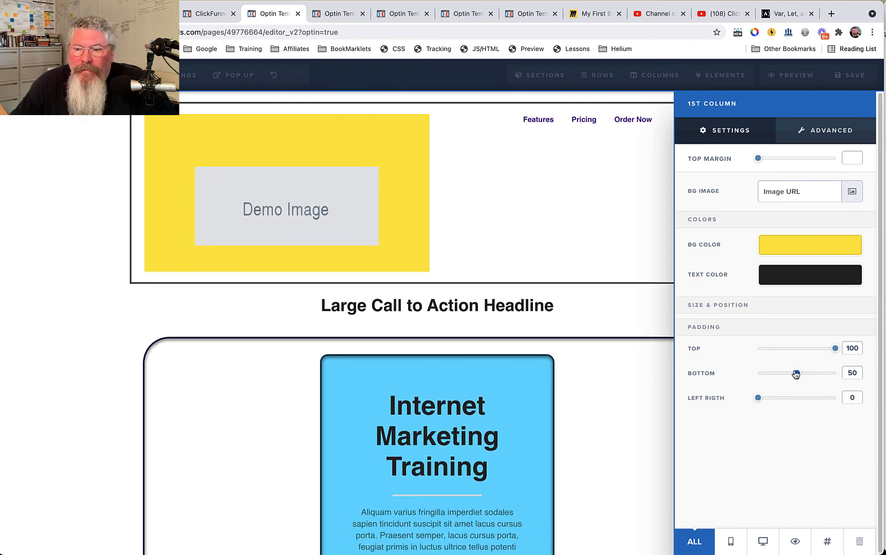
left_click_drag(833, 348, 788, 349)
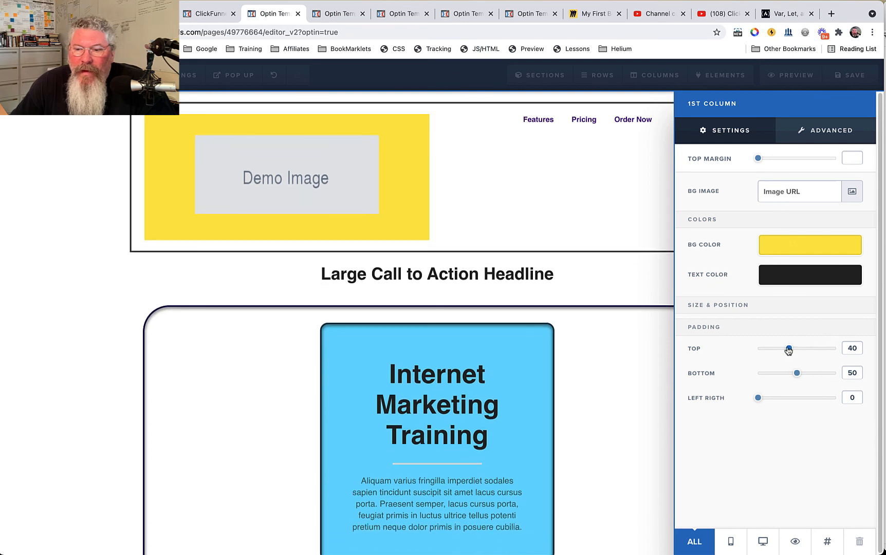
Give the first column a 10px corner radius on all edges and a solid 3px full border.
left_click(825, 131)
left_click(806, 188)
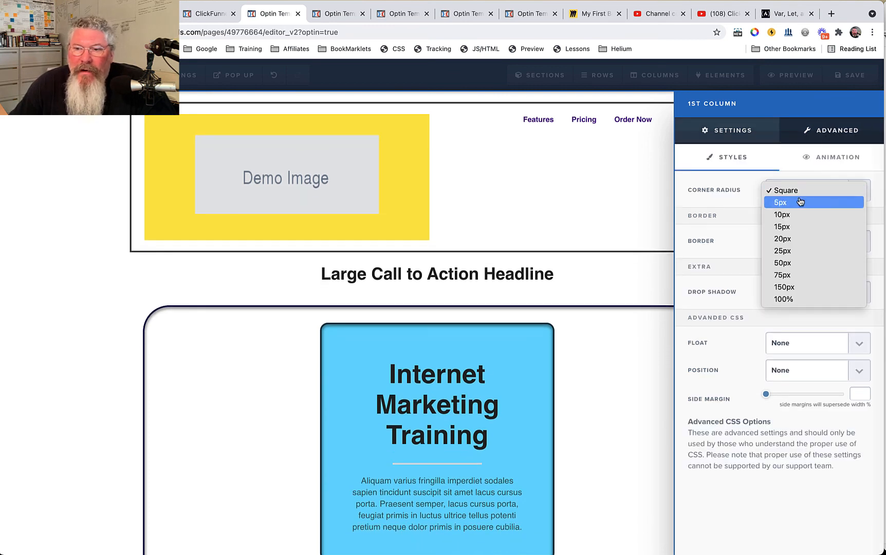
left_click(800, 216)
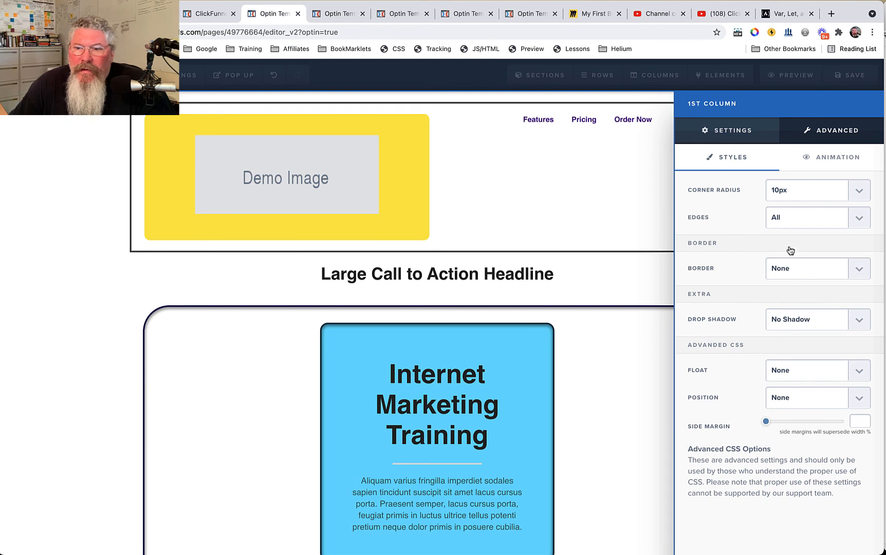
left_click(791, 273)
left_click(793, 283)
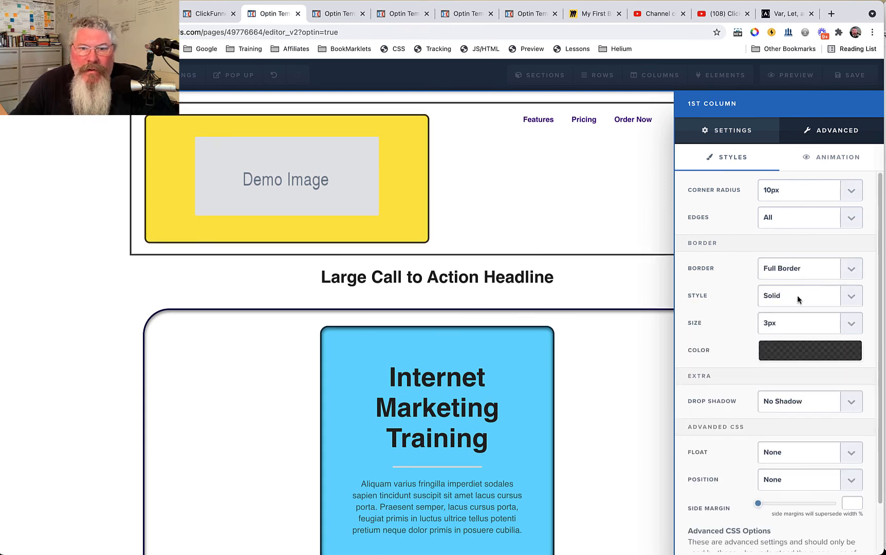
Apply a 40% Drop Shadow to the first column and set its side margin to 55.
left_click(792, 401)
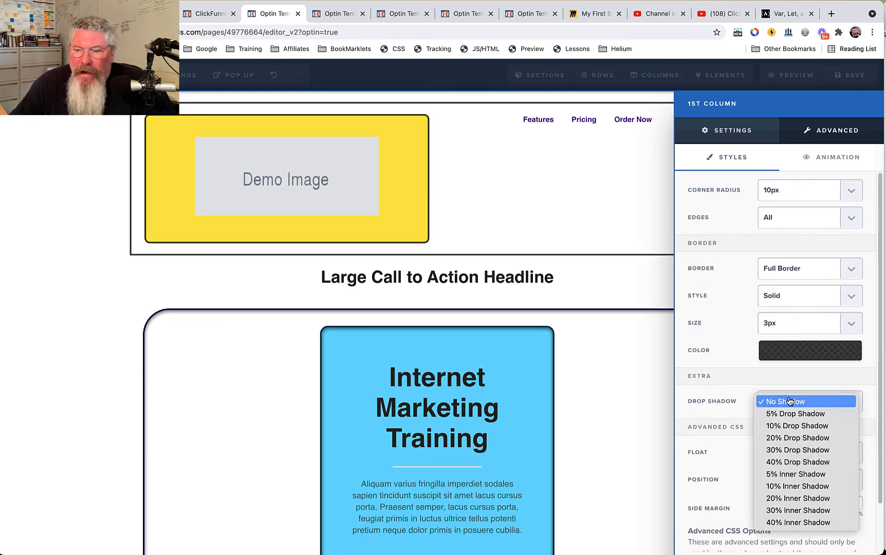
left_click(788, 462)
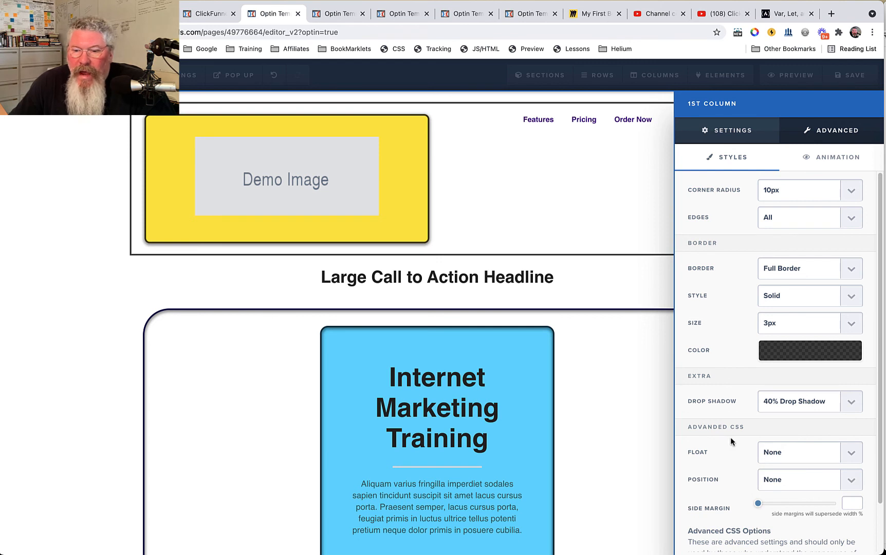
scroll(728, 438, "down", 2)
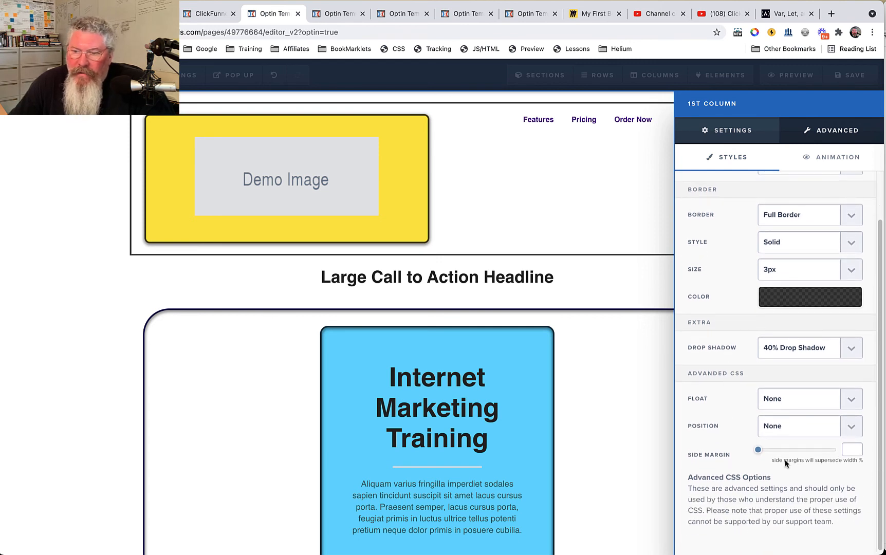
left_click_drag(758, 450, 800, 451)
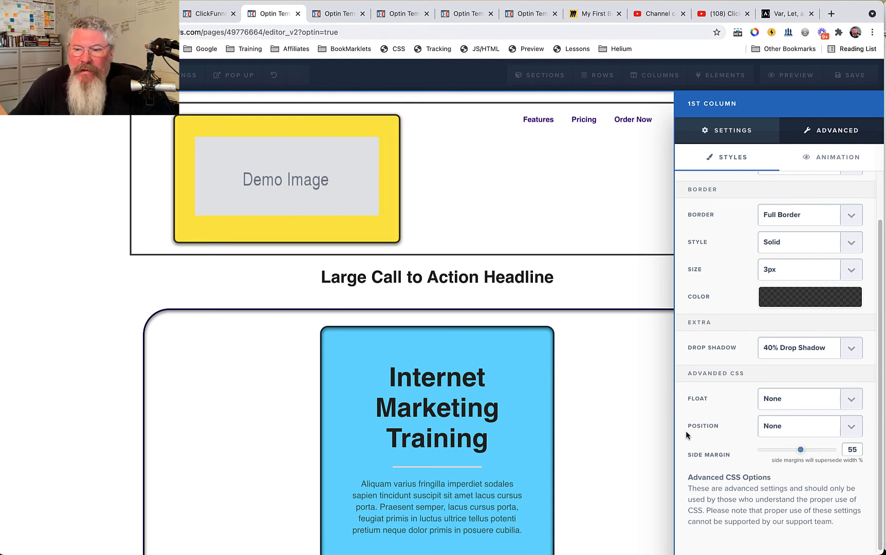
mouse_move(797, 452)
left_mouse_down()
mouse_move(787, 450)
mouse_move(800, 451)
left_mouse_up()
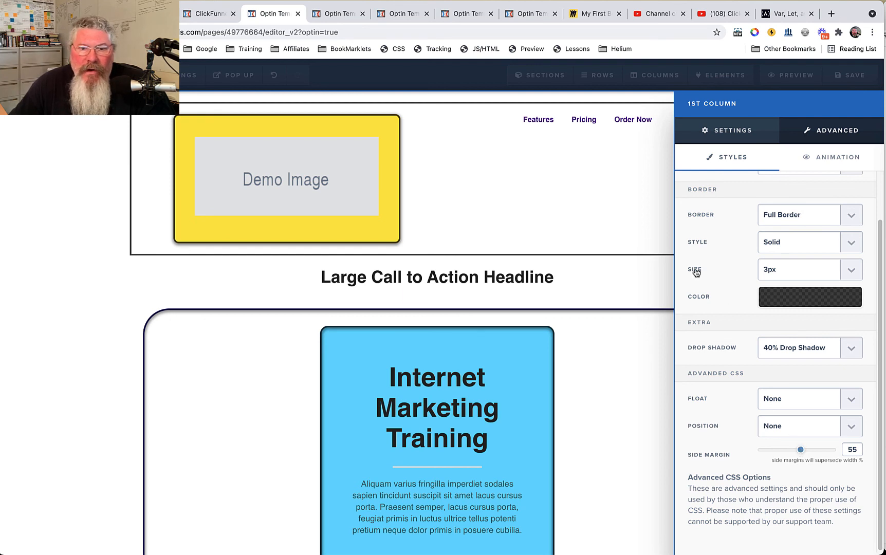
Review the first column's general settings and animation options, and open its CSS info.
left_click(718, 132)
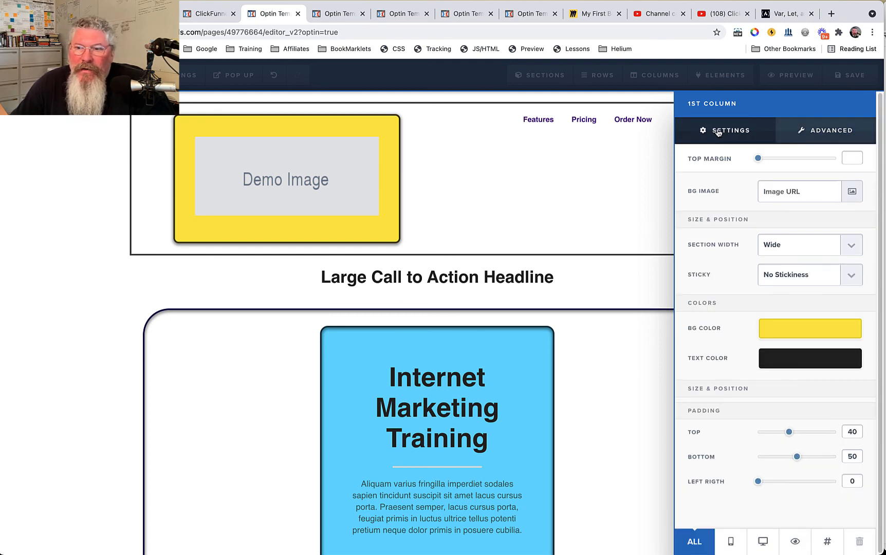
left_click(812, 132)
left_click(832, 158)
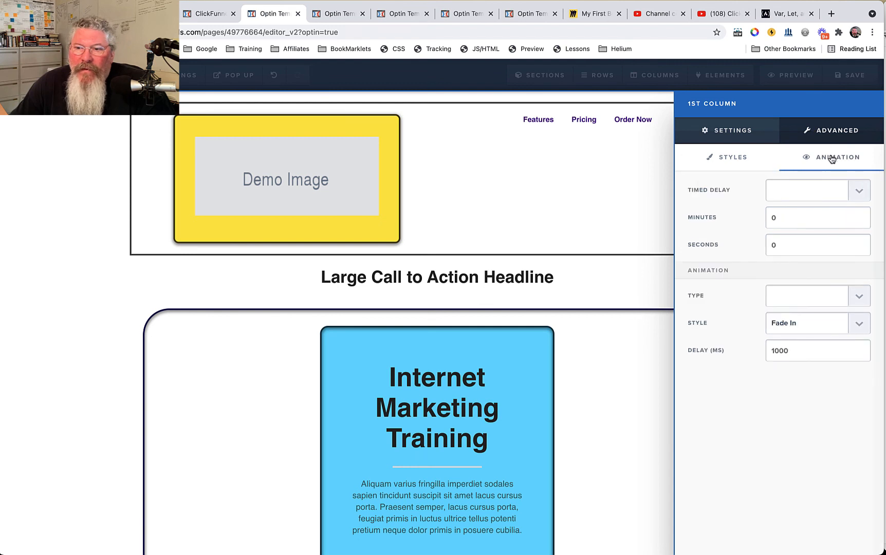
left_click(714, 135)
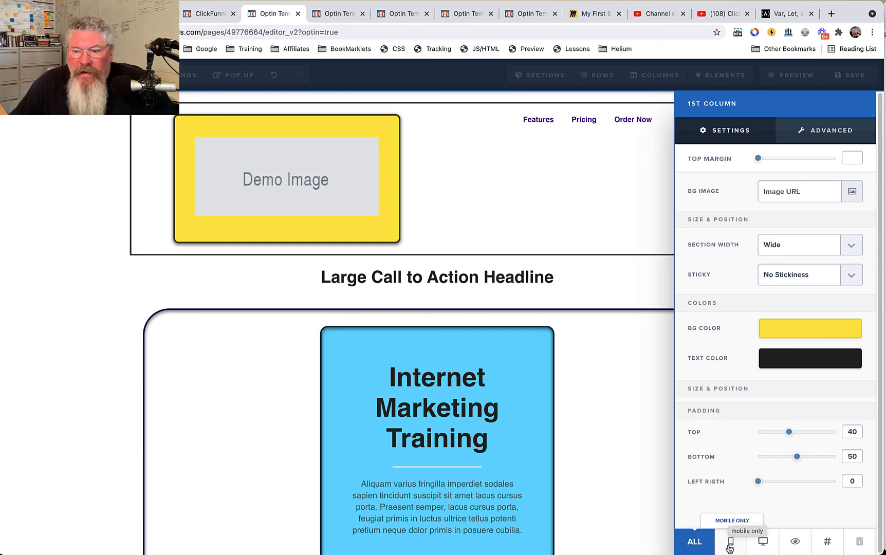
left_click(827, 541)
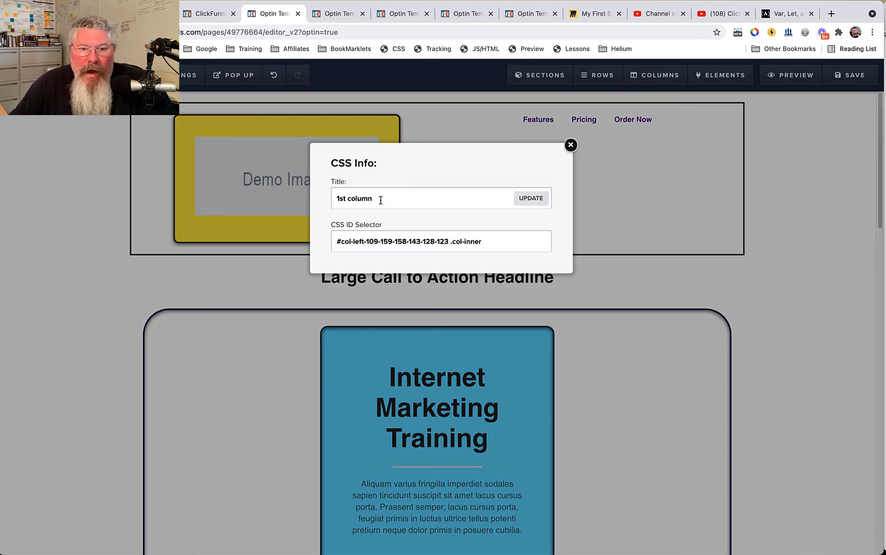